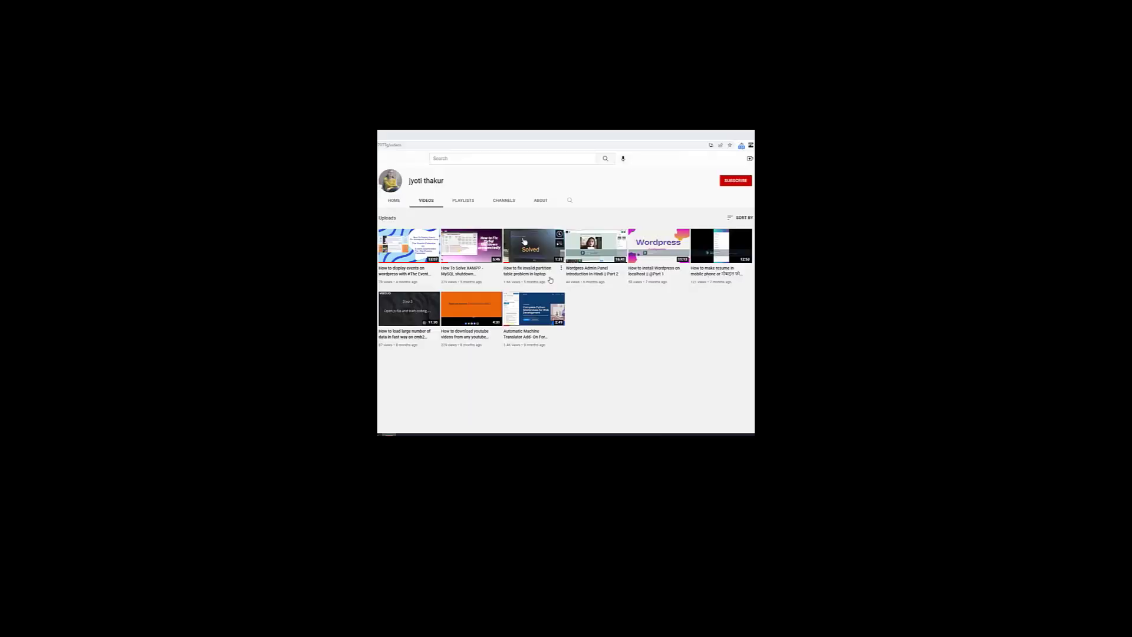
- Subscribe to the YouTube channel from its channel page
{"action": "left_click", "coordinate": [735, 181]}
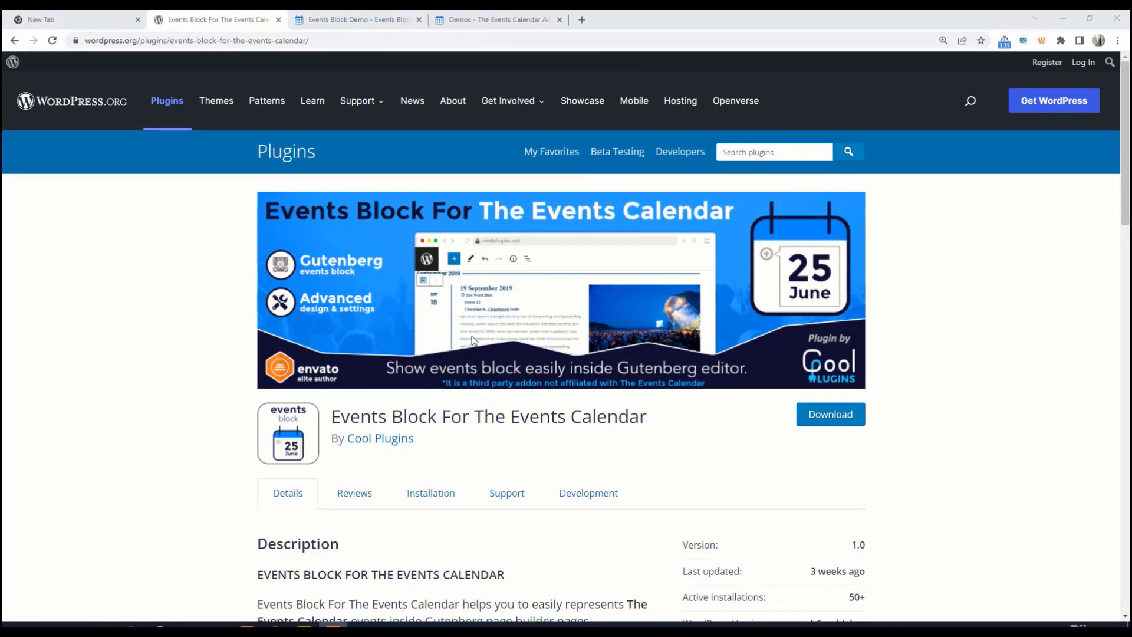
- Select the 'Events Block For The Events Calendar' plugin name on WordPress.org to copy it
{"action": "left_click_drag", "start_coordinate": [361, 416], "coordinate": [494, 417]}
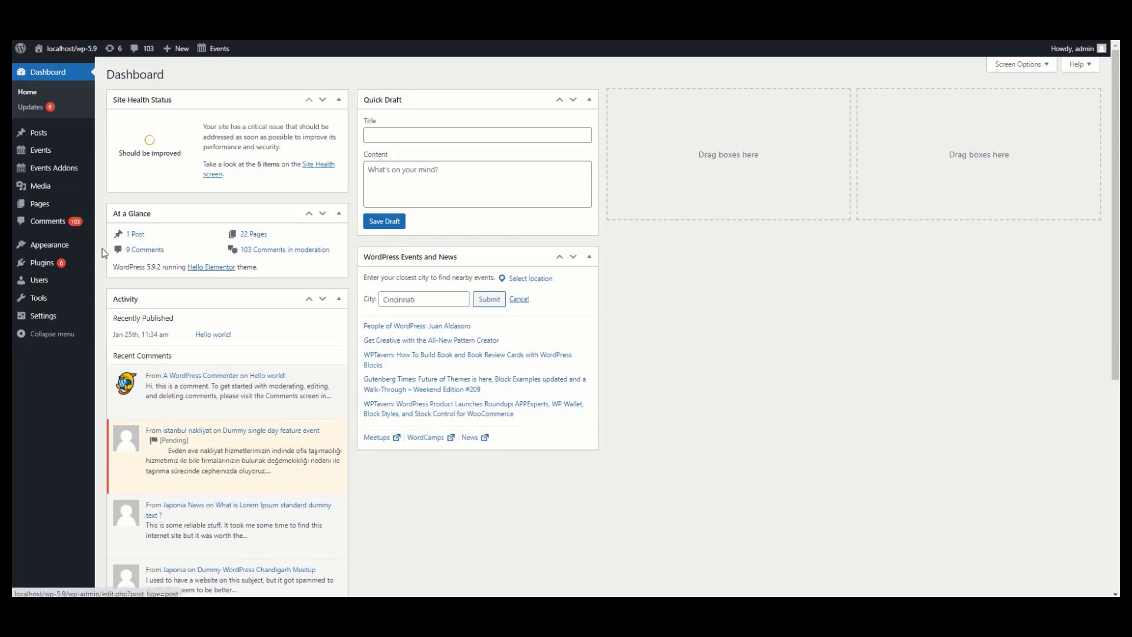
- Search Plugins > Add New for the pasted name 'Events Block For The Events Calendar'
{"action": "mouse_move", "coordinate": [57, 267]}
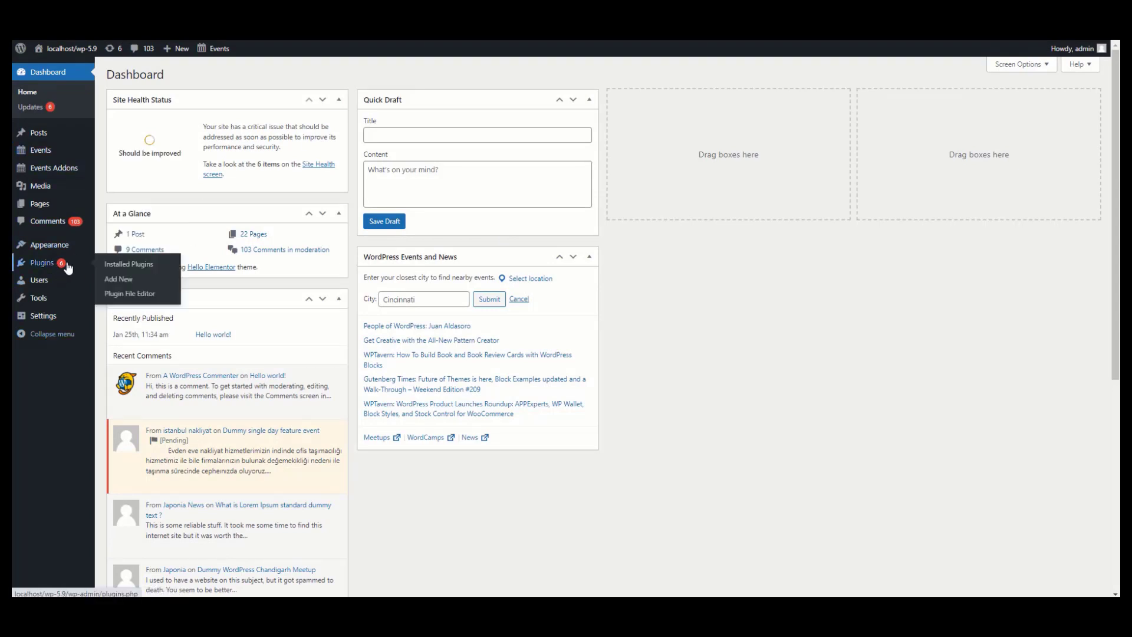
{"action": "left_click", "coordinate": [122, 284]}
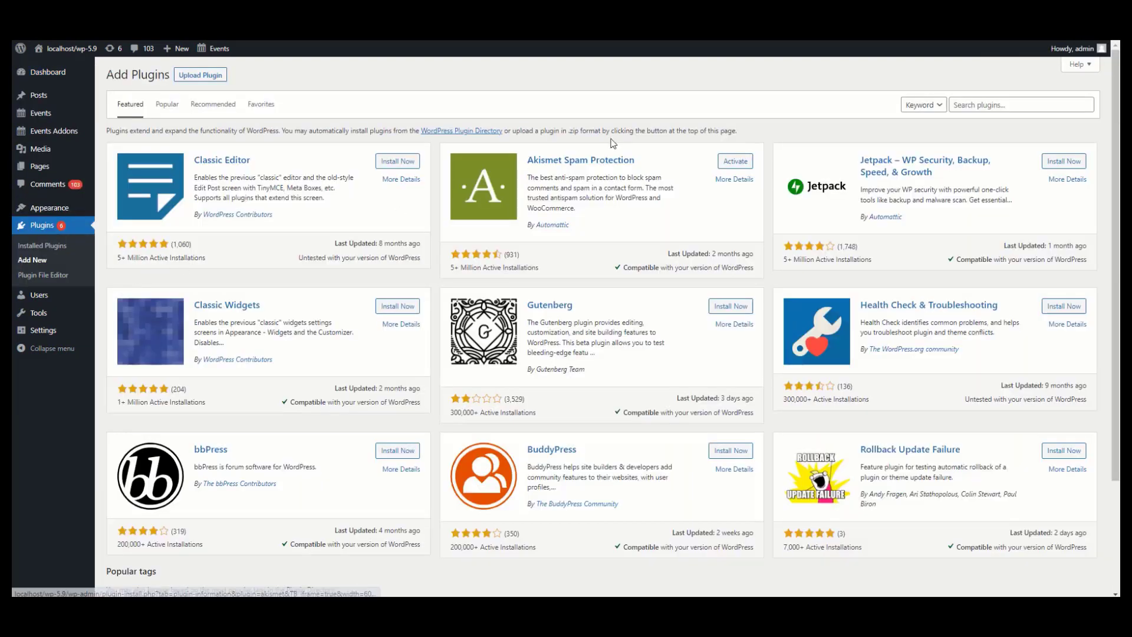
{"action": "left_click", "coordinate": [1002, 105]}
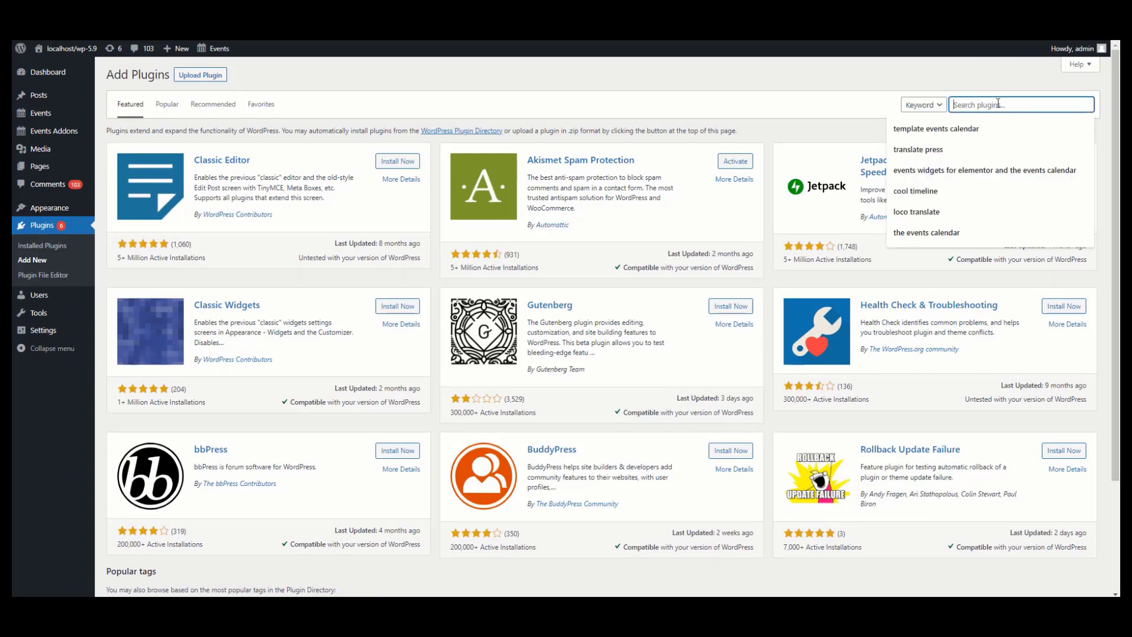
{"action": "right_click", "coordinate": [998, 104]}
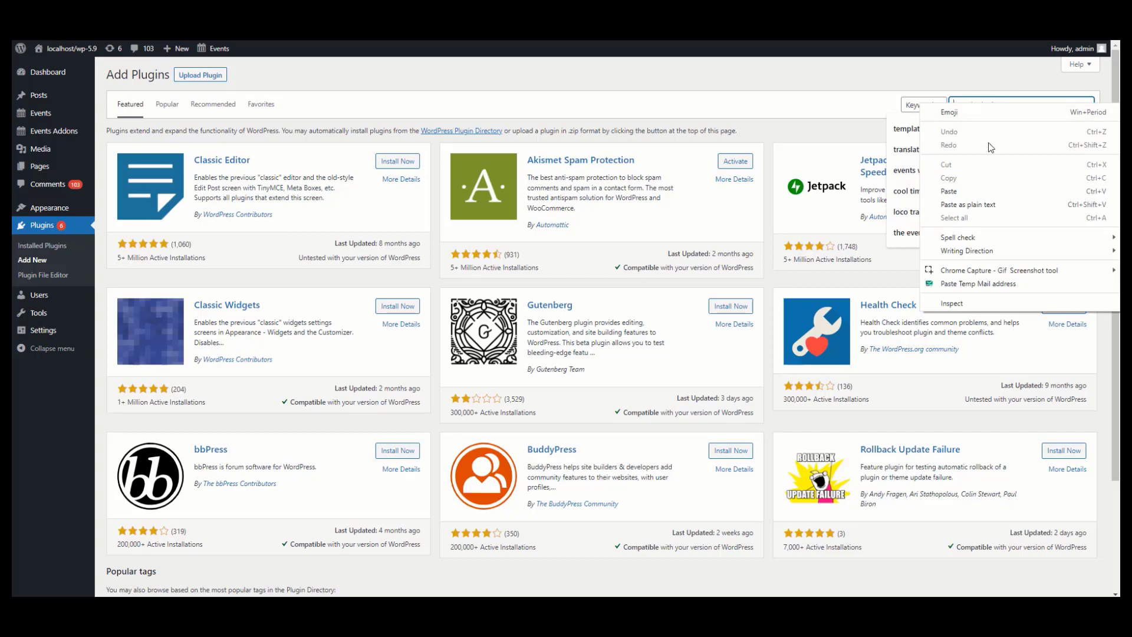
{"action": "left_click", "coordinate": [988, 191]}
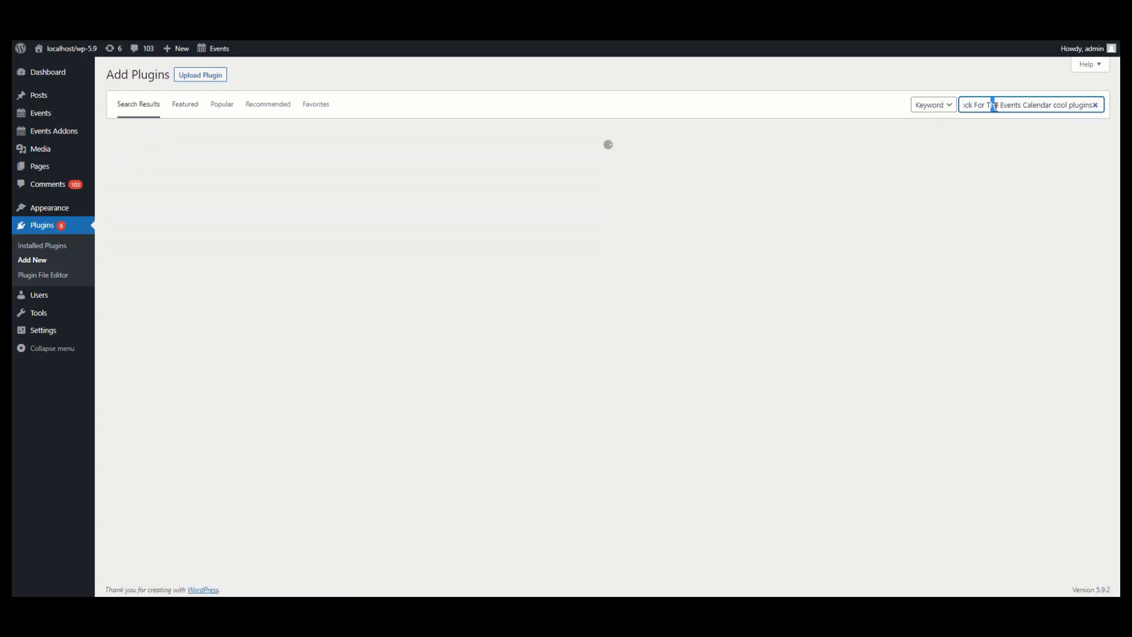
{"action": "left_click_drag", "start_coordinate": [994, 106], "coordinate": [916, 112]}
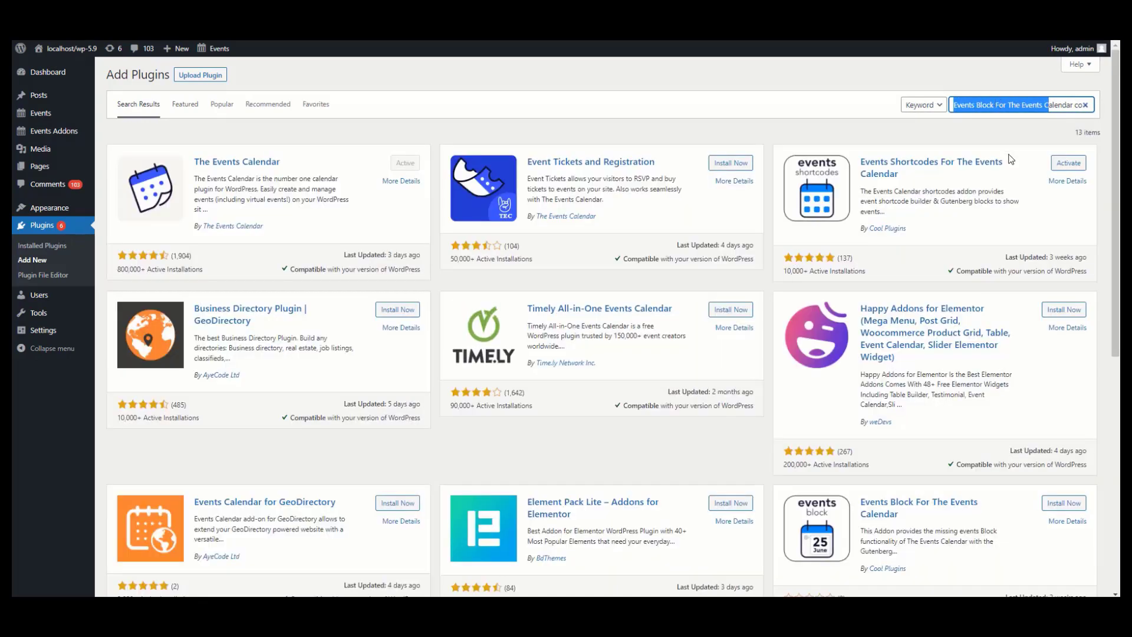
- Install the Events Block For The Events Calendar plugin from its search result card
{"action": "scroll", "coordinate": [993, 258], "scroll_direction": "down", "scroll_amount": 3}
{"action": "scroll", "coordinate": [992, 257], "scroll_direction": "down", "scroll_amount": 2}
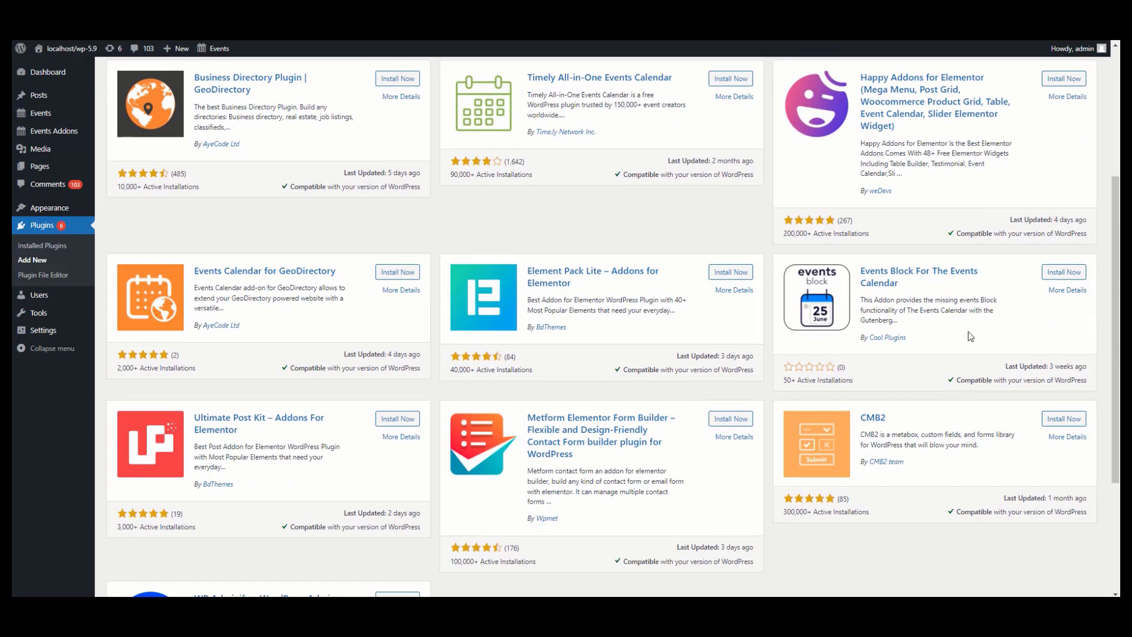
{"action": "left_click_drag", "start_coordinate": [968, 331], "coordinate": [986, 281]}
{"action": "left_click", "coordinate": [986, 282]}
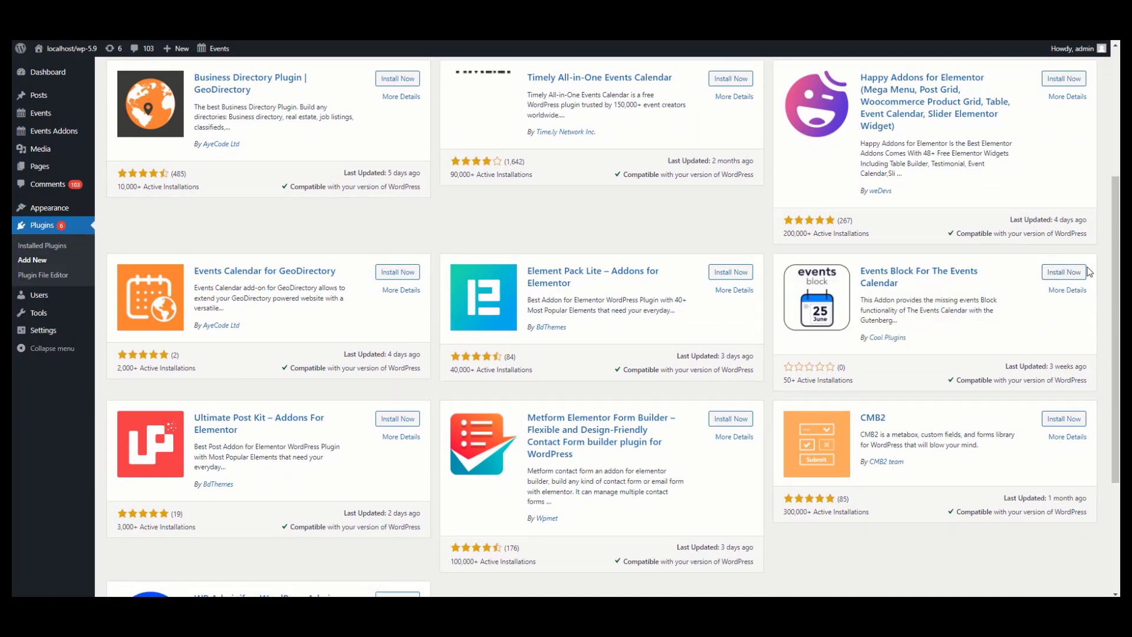
{"action": "left_click", "coordinate": [1065, 273]}
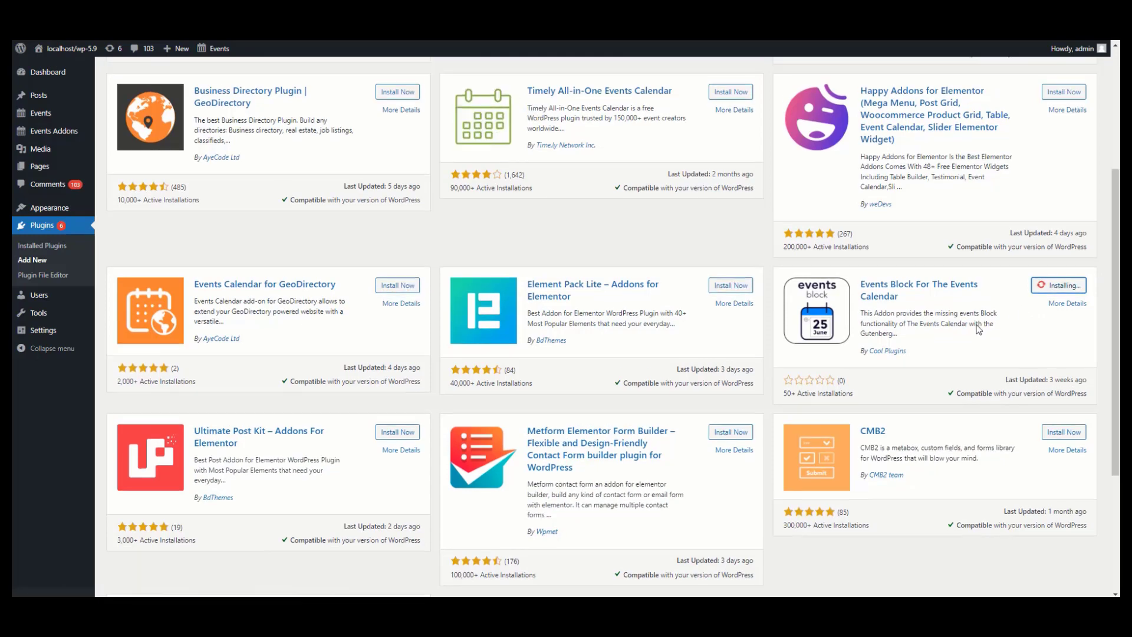
- Activate the newly installed Events Block For The Events Calendar plugin
{"action": "scroll", "coordinate": [1003, 312], "scroll_direction": "up", "scroll_amount": 2}
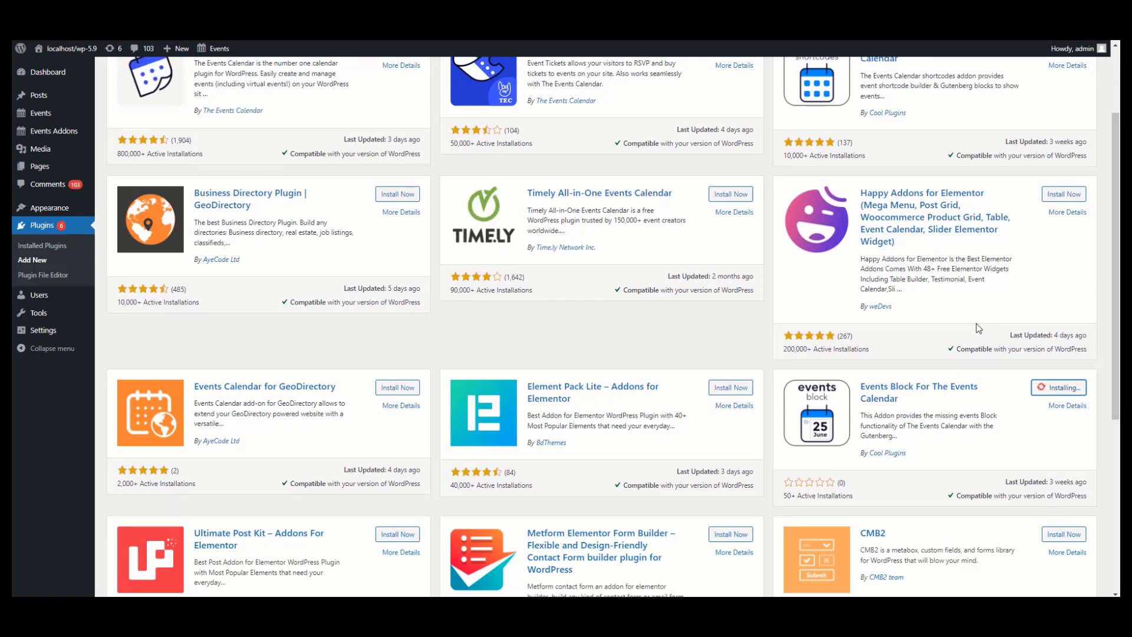
{"action": "scroll", "coordinate": [678, 377], "scroll_direction": "up", "scroll_amount": 1}
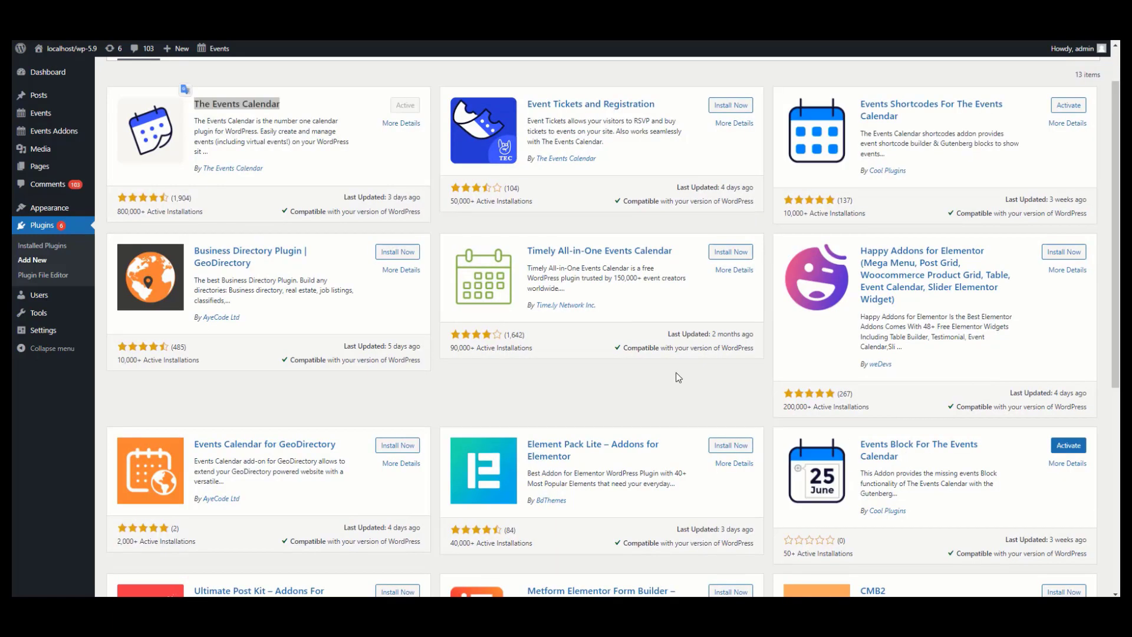
{"action": "left_click_drag", "start_coordinate": [929, 458], "coordinate": [868, 439]}
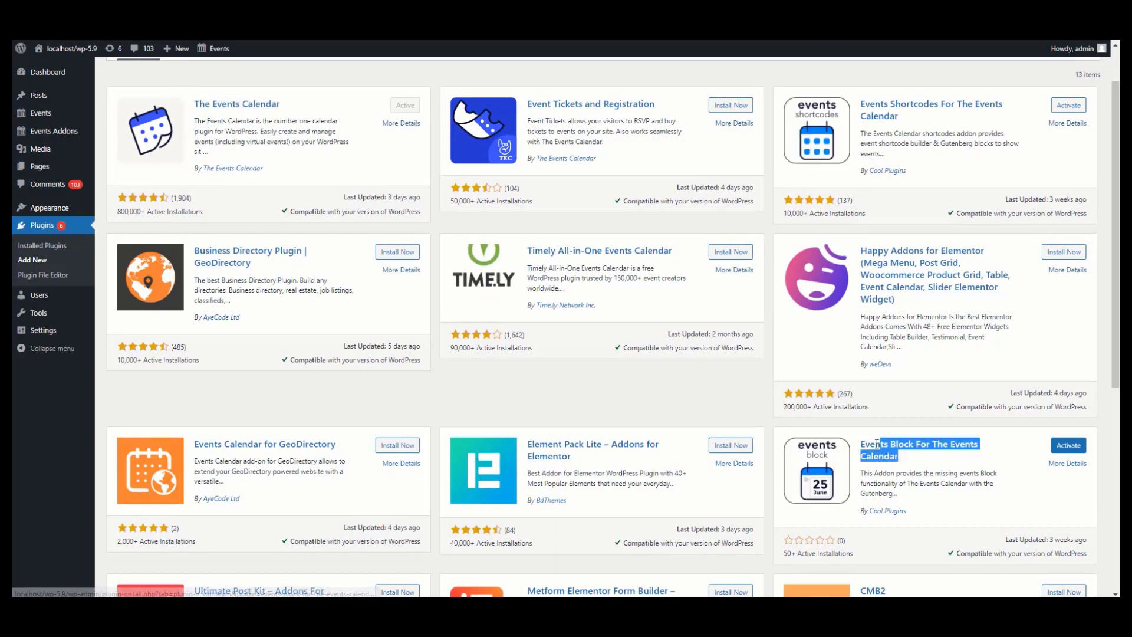
{"action": "left_click", "coordinate": [940, 460]}
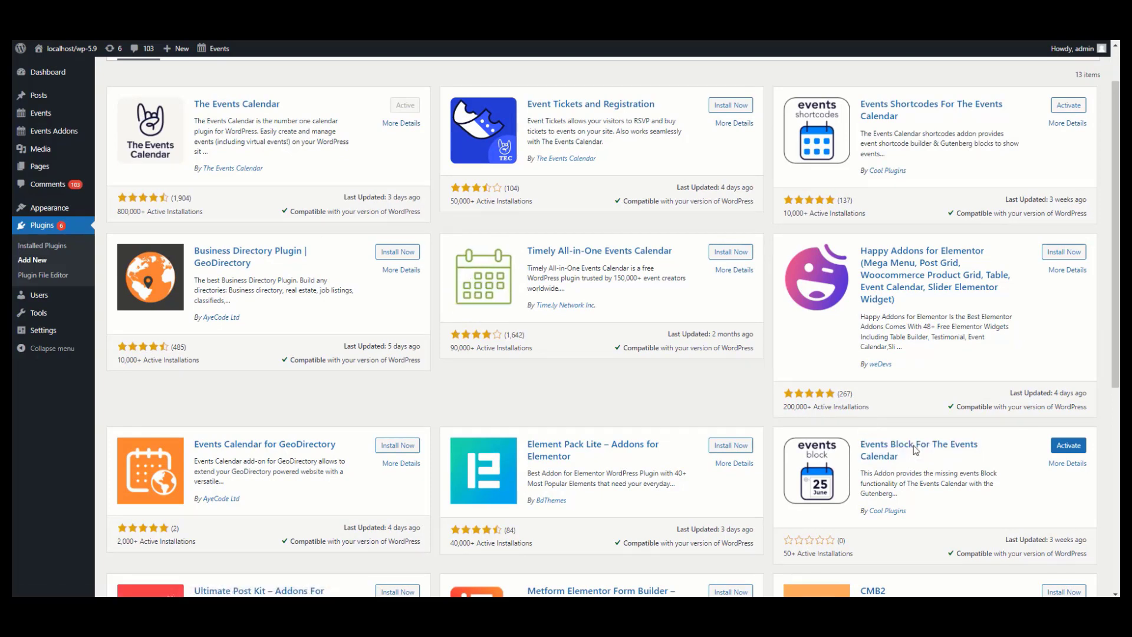
{"action": "left_click_drag", "start_coordinate": [349, 111], "coordinate": [197, 104]}
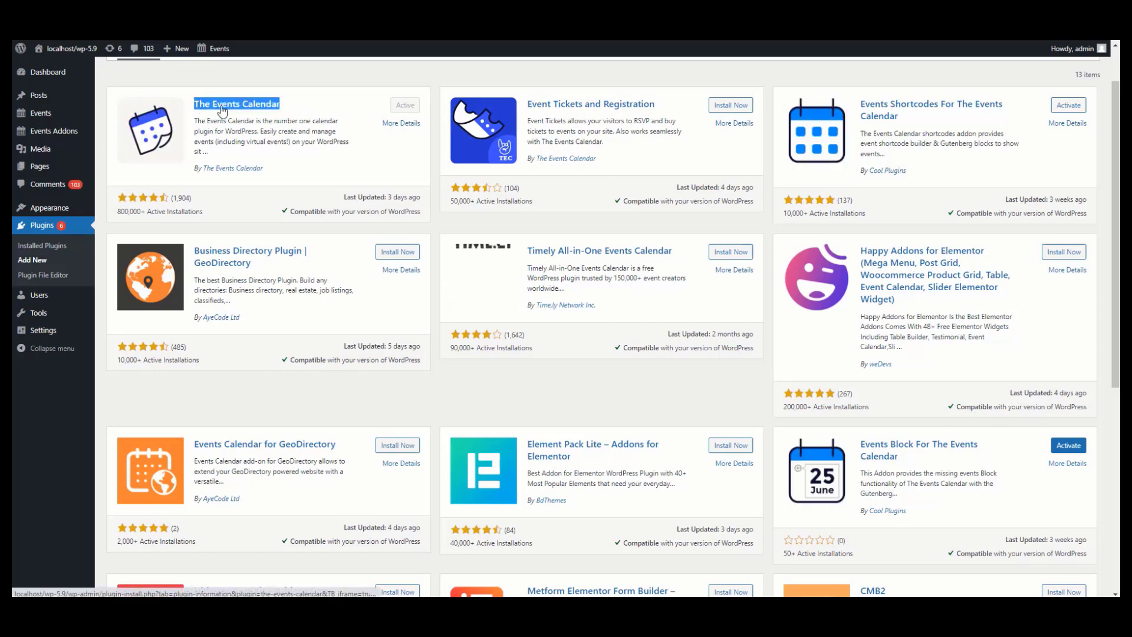
{"action": "left_click", "coordinate": [1067, 449]}
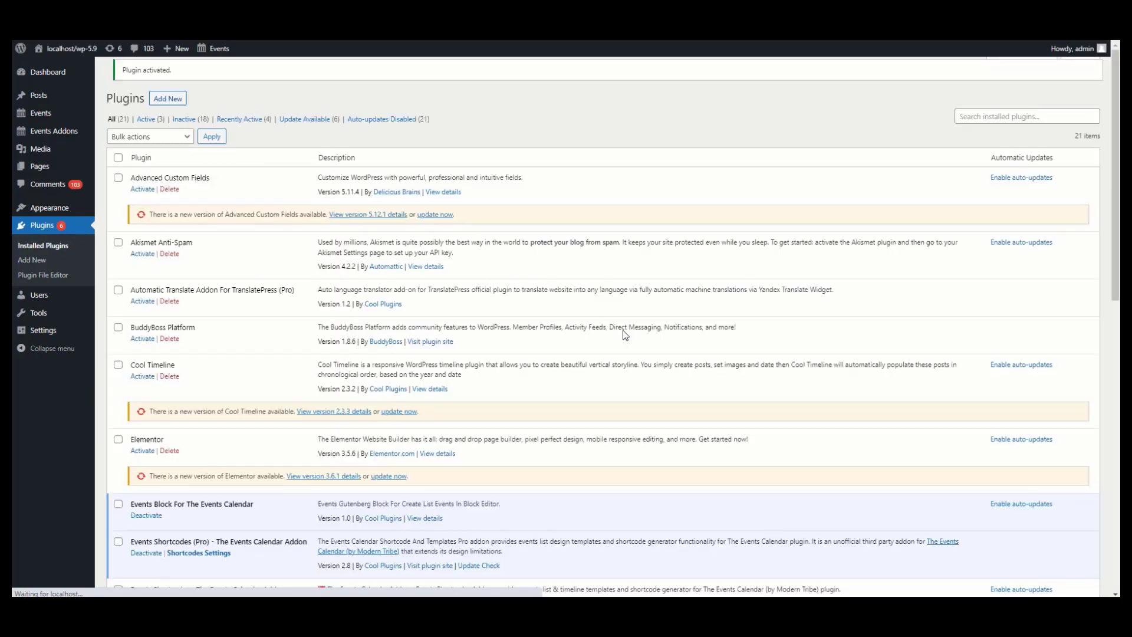
- Filter the Plugins list to show only active plugins, checking Events Block
{"action": "left_click", "coordinate": [156, 132]}
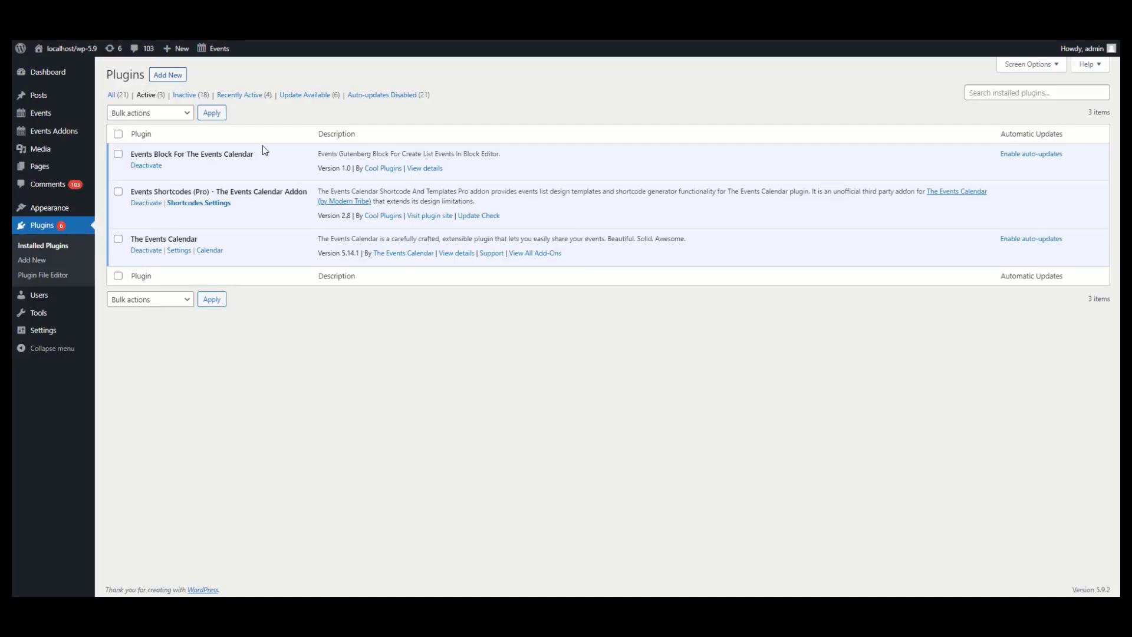
{"action": "left_click_drag", "start_coordinate": [274, 161], "coordinate": [161, 154]}
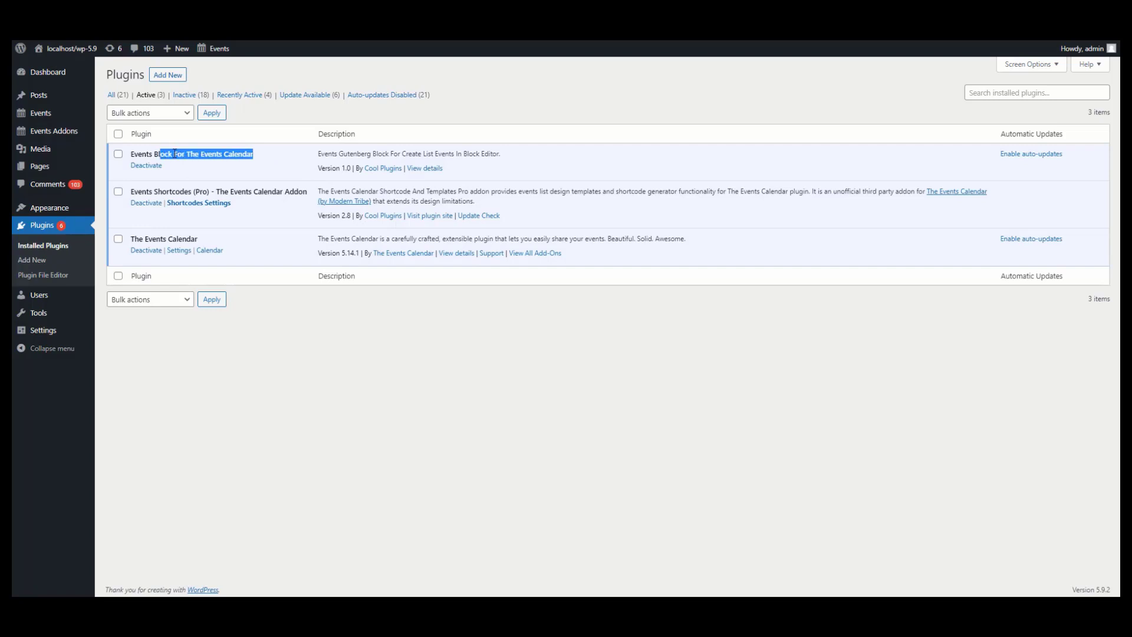
{"action": "left_click", "coordinate": [175, 154]}
- Start a new blank page from Pages > Add New
{"action": "mouse_move", "coordinate": [53, 167]}
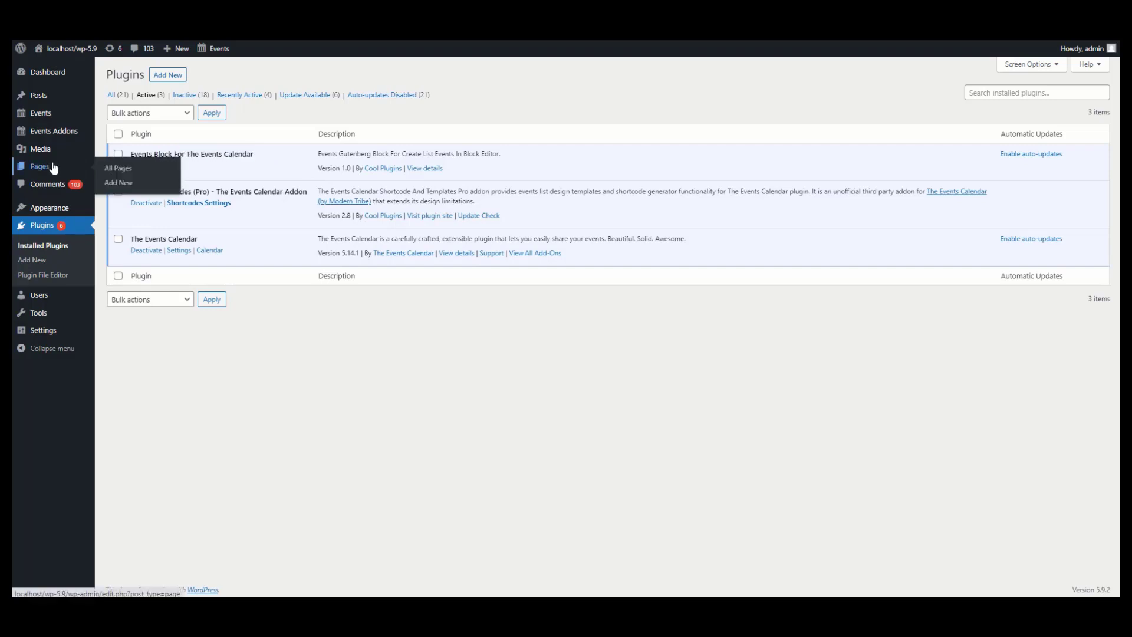
{"action": "right_click", "coordinate": [116, 185]}
{"action": "left_click", "coordinate": [125, 187]}
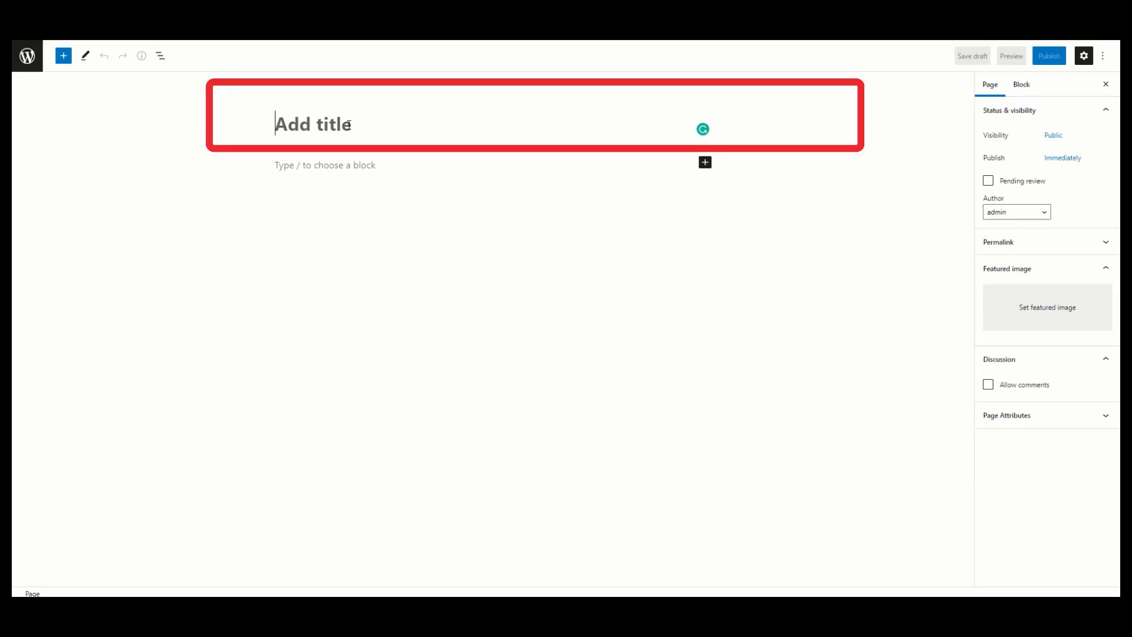
- Title the page 'Events List' and insert an Events Block found by searching 'Events B'
{"action": "type", "text": "Events L"}
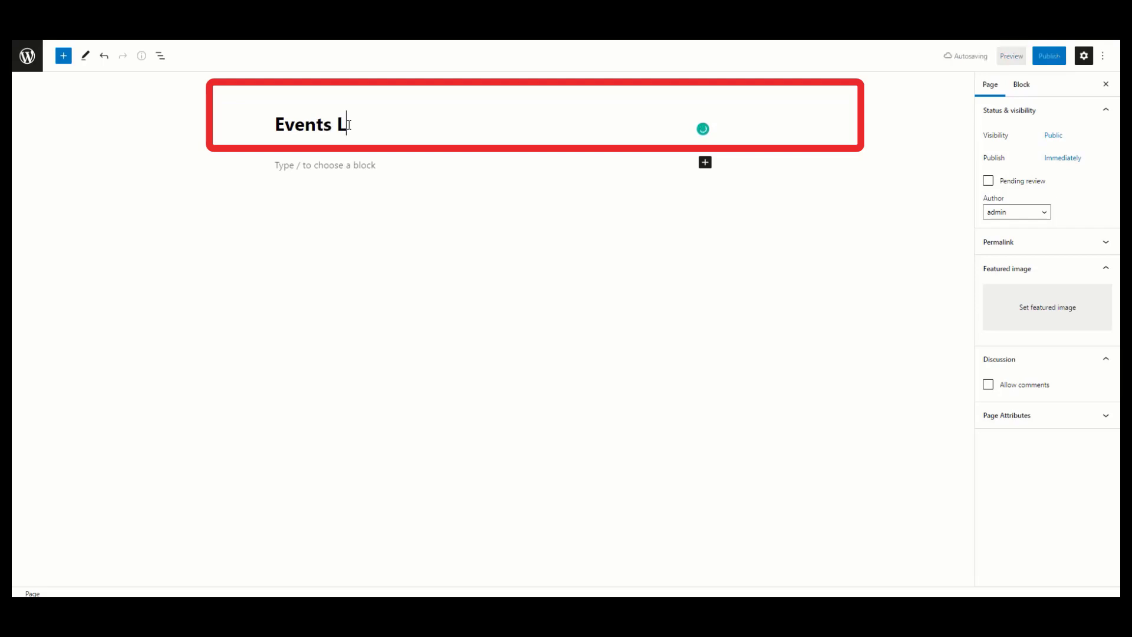
{"action": "type", "text": "ist"}
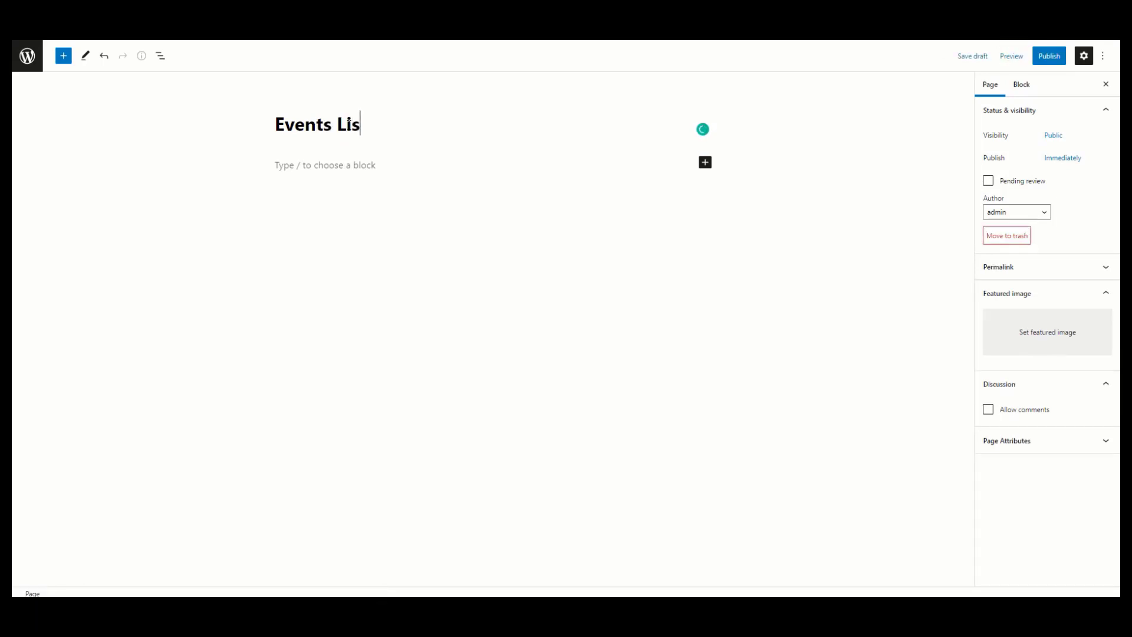
{"action": "left_click", "coordinate": [706, 163]}
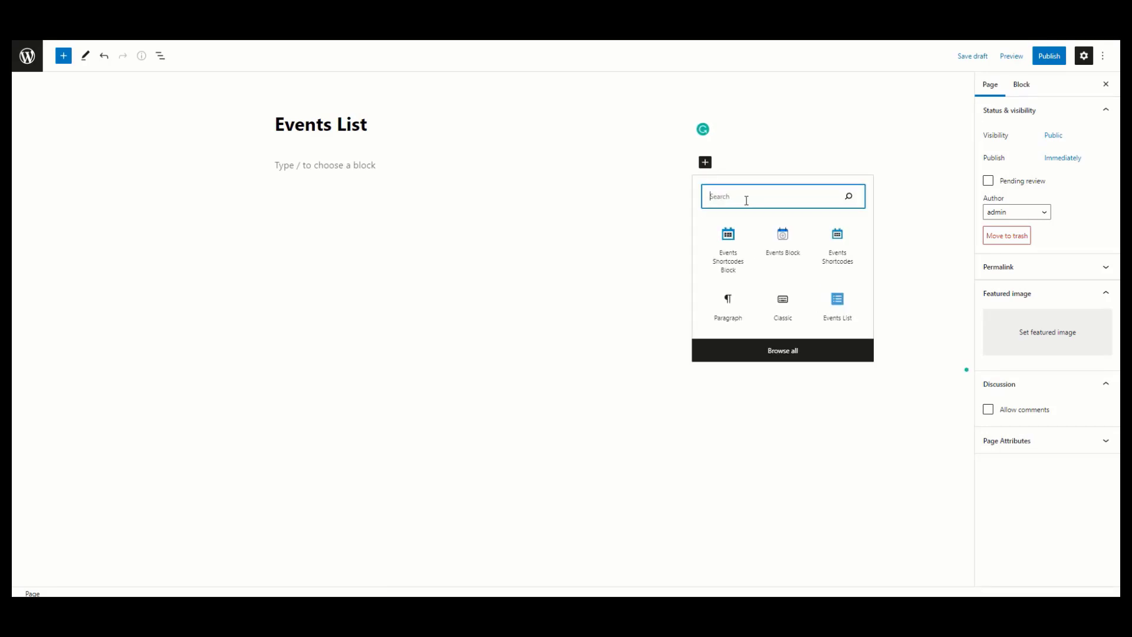
{"action": "type", "text": "Eve"}
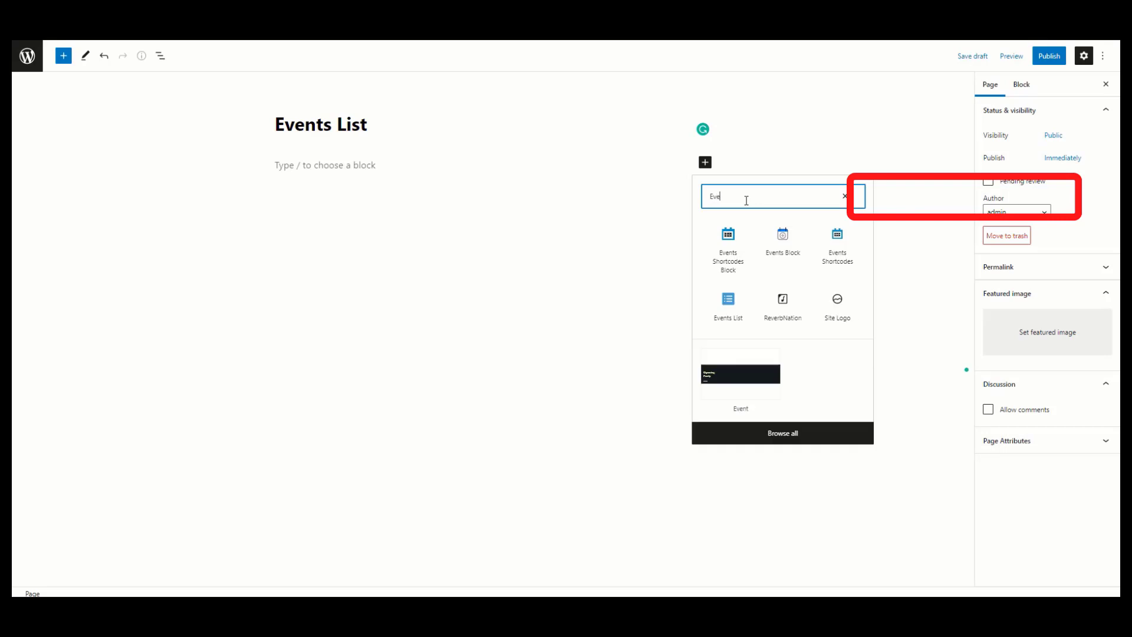
{"action": "type", "text": "nts Block"}
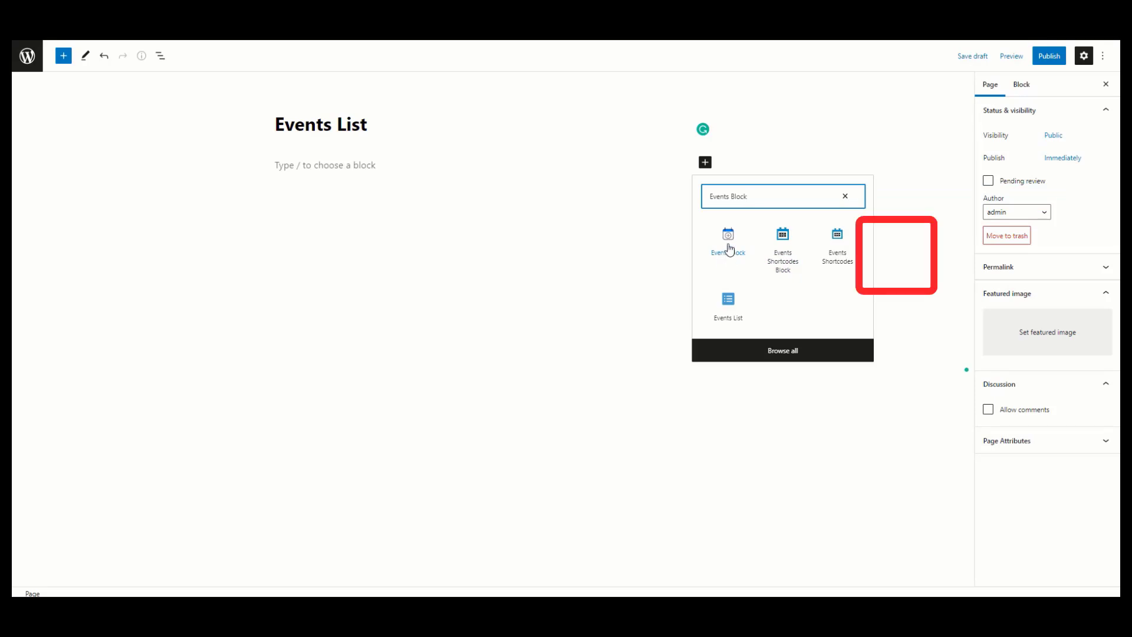
{"action": "left_click", "coordinate": [729, 250]}
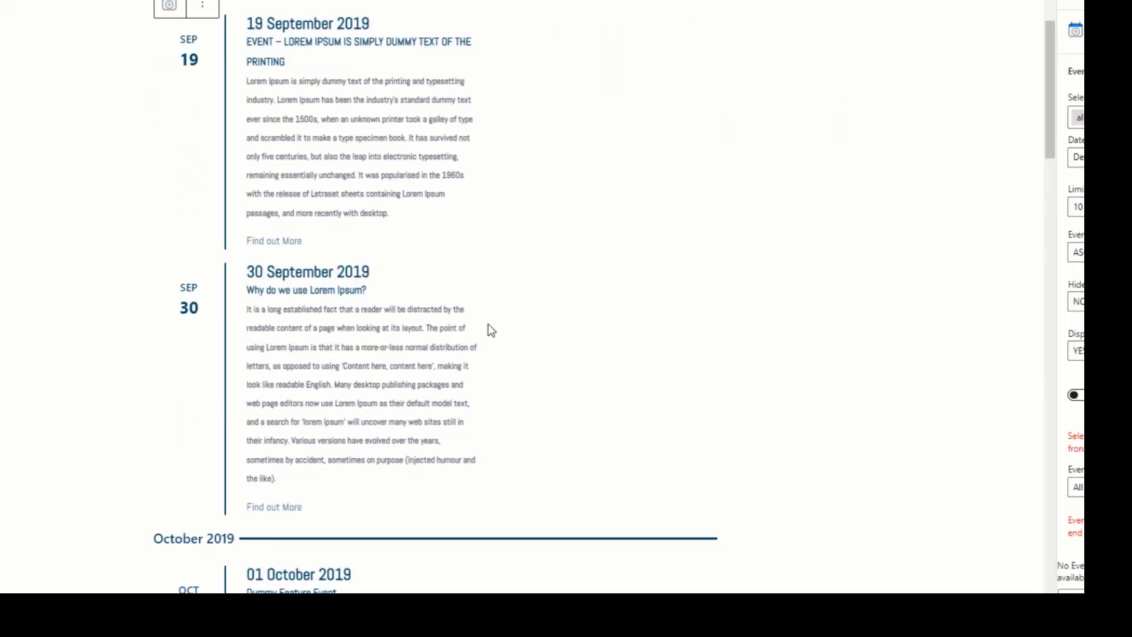
{"action": "scroll", "coordinate": [488, 329], "scroll_direction": "up", "scroll_amount": 3}
{"action": "scroll", "coordinate": [489, 329], "scroll_direction": "down", "scroll_amount": 20}
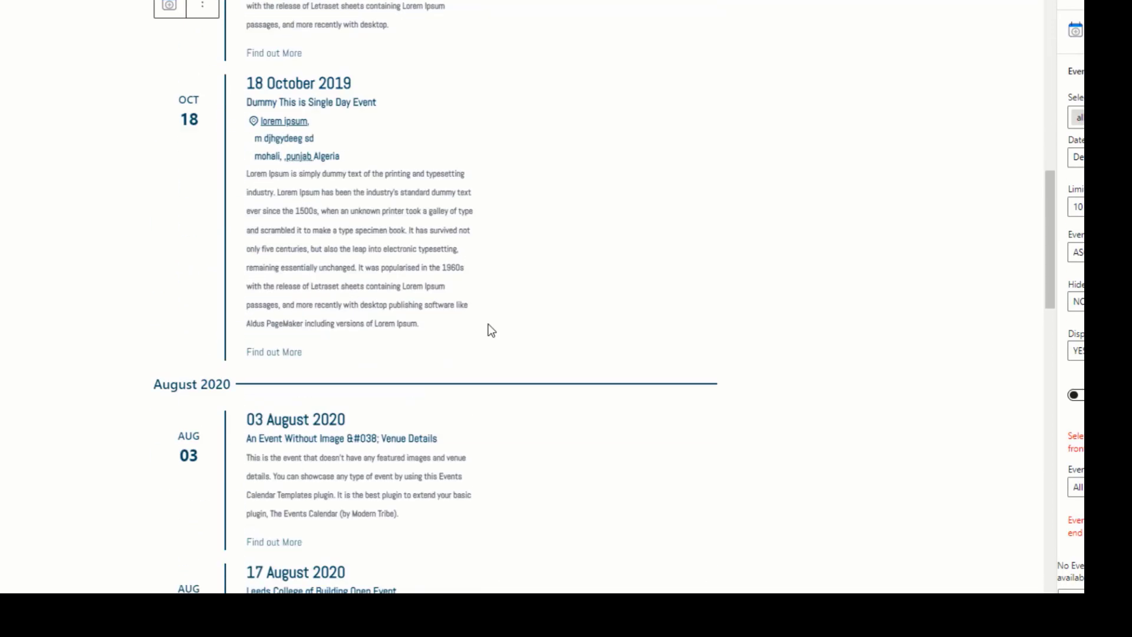
{"action": "scroll", "coordinate": [491, 330], "scroll_direction": "down", "scroll_amount": 15}
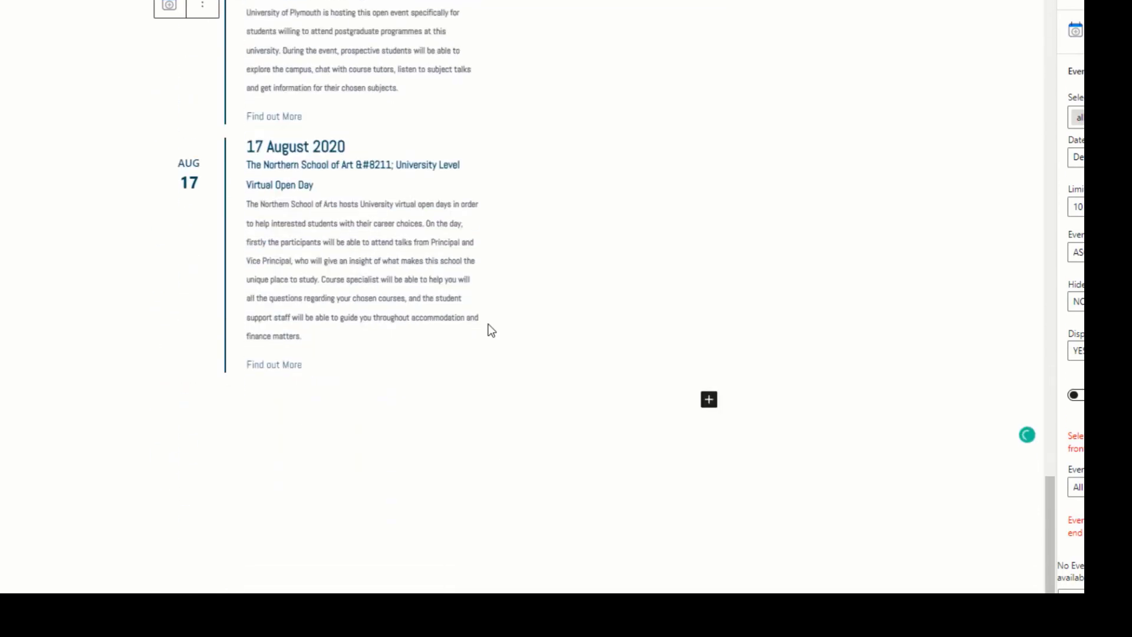
{"action": "scroll", "coordinate": [492, 330], "scroll_direction": "up", "scroll_amount": 20}
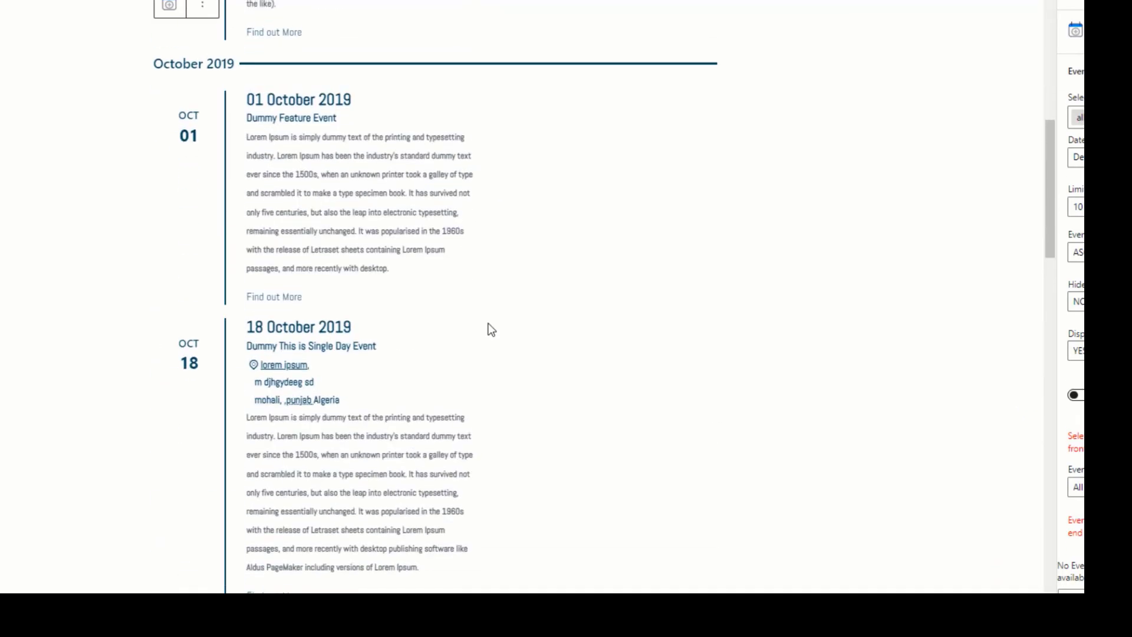
{"action": "scroll", "coordinate": [491, 330], "scroll_direction": "up", "scroll_amount": 1}
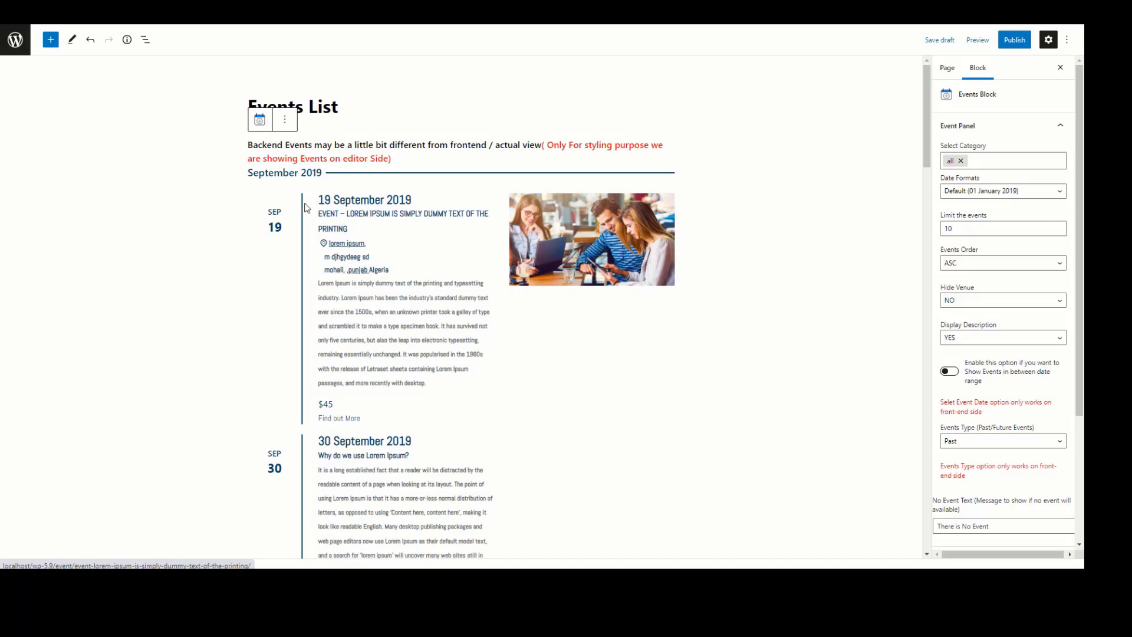
{"action": "left_click_drag", "start_coordinate": [317, 200], "coordinate": [412, 199]}
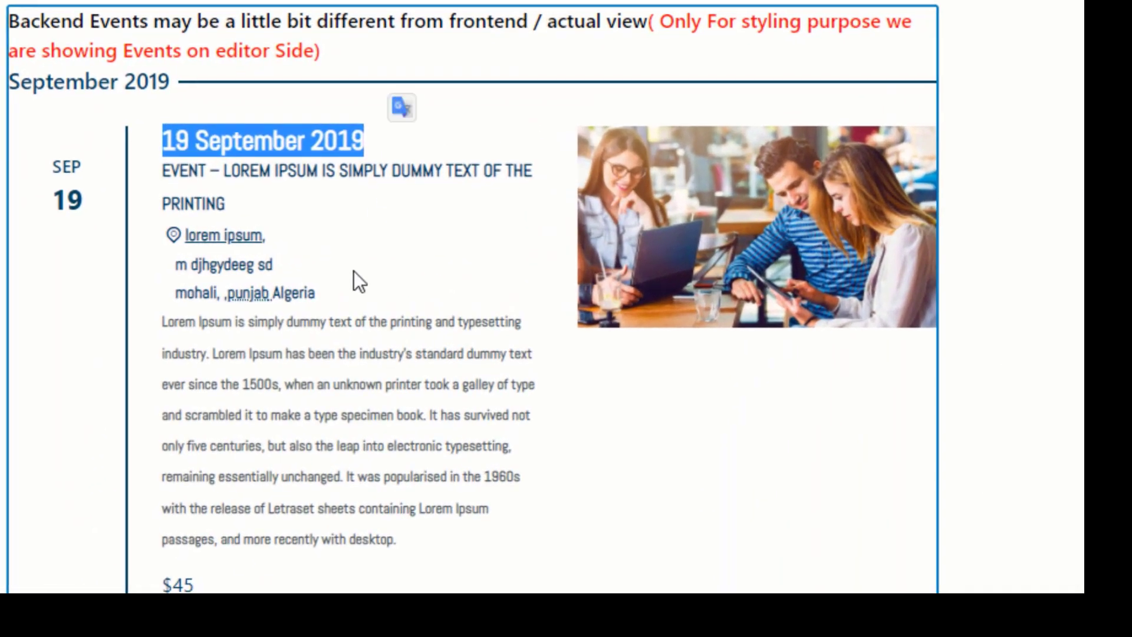
{"action": "left_click_drag", "start_coordinate": [359, 292], "coordinate": [187, 234]}
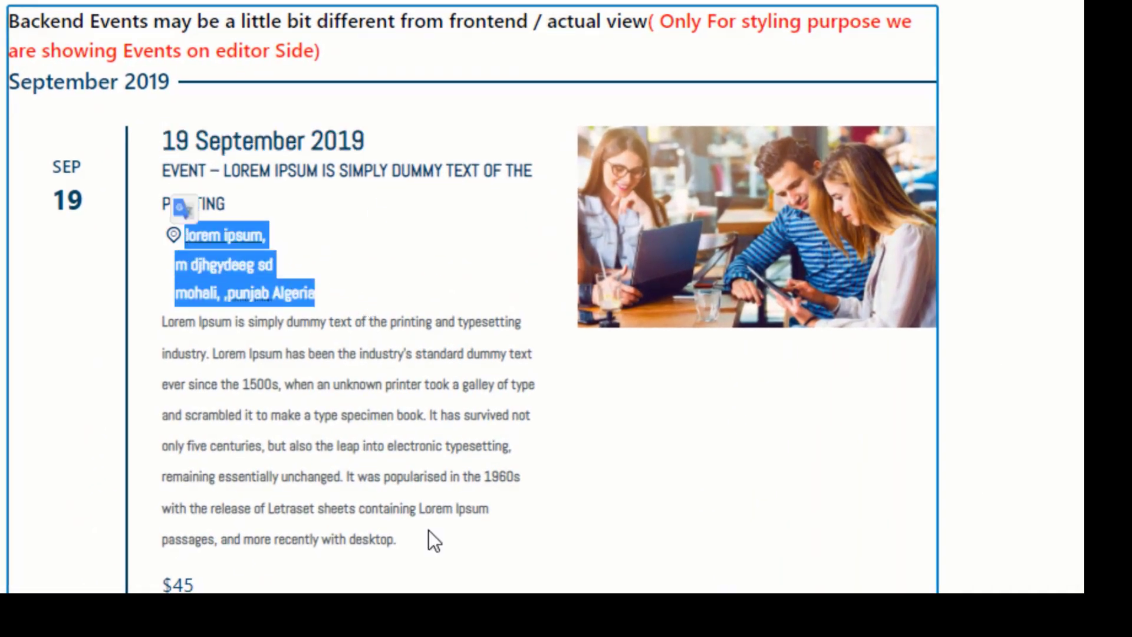
{"action": "left_click_drag", "start_coordinate": [428, 529], "coordinate": [174, 313]}
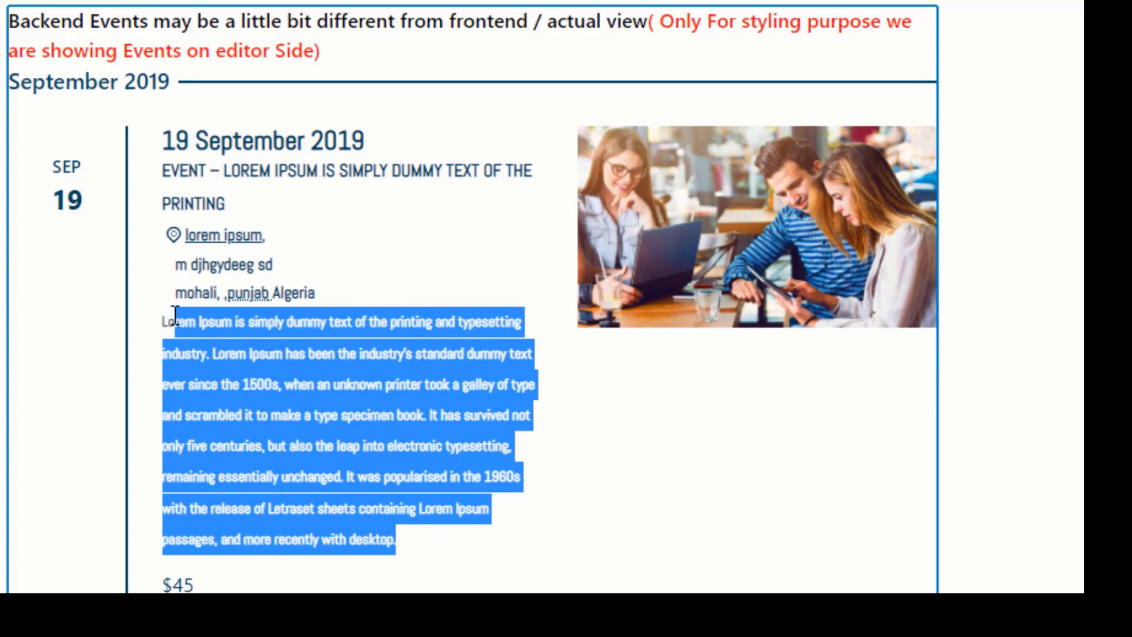
{"action": "left_click", "coordinate": [168, 317]}
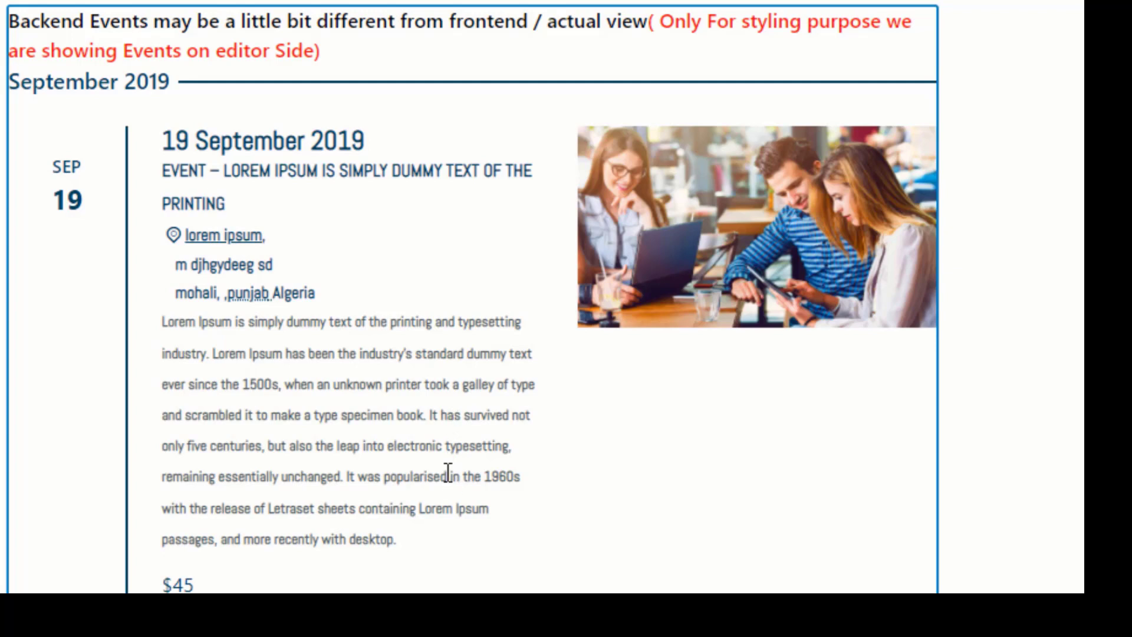
{"action": "left_click_drag", "start_coordinate": [436, 522], "coordinate": [161, 141]}
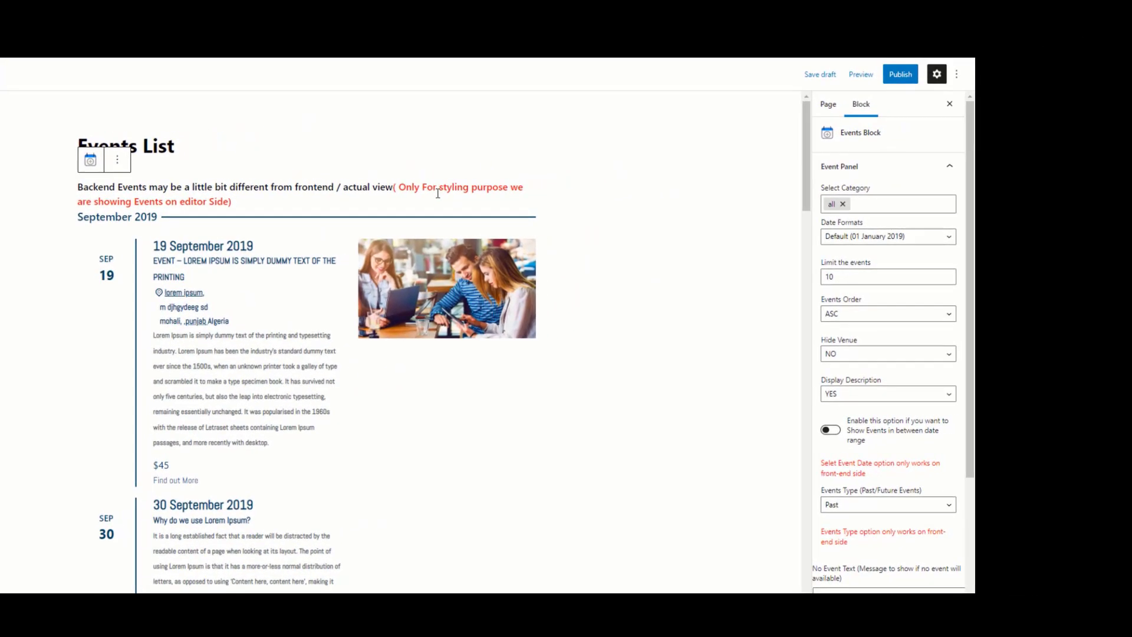
{"action": "left_click_drag", "start_coordinate": [894, 135], "coordinate": [825, 126]}
{"action": "left_click", "coordinate": [881, 189]}
{"action": "left_click_drag", "start_coordinate": [879, 188], "coordinate": [863, 225]}
{"action": "left_click", "coordinate": [837, 276]}
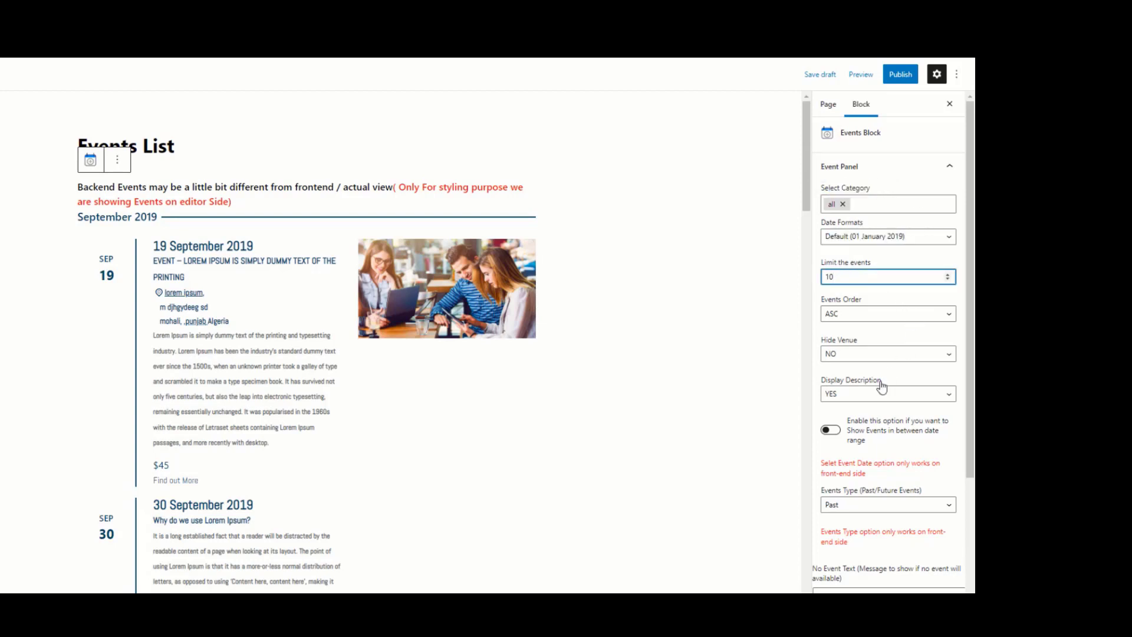
{"action": "scroll", "coordinate": [867, 460], "scroll_direction": "down", "scroll_amount": 5}
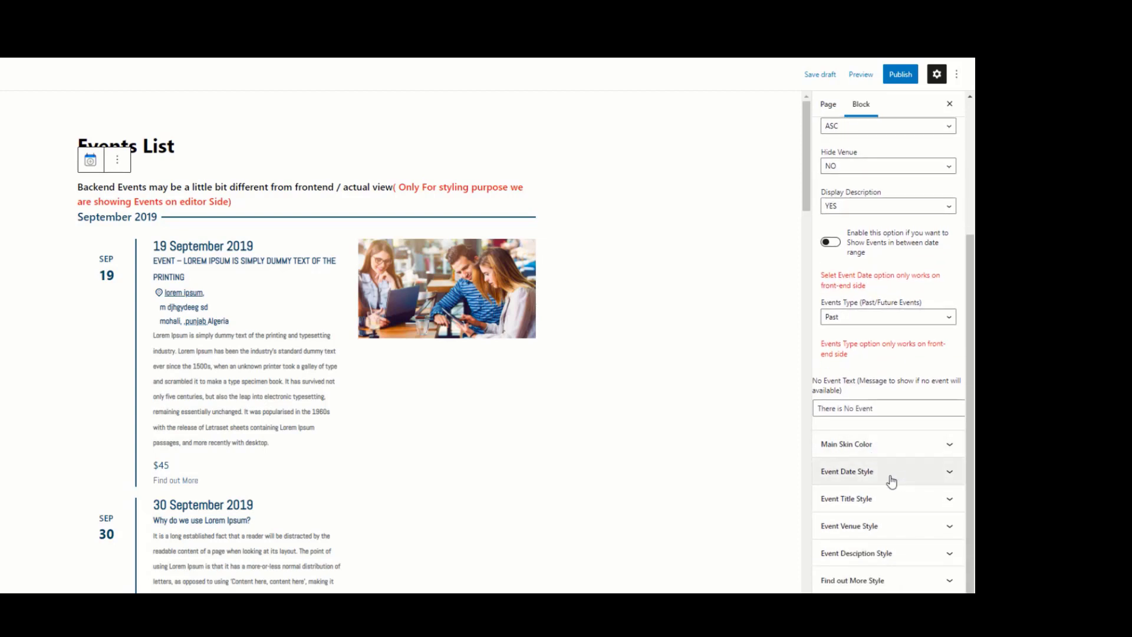
{"action": "scroll", "coordinate": [885, 353], "scroll_direction": "up", "scroll_amount": 5}
{"action": "left_click", "coordinate": [860, 266]}
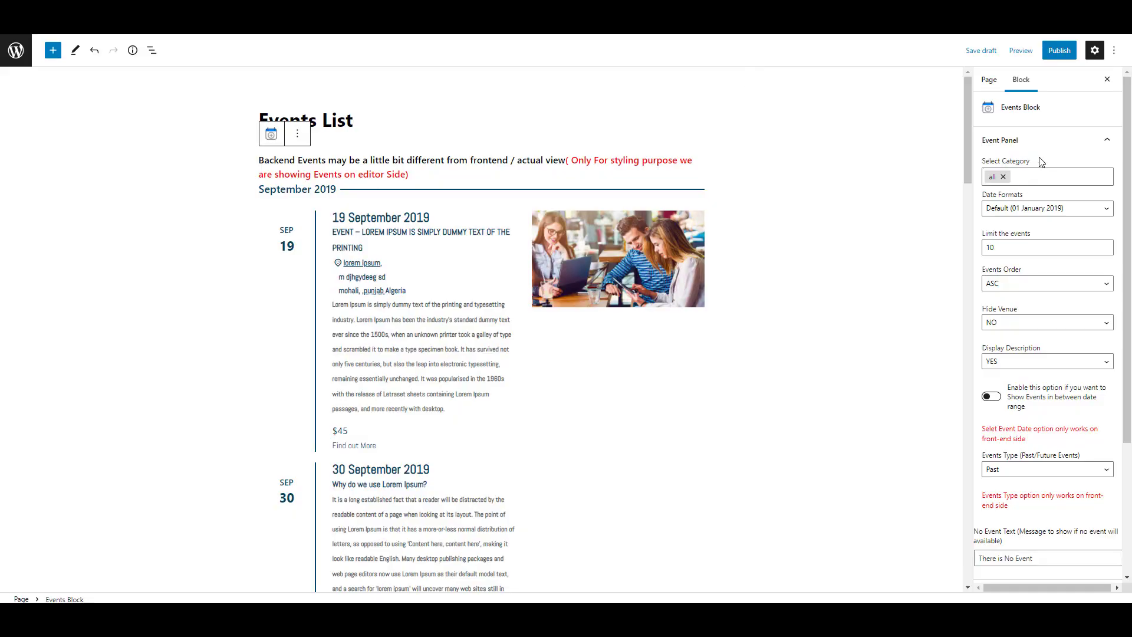
- Replace the 'all' category filter with adult, music and entertainment
{"action": "left_click", "coordinate": [1003, 176]}
{"action": "left_click", "coordinate": [1018, 200]}
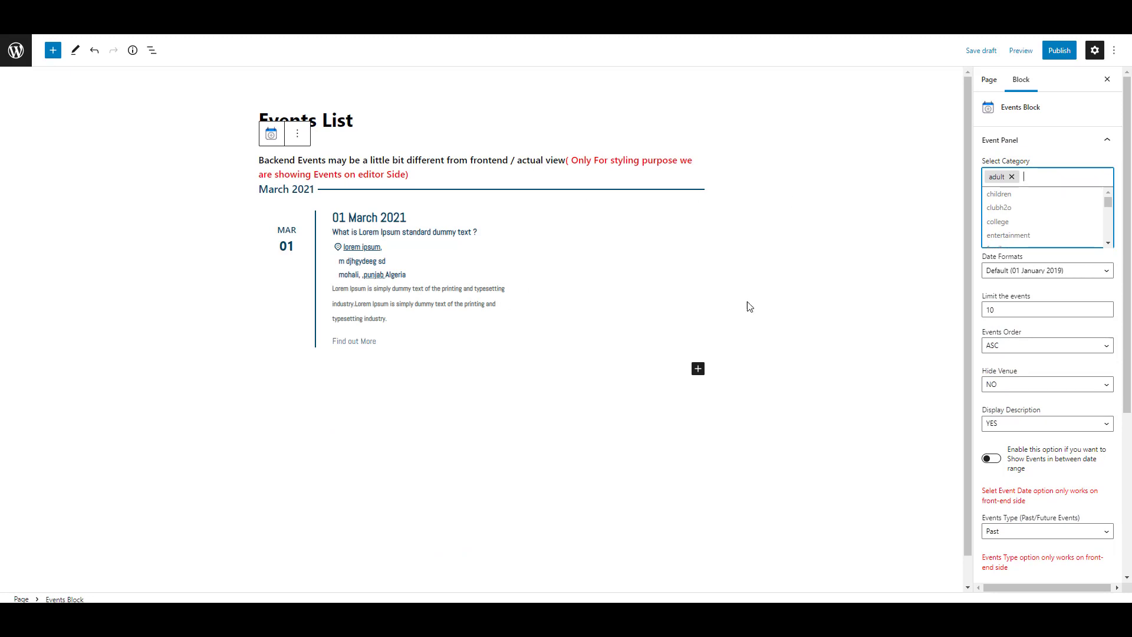
{"action": "scroll", "coordinate": [1044, 233], "scroll_direction": "down", "scroll_amount": 2}
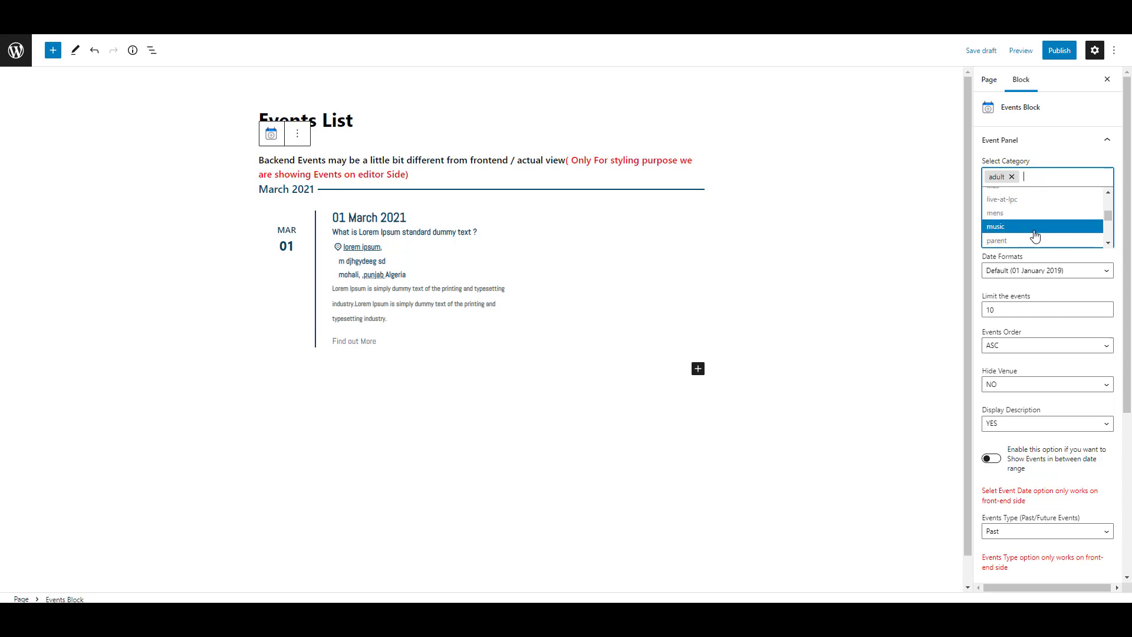
{"action": "left_click", "coordinate": [1017, 231]}
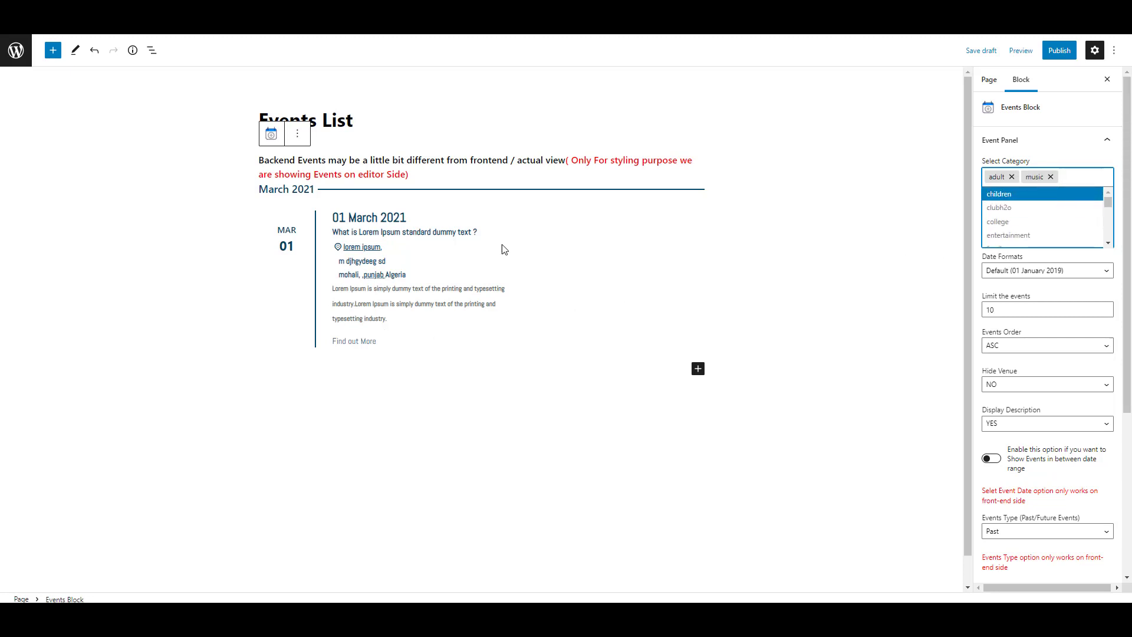
{"action": "left_click", "coordinate": [1031, 236]}
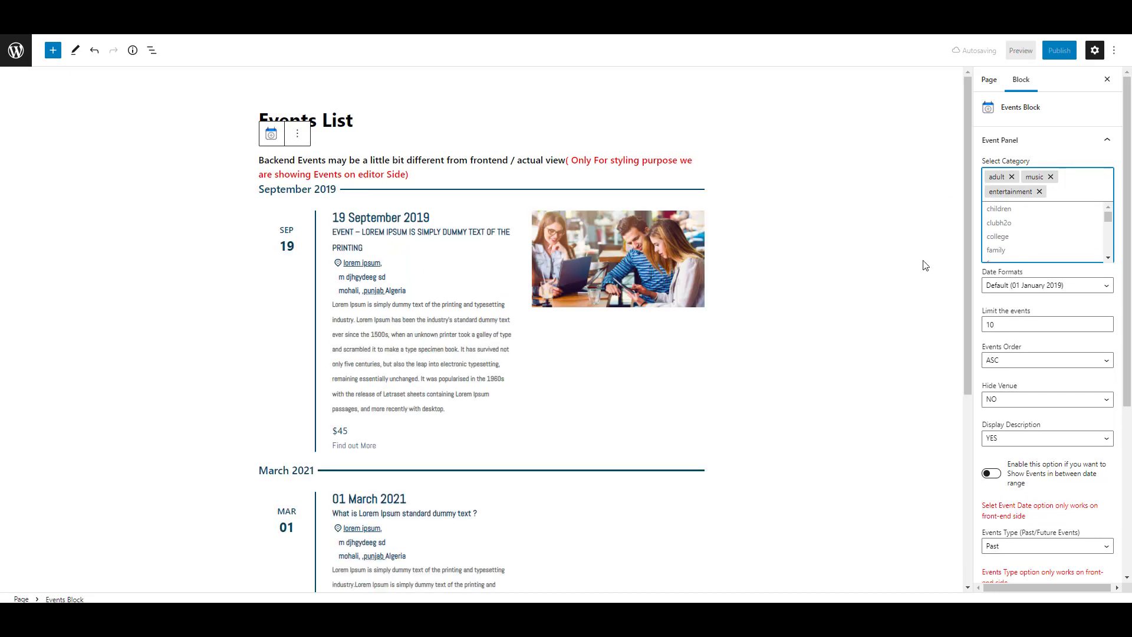
{"action": "scroll", "coordinate": [637, 336], "scroll_direction": "down", "scroll_amount": 3}
{"action": "scroll", "coordinate": [427, 179], "scroll_direction": "up", "scroll_amount": 2}
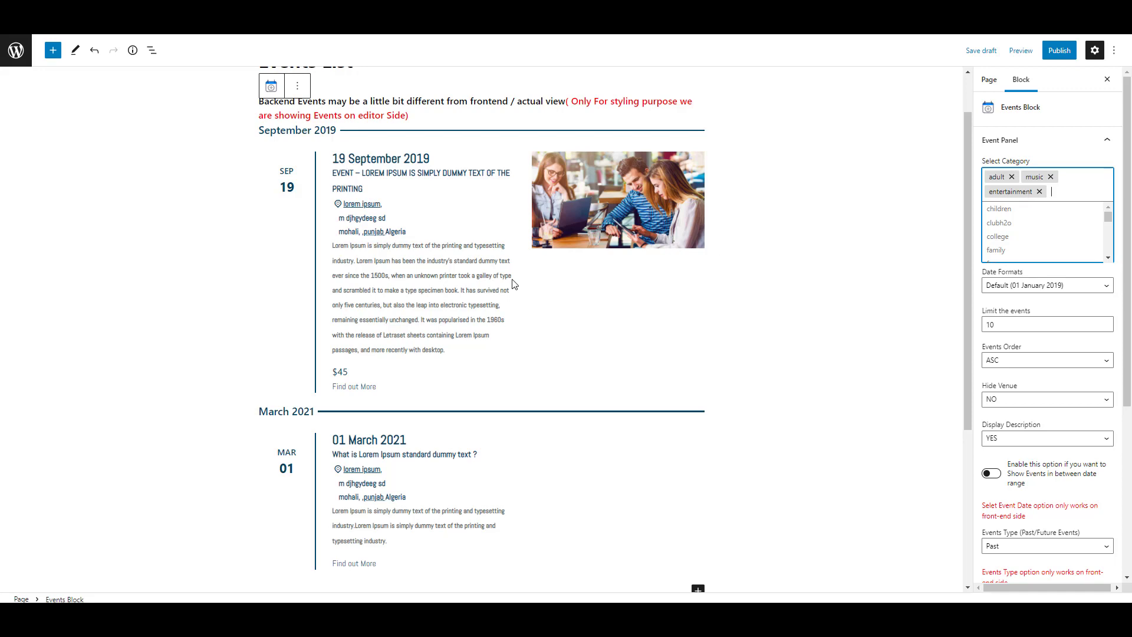
{"action": "scroll", "coordinate": [507, 307], "scroll_direction": "down", "scroll_amount": 4}
{"action": "scroll", "coordinate": [507, 316], "scroll_direction": "up", "scroll_amount": 4}
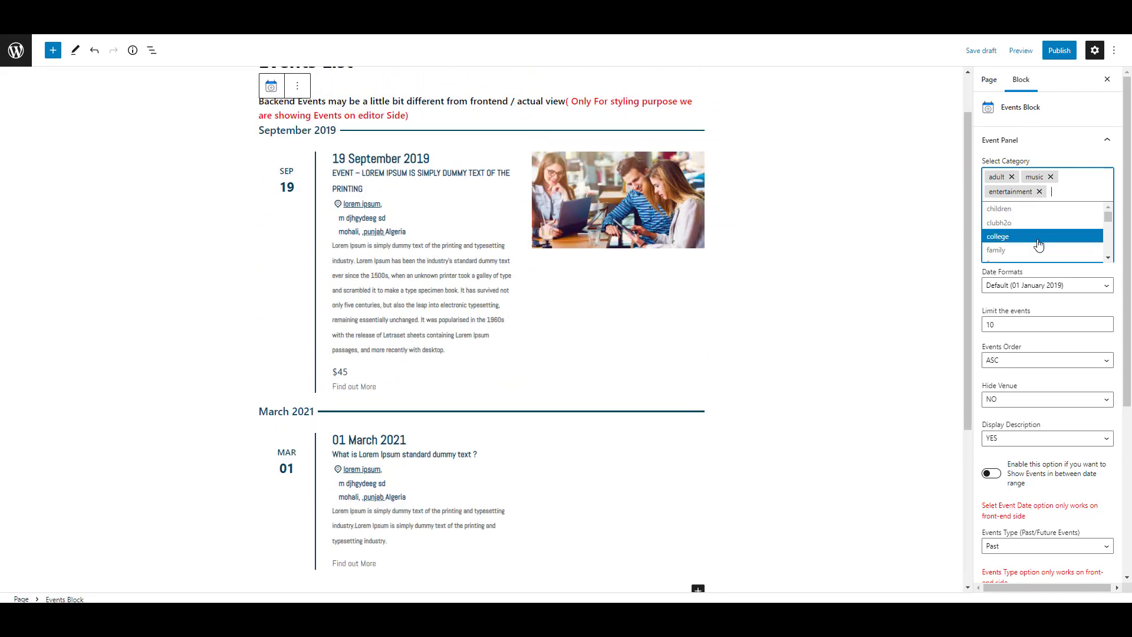
- Choose the 'Md,YT (Jan 01, 2019 8:00am-5:00pm)' date format in the Event Panel
{"action": "left_click", "coordinate": [1058, 160]}
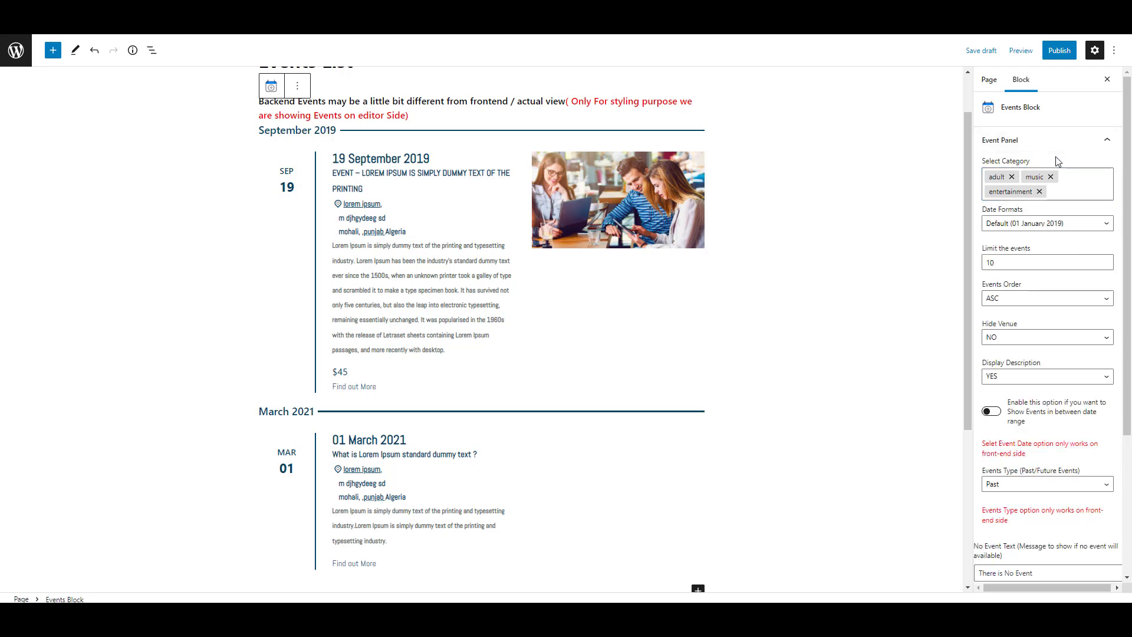
{"action": "left_click", "coordinate": [1046, 225]}
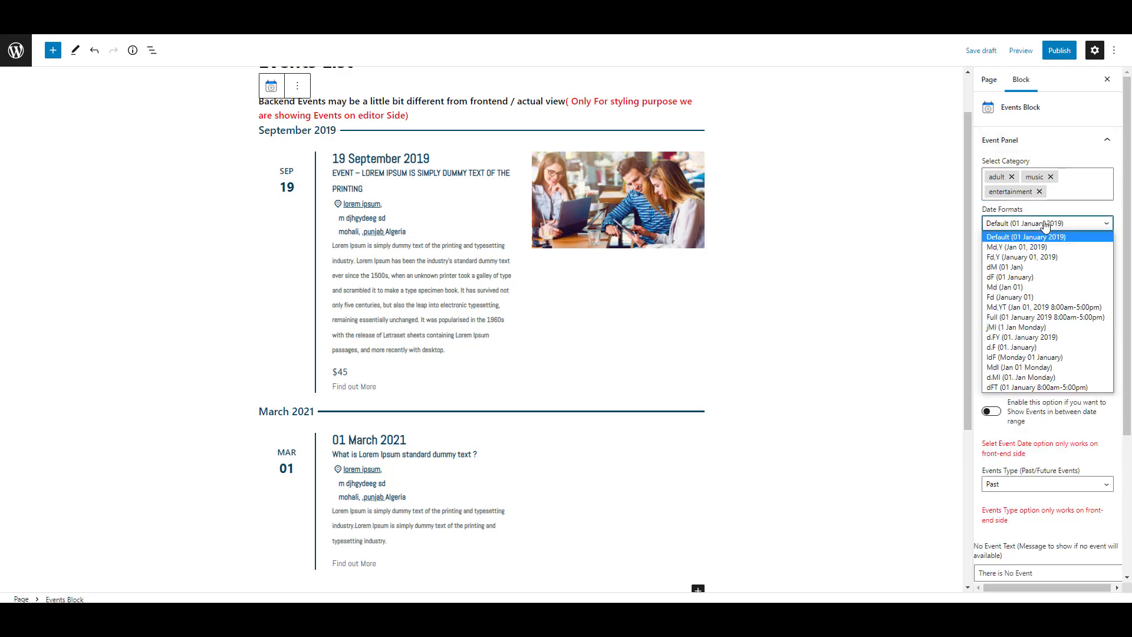
{"action": "left_click", "coordinate": [1046, 224]}
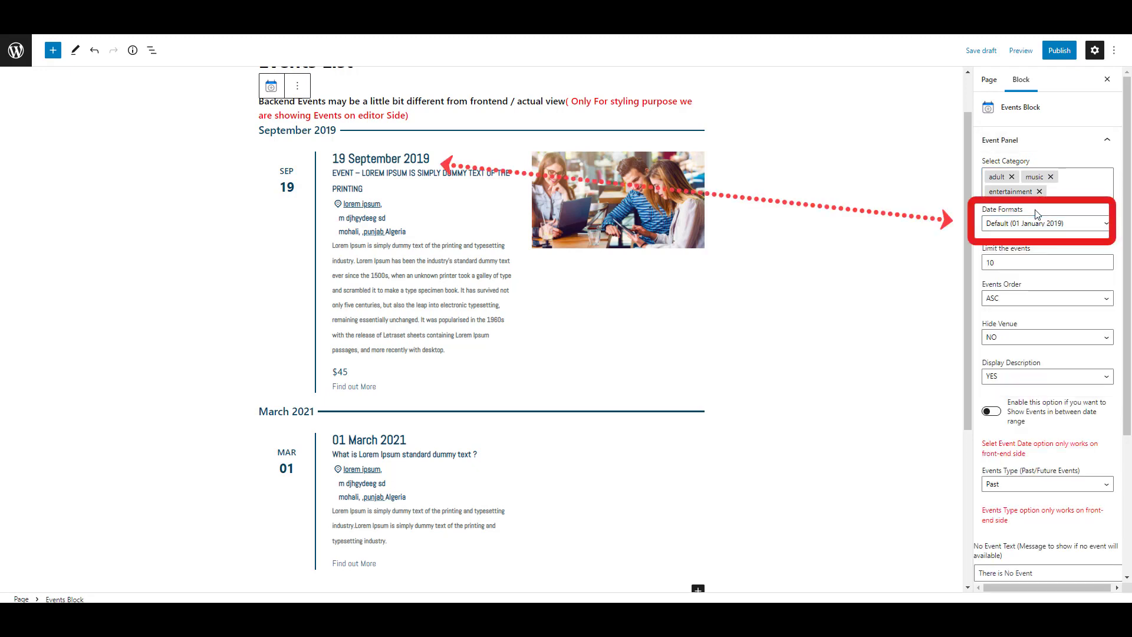
{"action": "left_click_drag", "start_coordinate": [1036, 223], "coordinate": [996, 219]}
{"action": "left_click", "coordinate": [1077, 227]}
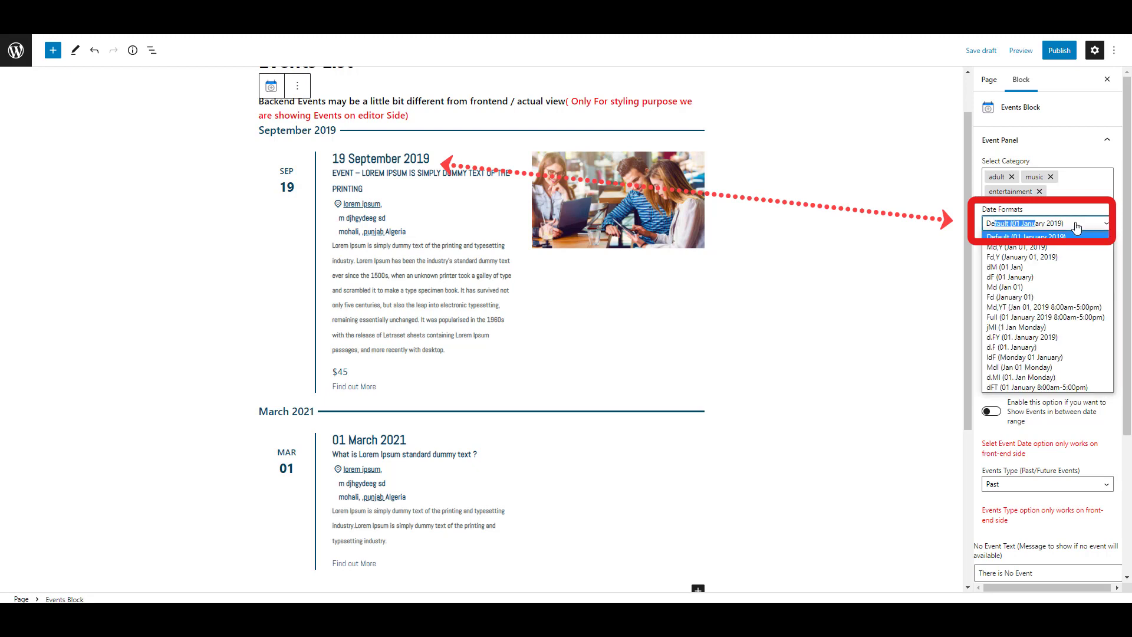
{"action": "left_click", "coordinate": [1046, 307]}
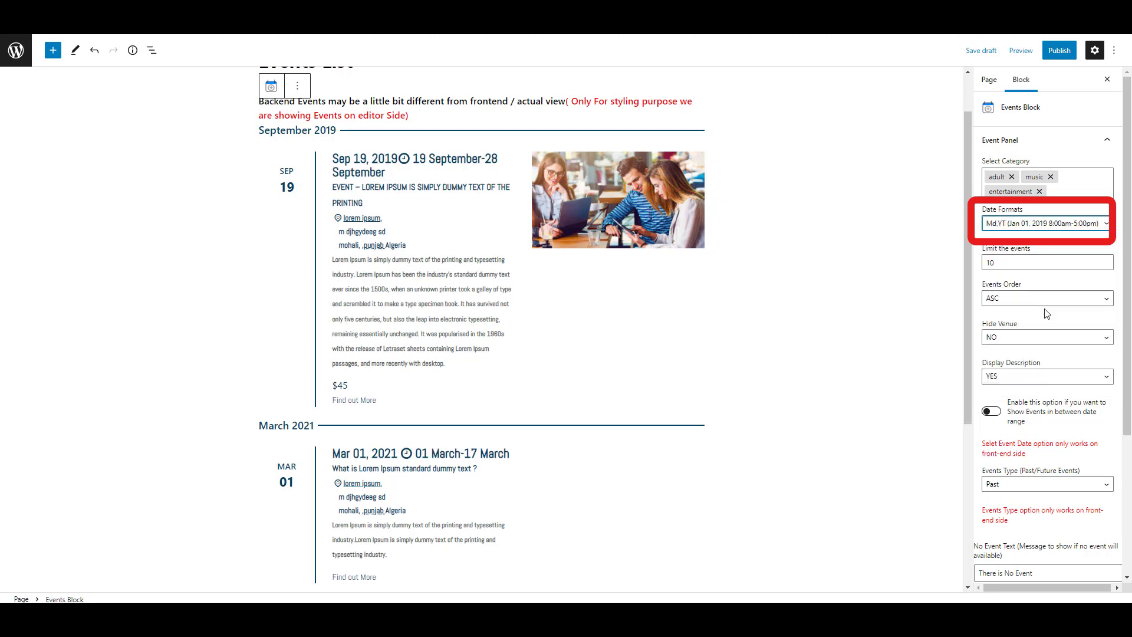
{"action": "left_click_drag", "start_coordinate": [388, 175], "coordinate": [333, 160]}
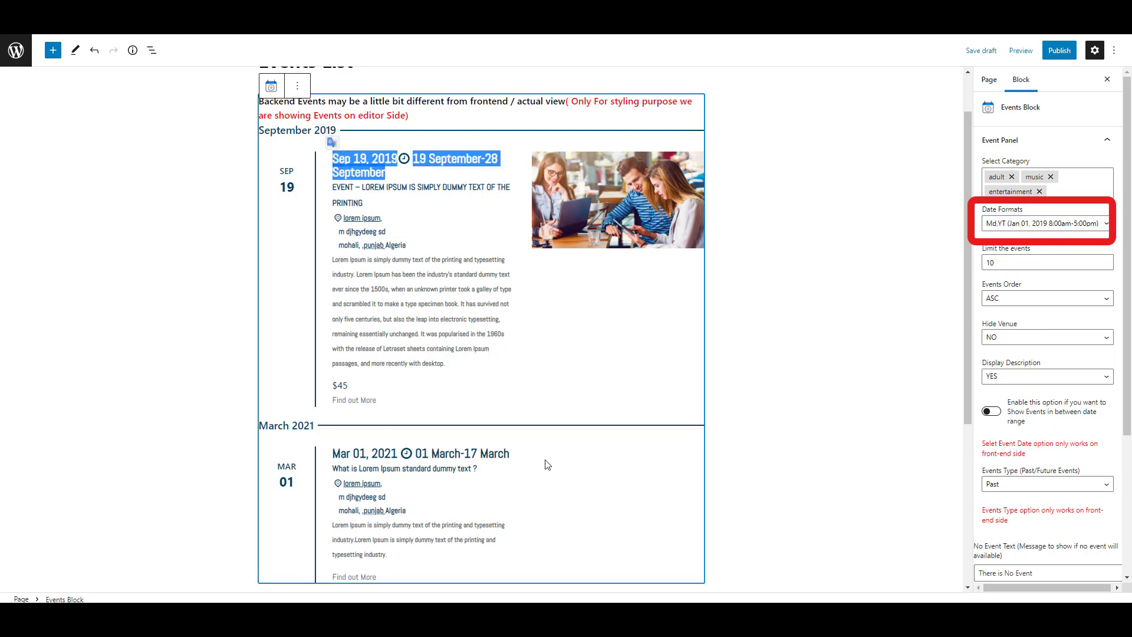
{"action": "left_click_drag", "start_coordinate": [547, 465], "coordinate": [609, 467]}
{"action": "left_click", "coordinate": [614, 465]}
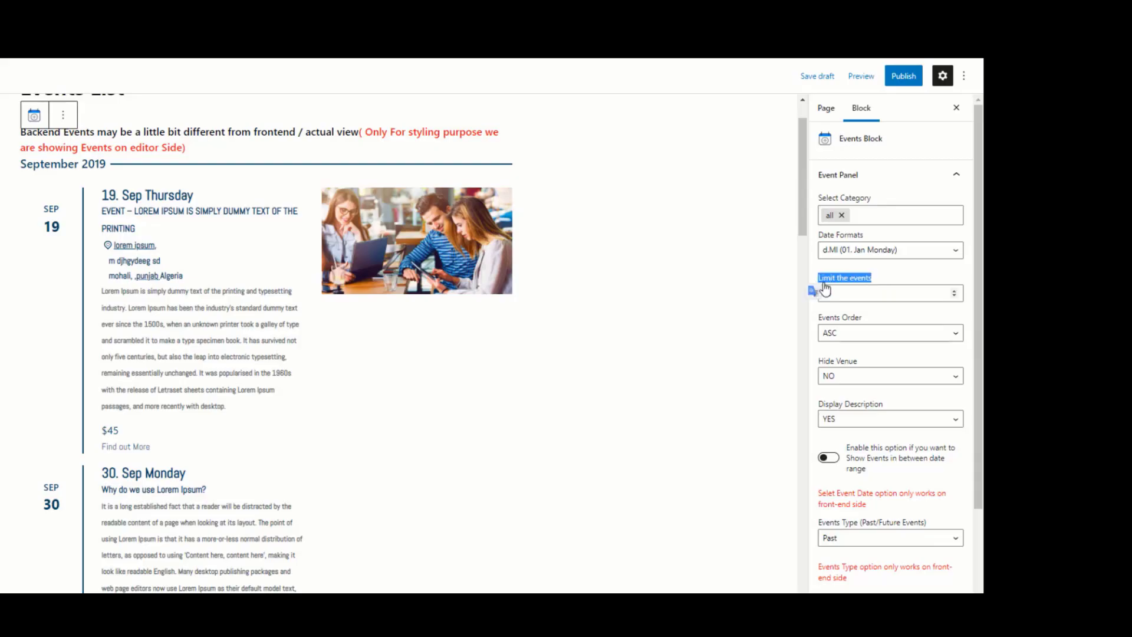
- Enter 10 as the event limit, then try a limit of 2 and preview the list
{"action": "left_click", "coordinate": [851, 292]}
{"action": "type", "text": "10"}
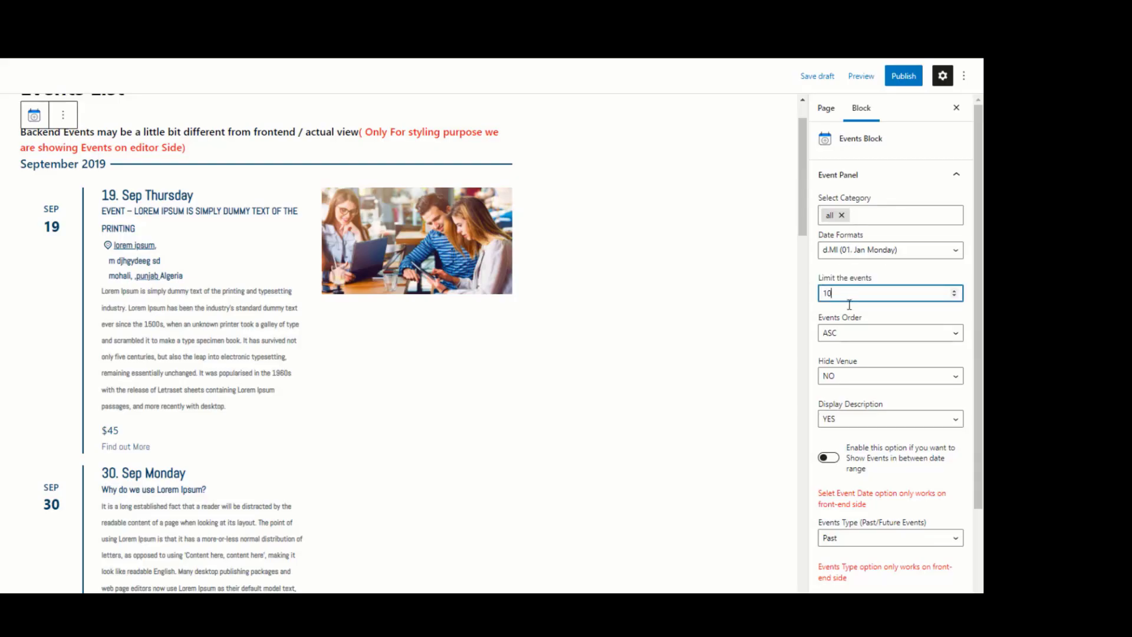
{"action": "left_click_drag", "start_coordinate": [880, 281], "coordinate": [838, 278]}
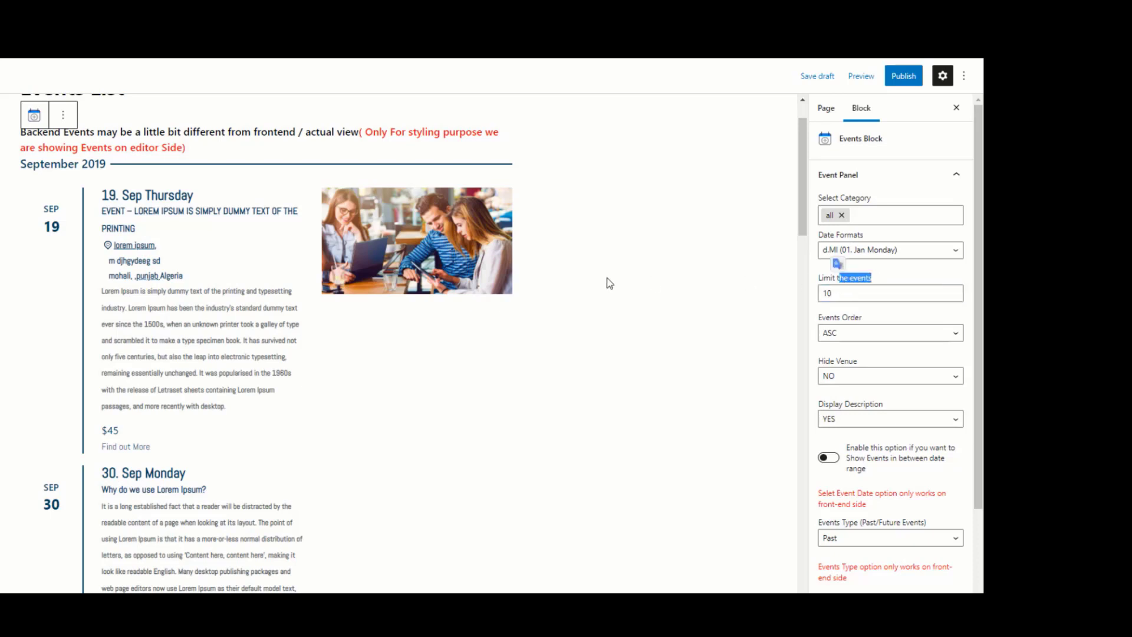
{"action": "left_click", "coordinate": [844, 295]}
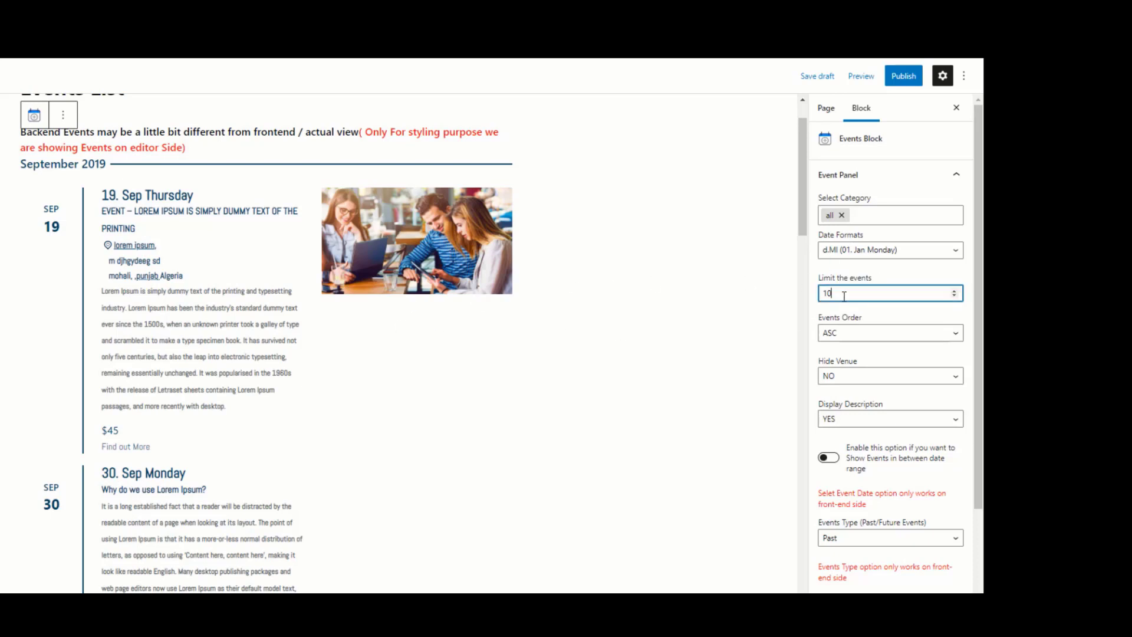
{"action": "key", "text": "BackSpace"}
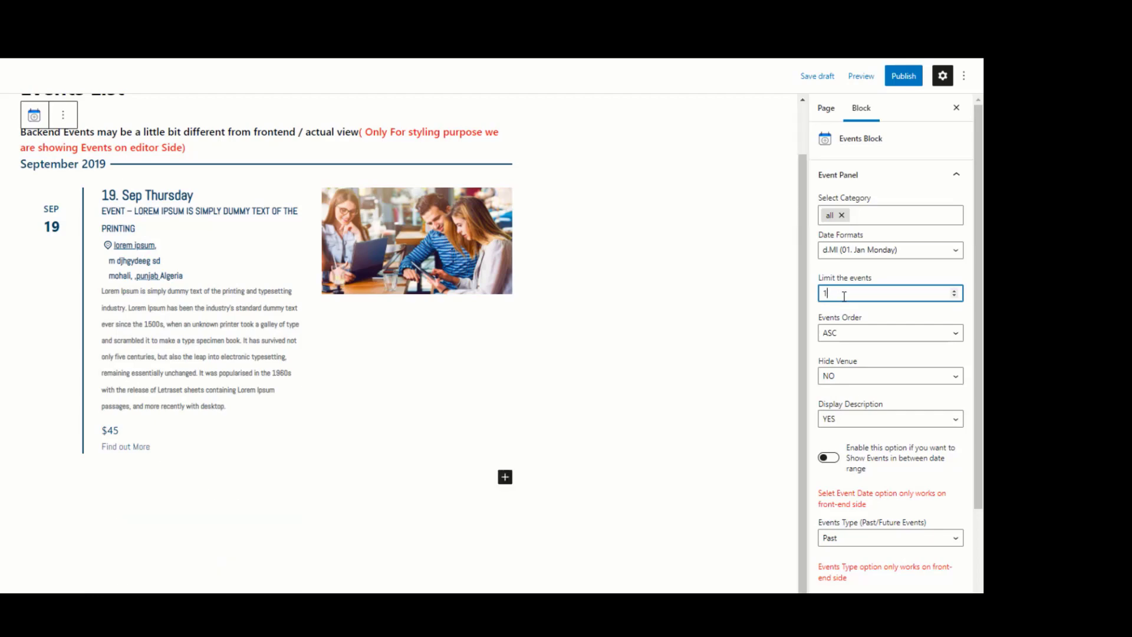
{"action": "key", "text": "BackSpace"}
{"action": "type", "text": "2"}
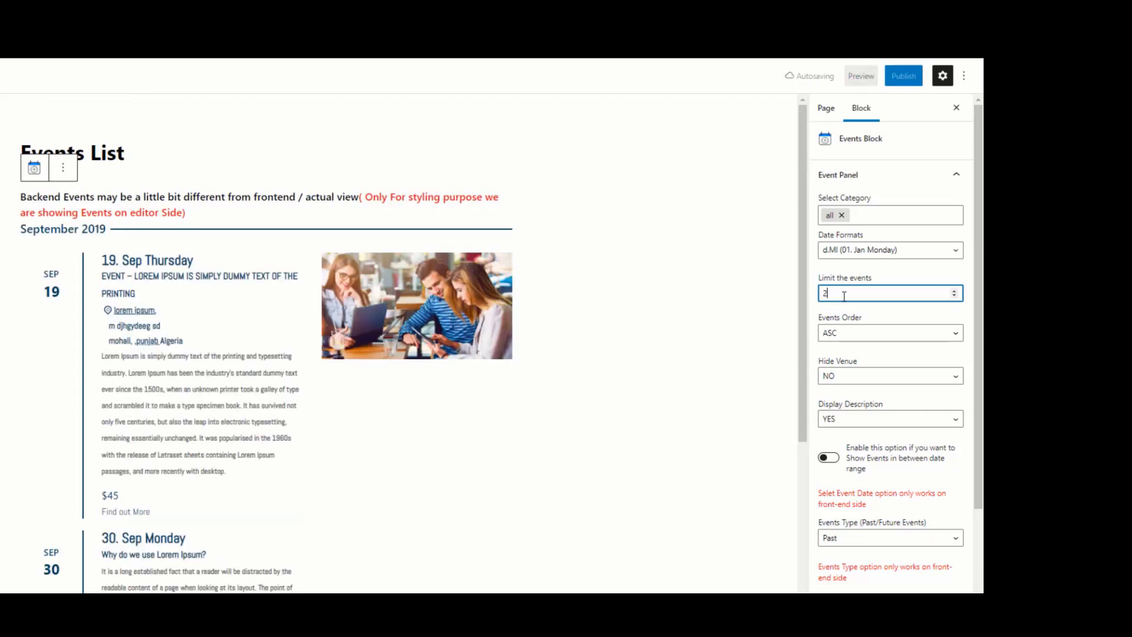
{"action": "scroll", "coordinate": [725, 327], "scroll_direction": "down", "scroll_amount": 5}
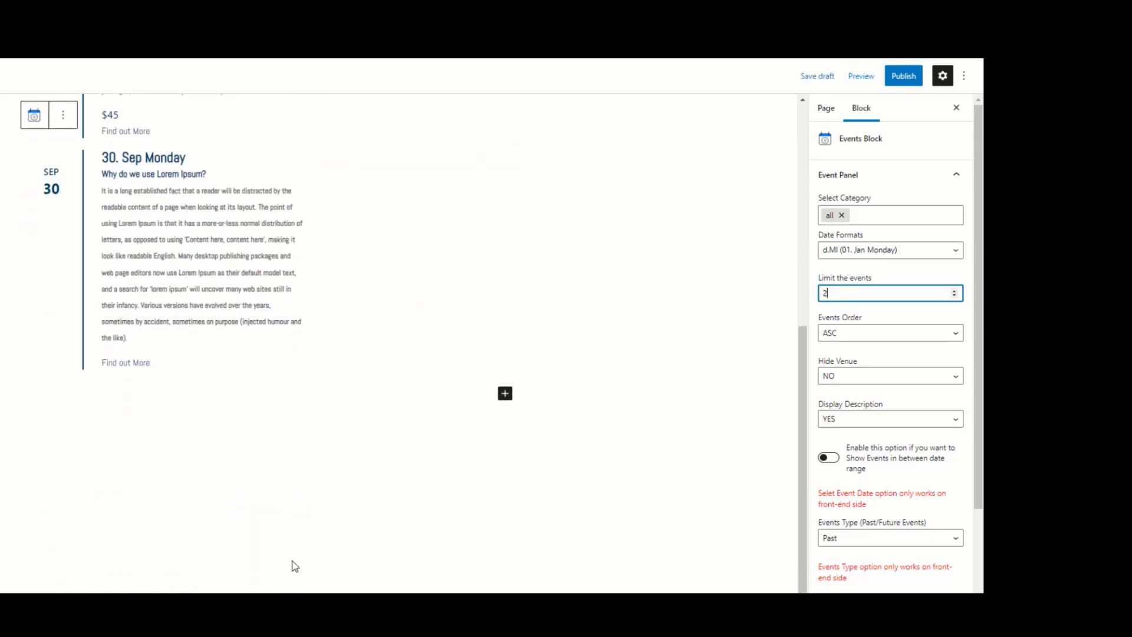
{"action": "scroll", "coordinate": [255, 339], "scroll_direction": "up", "scroll_amount": 5}
{"action": "scroll", "coordinate": [232, 208], "scroll_direction": "up", "scroll_amount": 2}
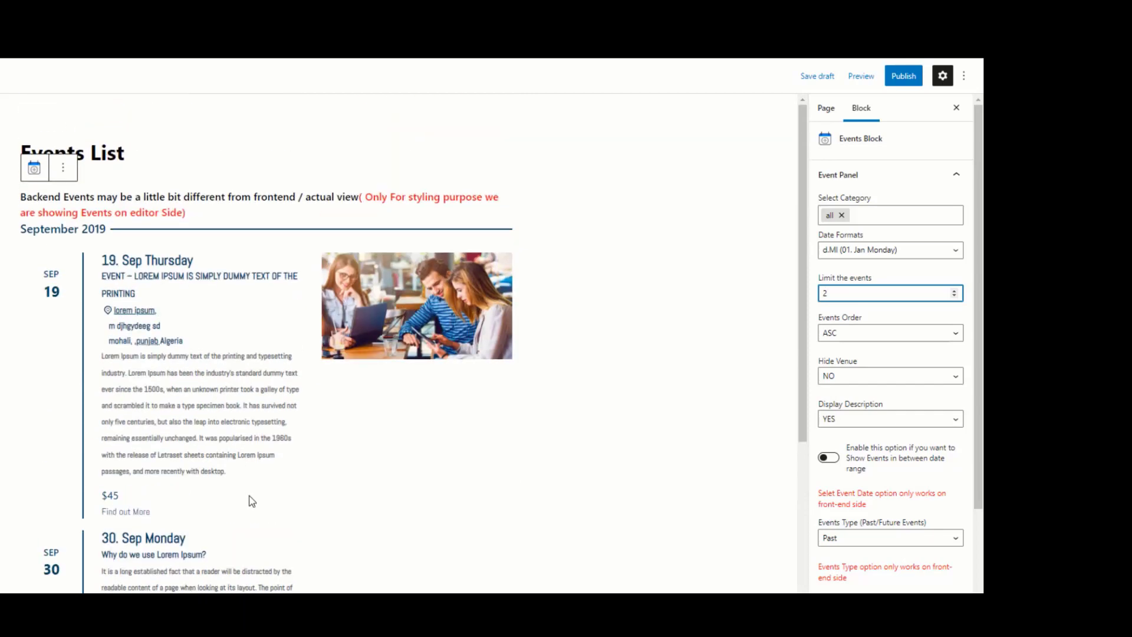
{"action": "scroll", "coordinate": [236, 569], "scroll_direction": "down", "scroll_amount": 3}
{"action": "scroll", "coordinate": [236, 571], "scroll_direction": "up", "scroll_amount": 3}
- Set the event limit back to 10 and scroll through the preview to the top
{"action": "key", "text": "BackSpace"}
{"action": "type", "text": "10"}
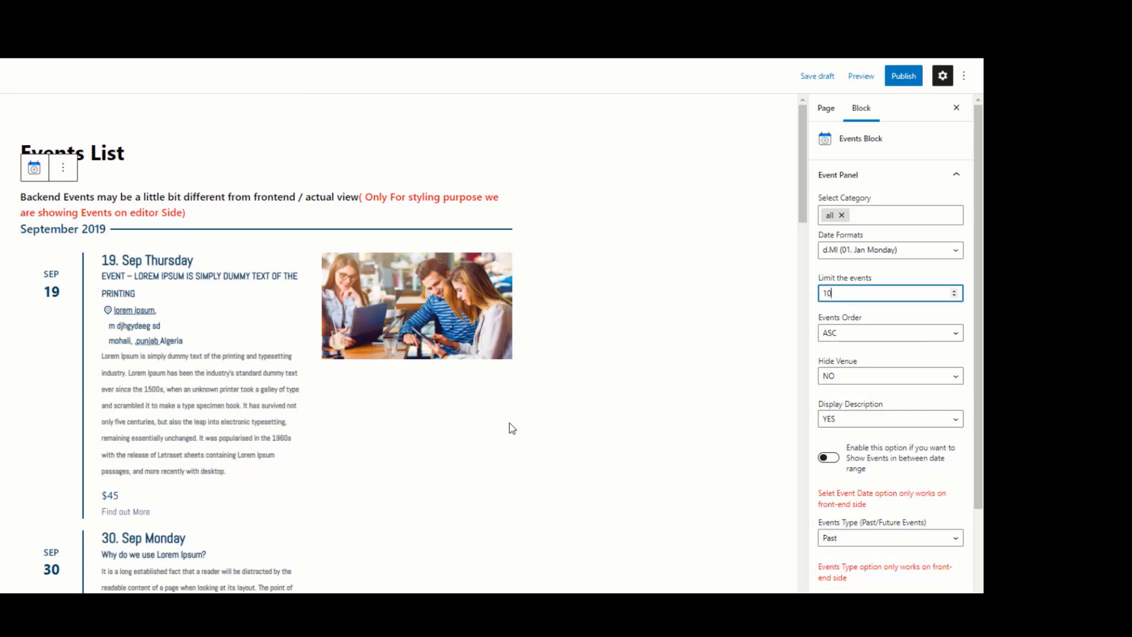
{"action": "scroll", "coordinate": [508, 430], "scroll_direction": "down", "scroll_amount": 5}
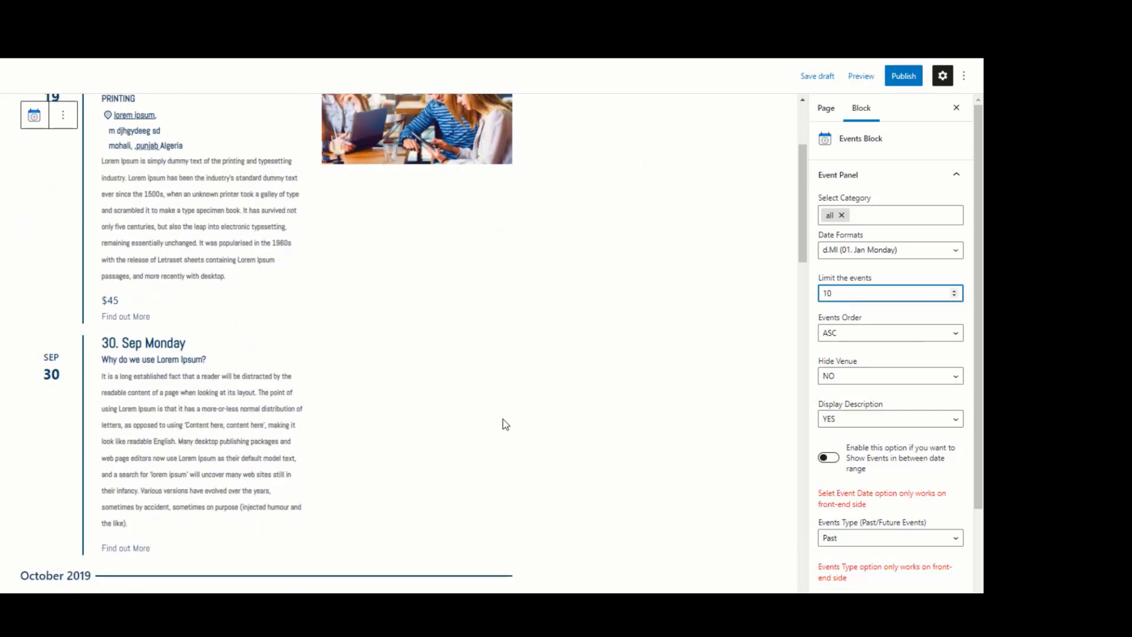
{"action": "scroll", "coordinate": [480, 412], "scroll_direction": "down", "scroll_amount": 10}
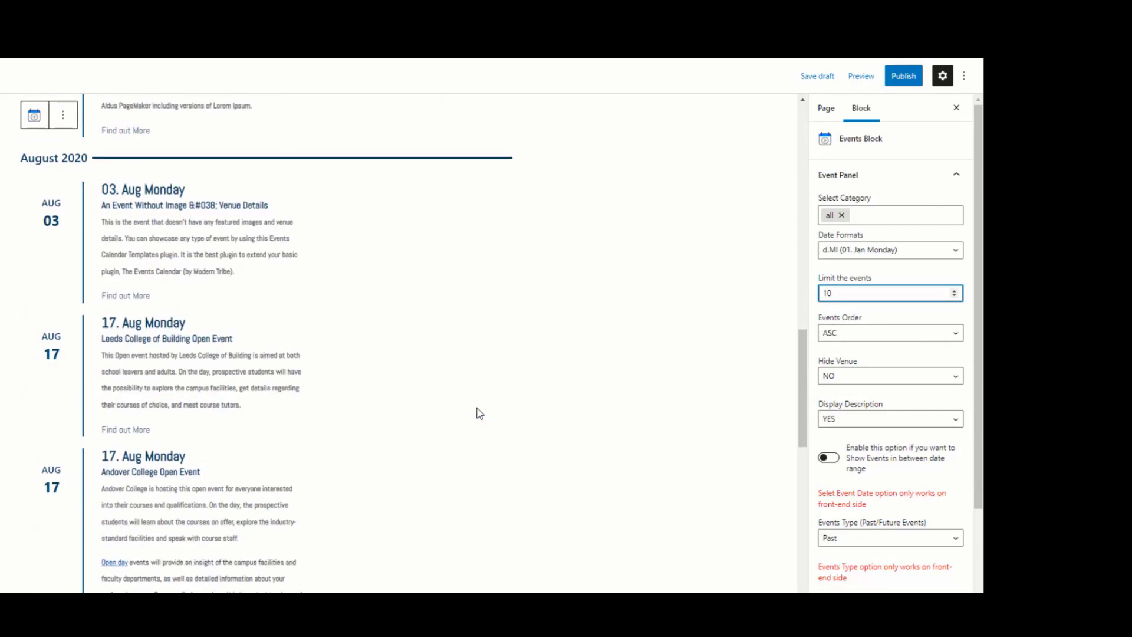
{"action": "scroll", "coordinate": [479, 413], "scroll_direction": "down", "scroll_amount": 12}
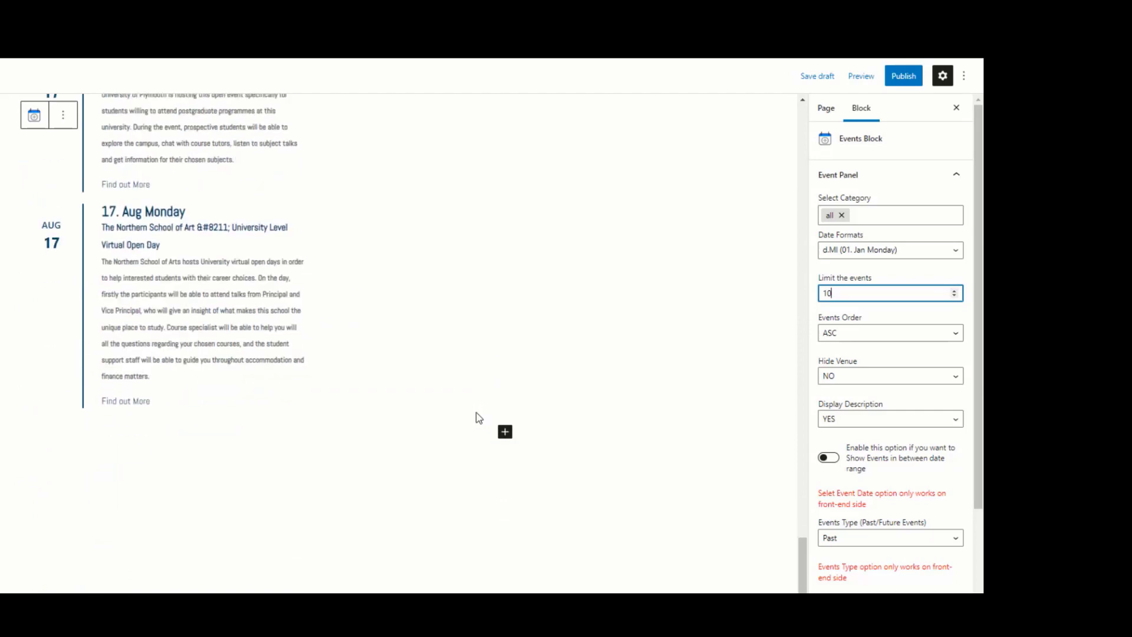
{"action": "scroll", "coordinate": [479, 417], "scroll_direction": "up", "scroll_amount": 8}
{"action": "scroll", "coordinate": [479, 418], "scroll_direction": "up", "scroll_amount": 8}
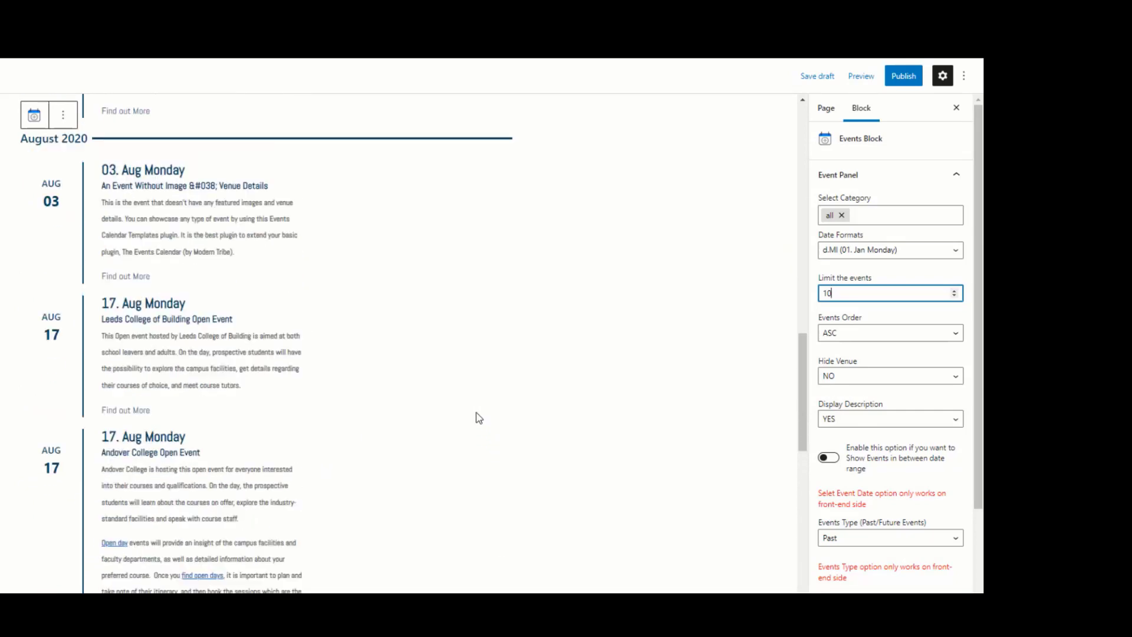
{"action": "scroll", "coordinate": [479, 417], "scroll_direction": "up", "scroll_amount": 10}
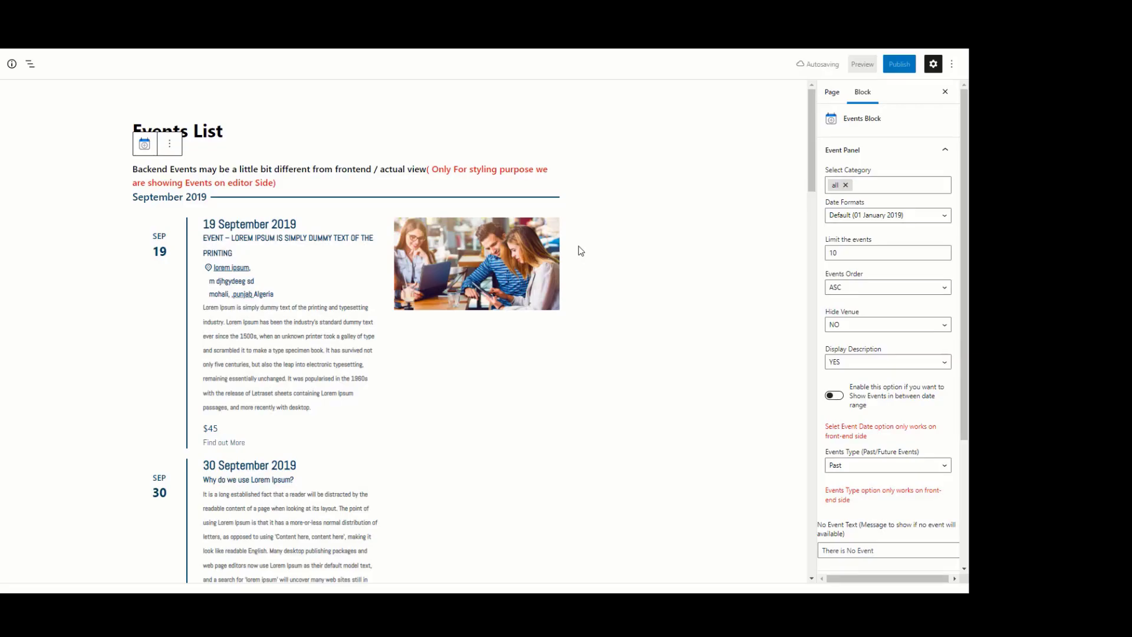
{"action": "left_click", "coordinate": [829, 278]}
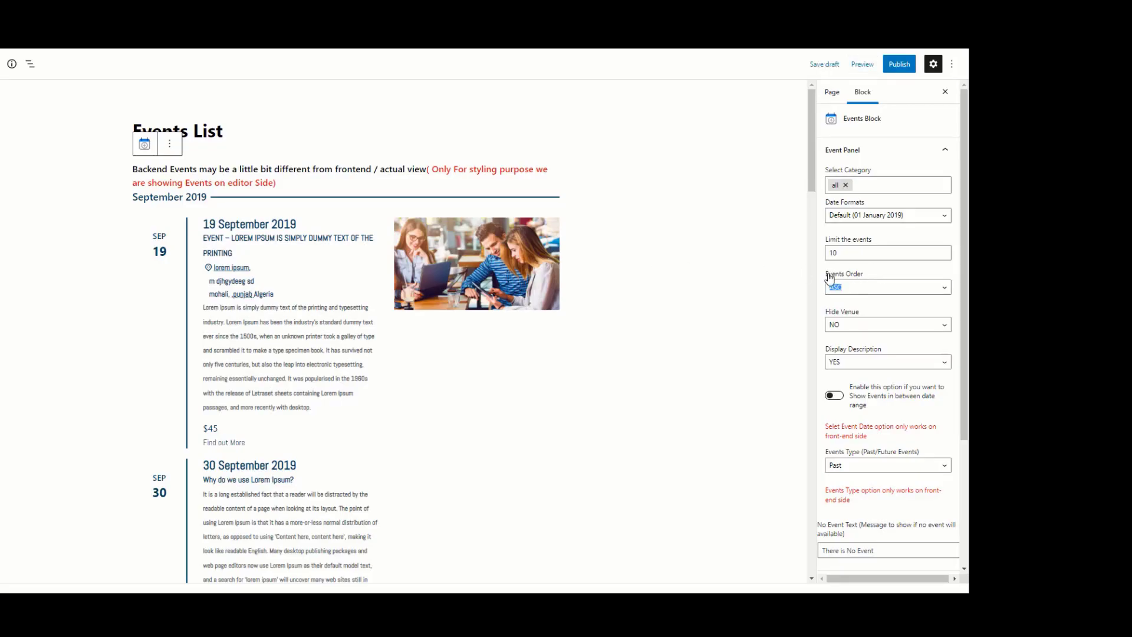
{"action": "left_click", "coordinate": [865, 288]}
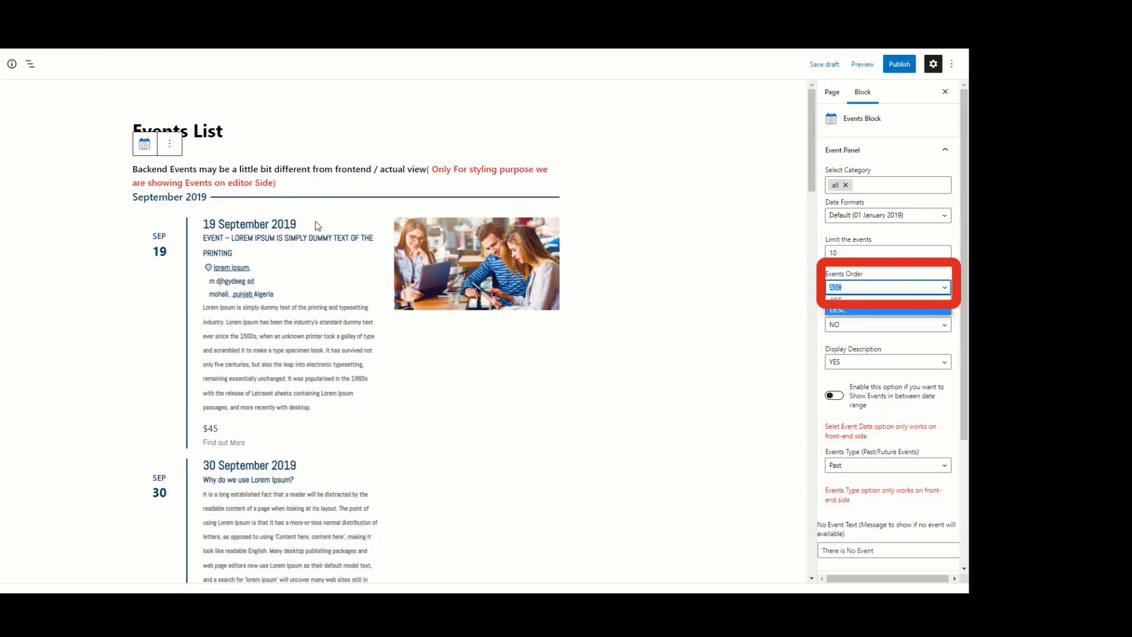
{"action": "left_click_drag", "start_coordinate": [319, 225], "coordinate": [204, 216]}
{"action": "left_click", "coordinate": [568, 330]}
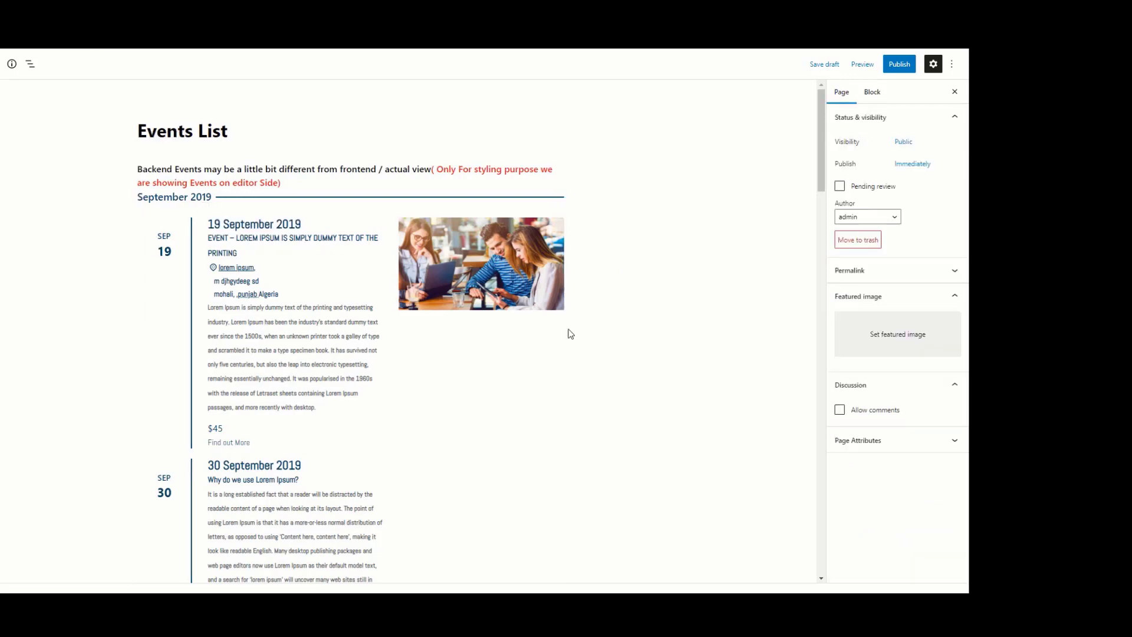
{"action": "left_click", "coordinate": [440, 384]}
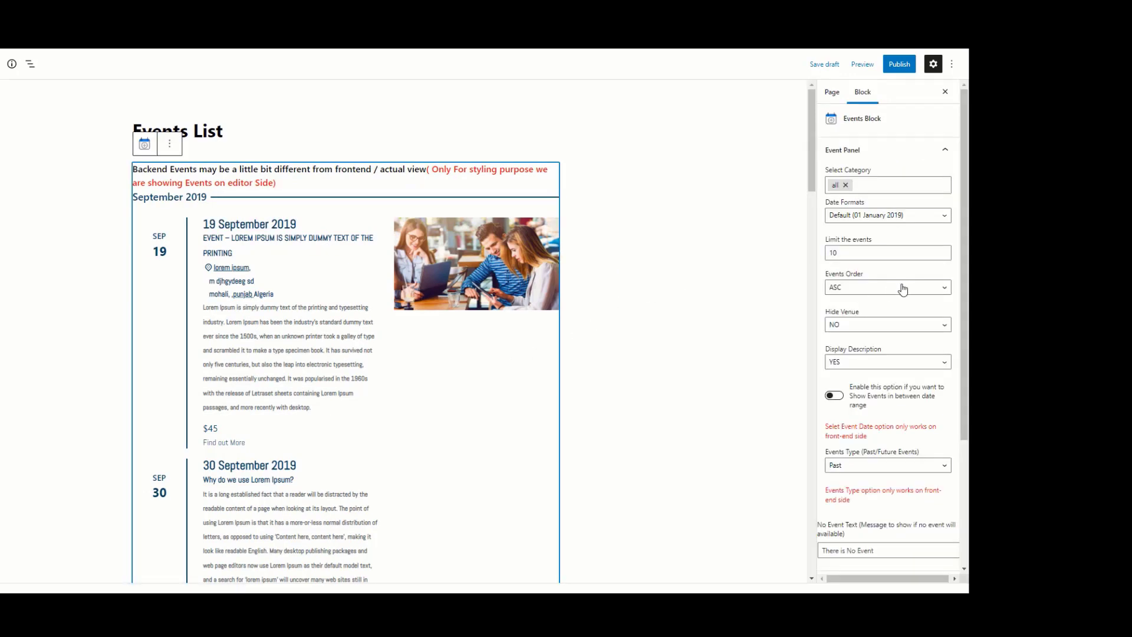
{"action": "left_click", "coordinate": [856, 289]}
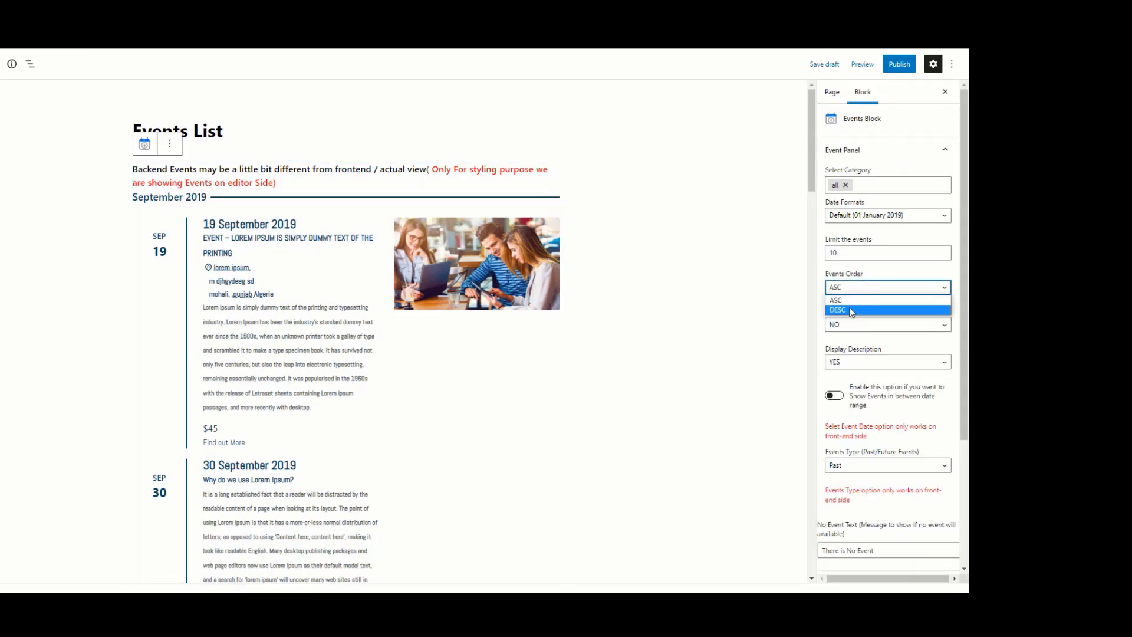
{"action": "left_click", "coordinate": [852, 311]}
{"action": "left_click_drag", "start_coordinate": [297, 223], "coordinate": [201, 224]}
{"action": "left_click_drag", "start_coordinate": [293, 339], "coordinate": [202, 341]}
{"action": "scroll", "coordinate": [307, 306], "scroll_direction": "down", "scroll_amount": 3}
{"action": "left_click_drag", "start_coordinate": [300, 271], "coordinate": [231, 257]}
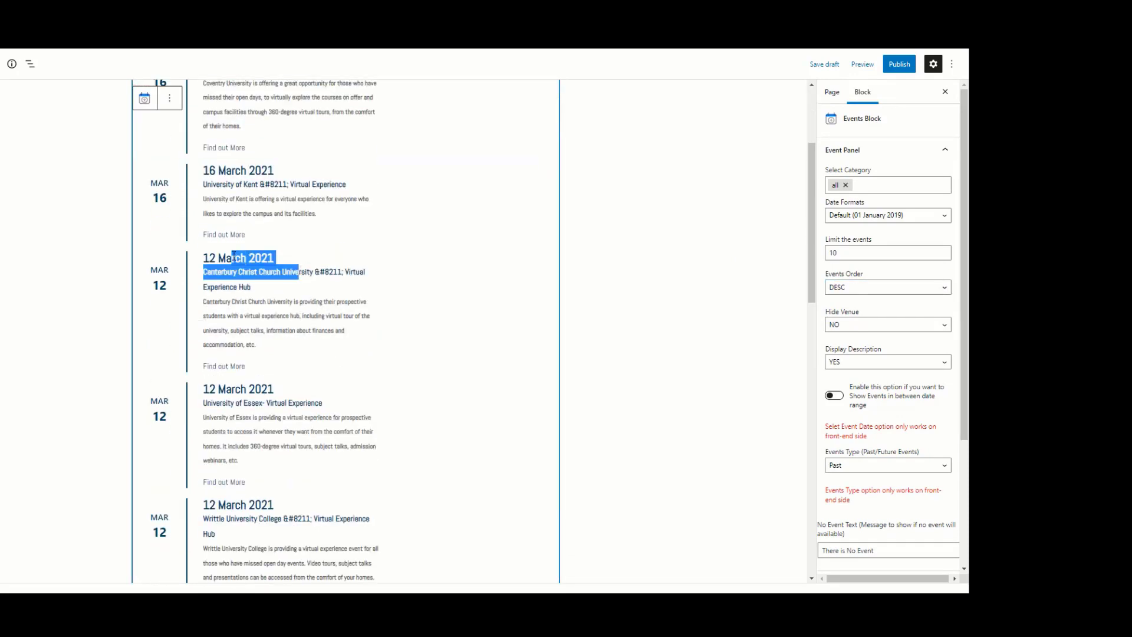
{"action": "scroll", "coordinate": [411, 337], "scroll_direction": "up", "scroll_amount": 3}
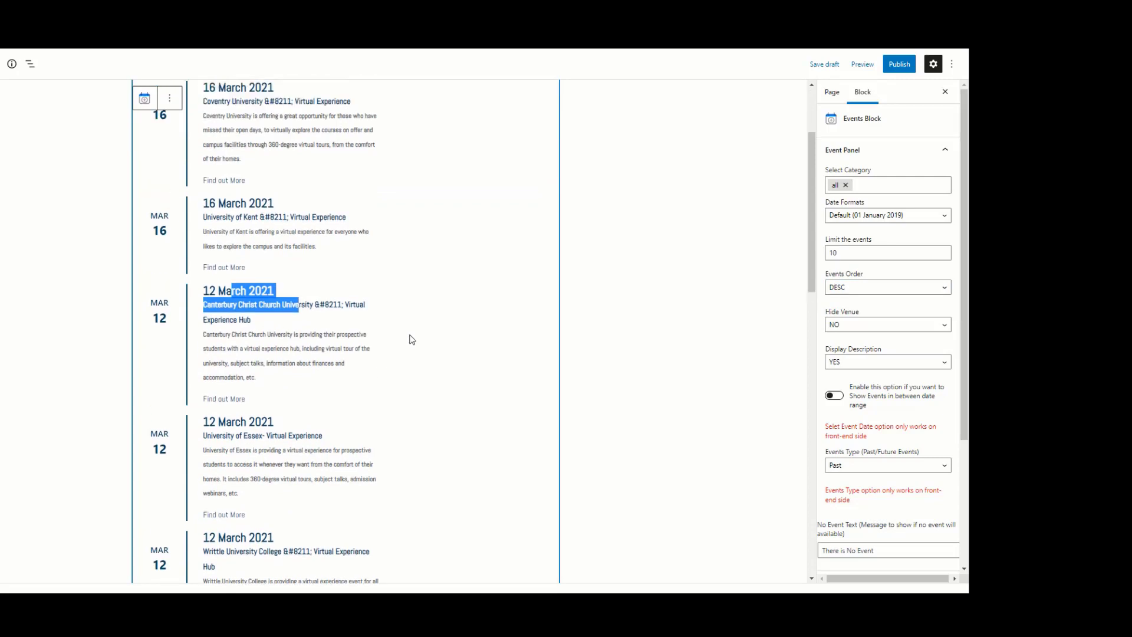
{"action": "left_click", "coordinate": [853, 289]}
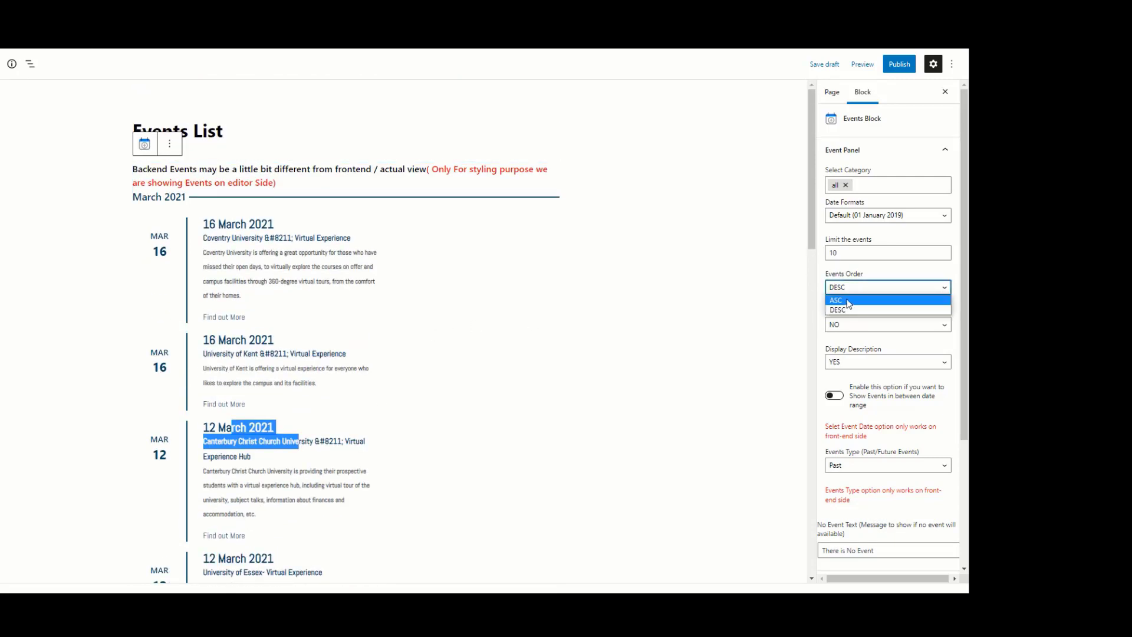
{"action": "left_click", "coordinate": [848, 301]}
{"action": "left_click_drag", "start_coordinate": [301, 225], "coordinate": [193, 225]}
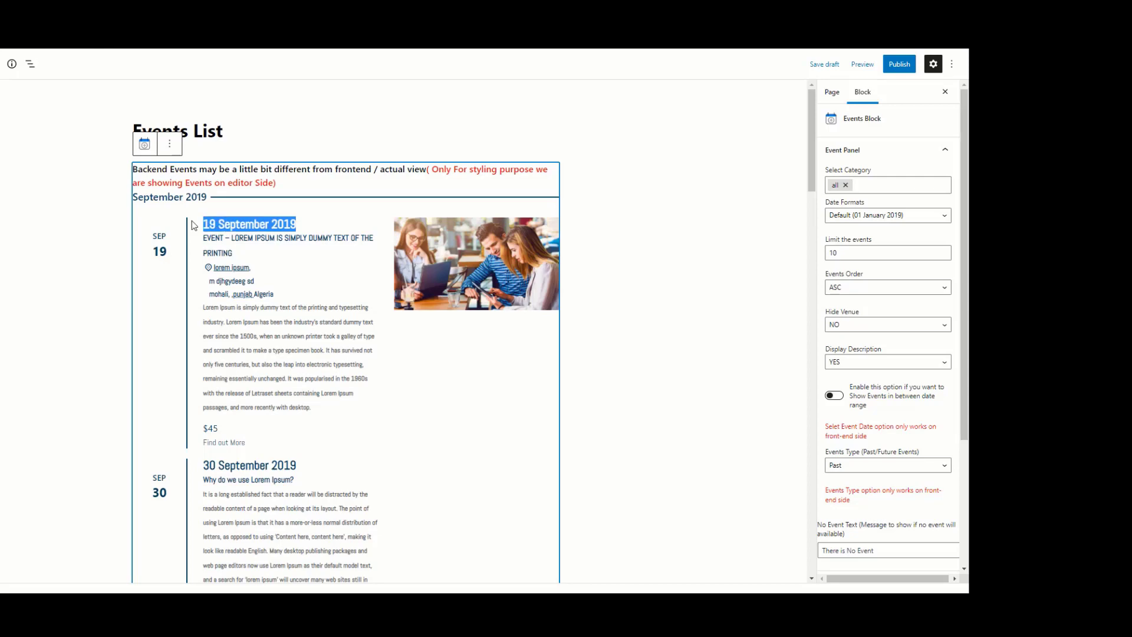
{"action": "scroll", "coordinate": [297, 375], "scroll_direction": "down", "scroll_amount": 3}
{"action": "left_click_drag", "start_coordinate": [316, 293], "coordinate": [206, 290]}
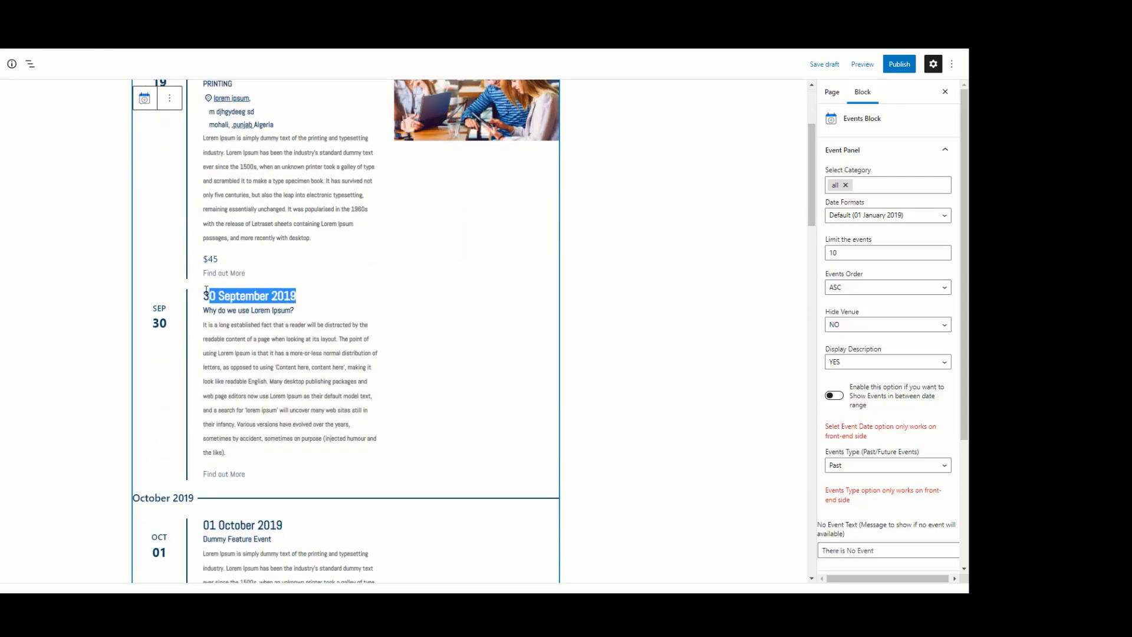
{"action": "scroll", "coordinate": [400, 389], "scroll_direction": "down", "scroll_amount": 3}
{"action": "scroll", "coordinate": [394, 386], "scroll_direction": "down", "scroll_amount": 3}
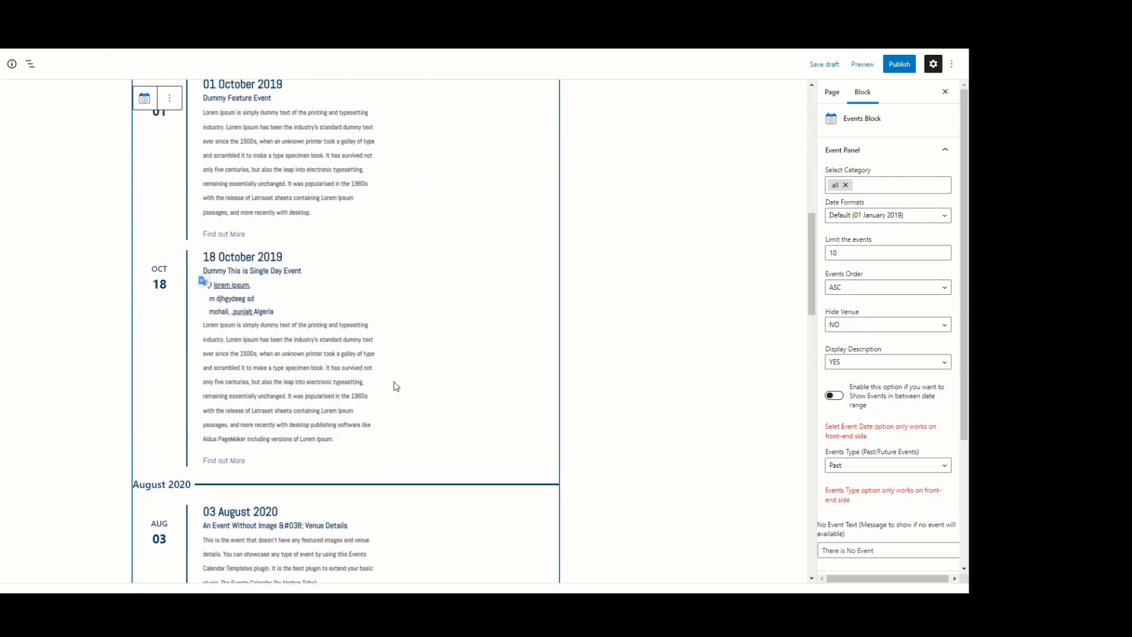
{"action": "scroll", "coordinate": [391, 384], "scroll_direction": "up", "scroll_amount": 10}
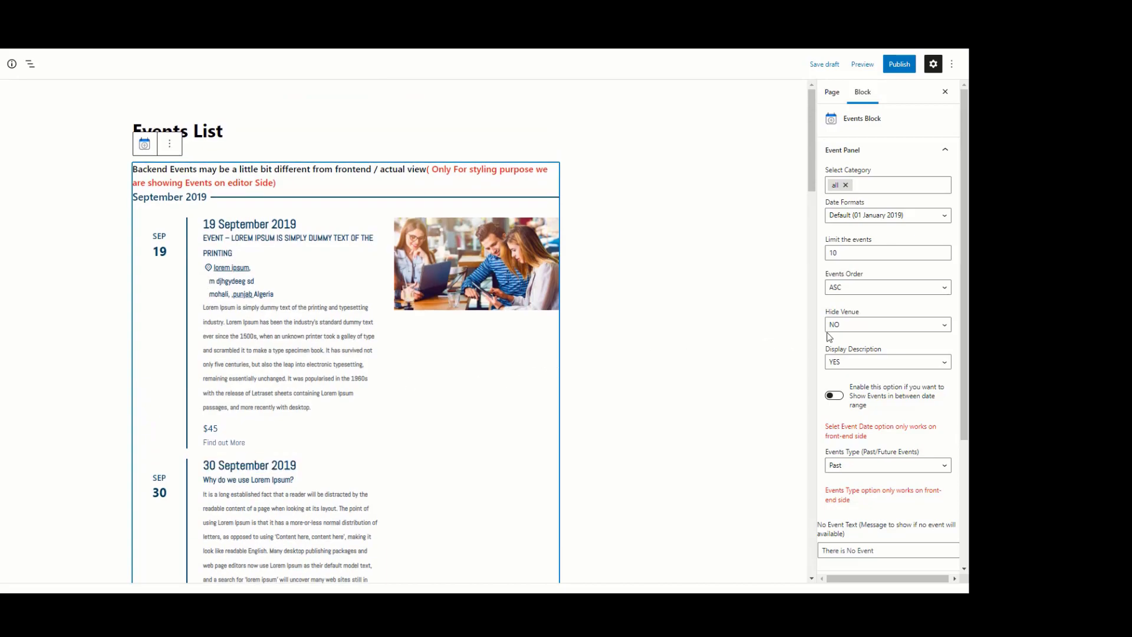
{"action": "left_click", "coordinate": [858, 338]}
{"action": "left_click", "coordinate": [865, 325]}
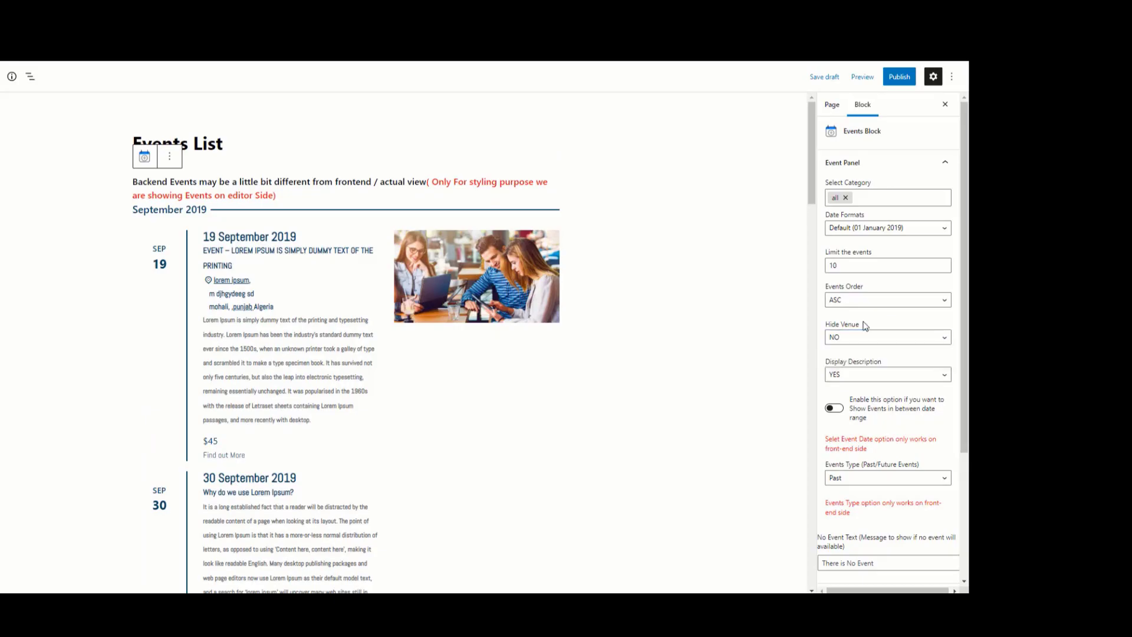
{"action": "left_click_drag", "start_coordinate": [864, 325], "coordinate": [824, 323]}
{"action": "left_click", "coordinate": [845, 341]}
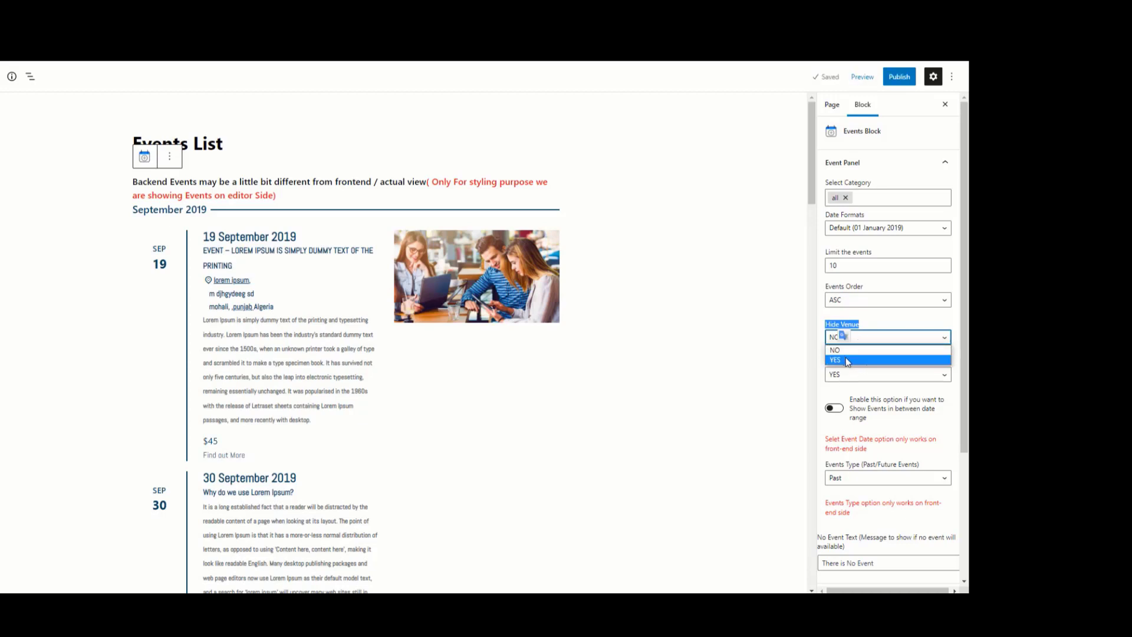
{"action": "left_click", "coordinate": [846, 359]}
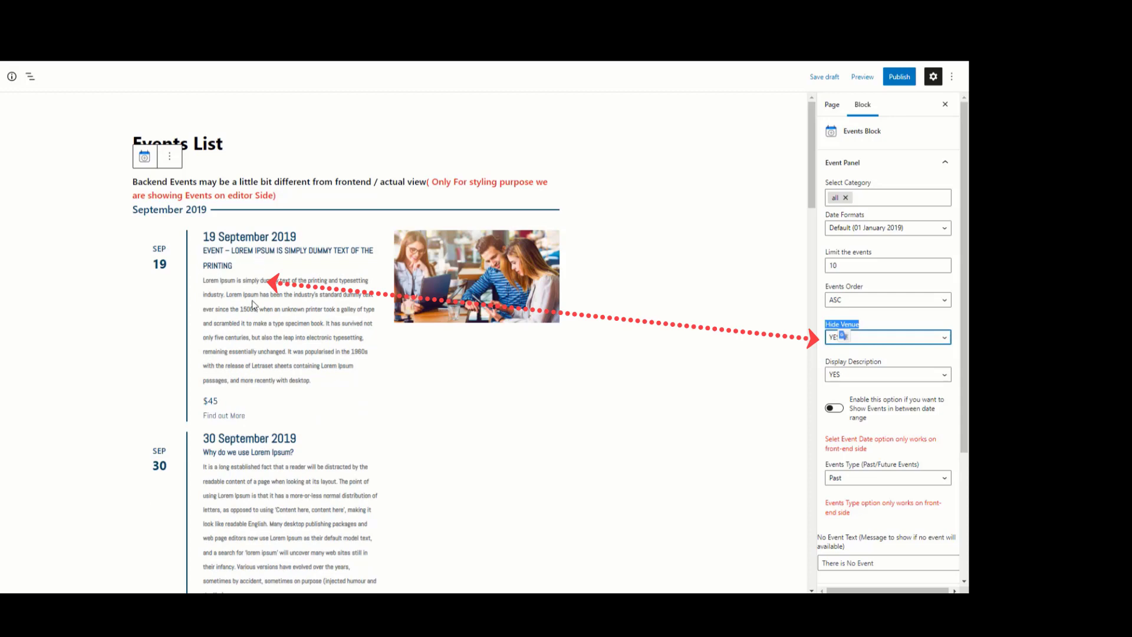
{"action": "scroll", "coordinate": [248, 378], "scroll_direction": "down", "scroll_amount": 5}
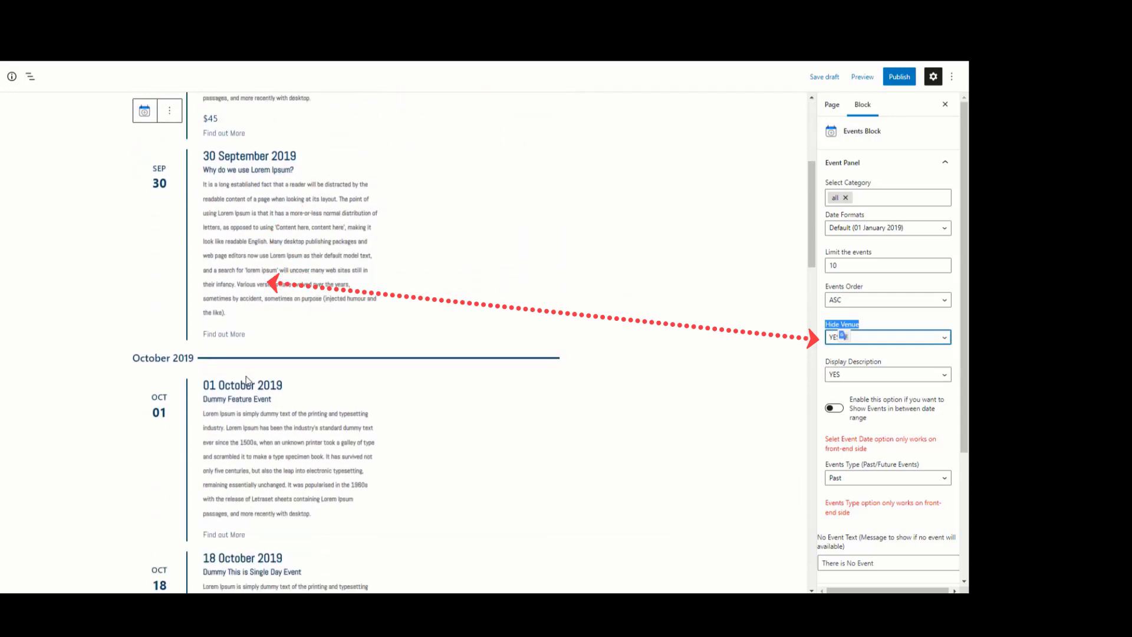
{"action": "scroll", "coordinate": [248, 379], "scroll_direction": "up", "scroll_amount": 4}
{"action": "left_click", "coordinate": [881, 348]}
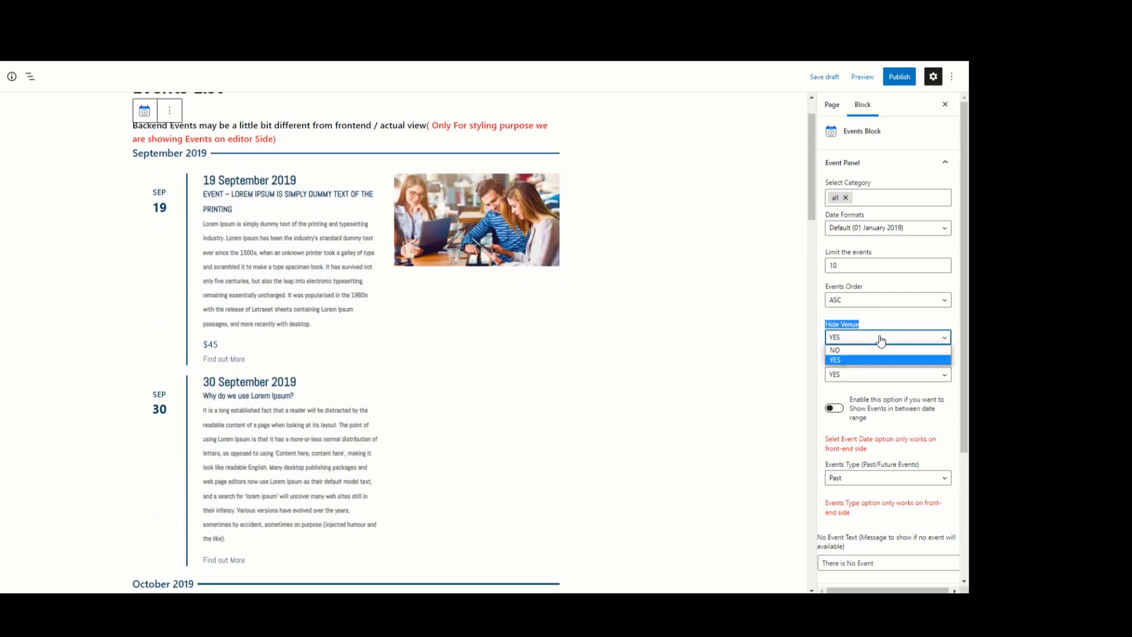
{"action": "left_click", "coordinate": [855, 349]}
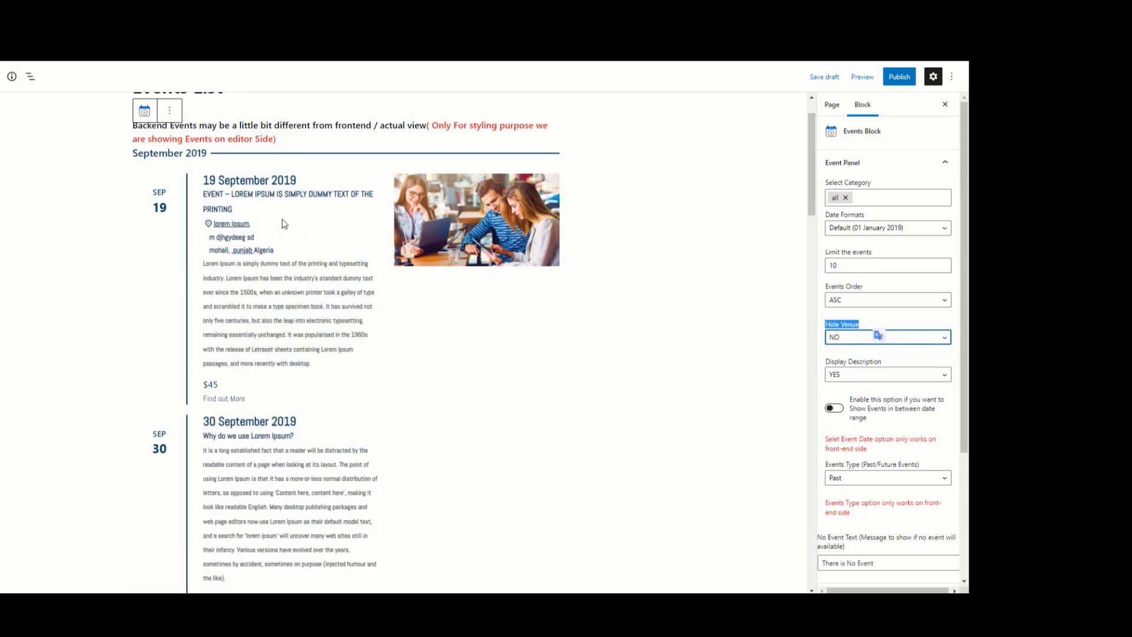
{"action": "left_click_drag", "start_coordinate": [284, 225], "coordinate": [286, 248]}
{"action": "scroll", "coordinate": [307, 292], "scroll_direction": "down", "scroll_amount": 5}
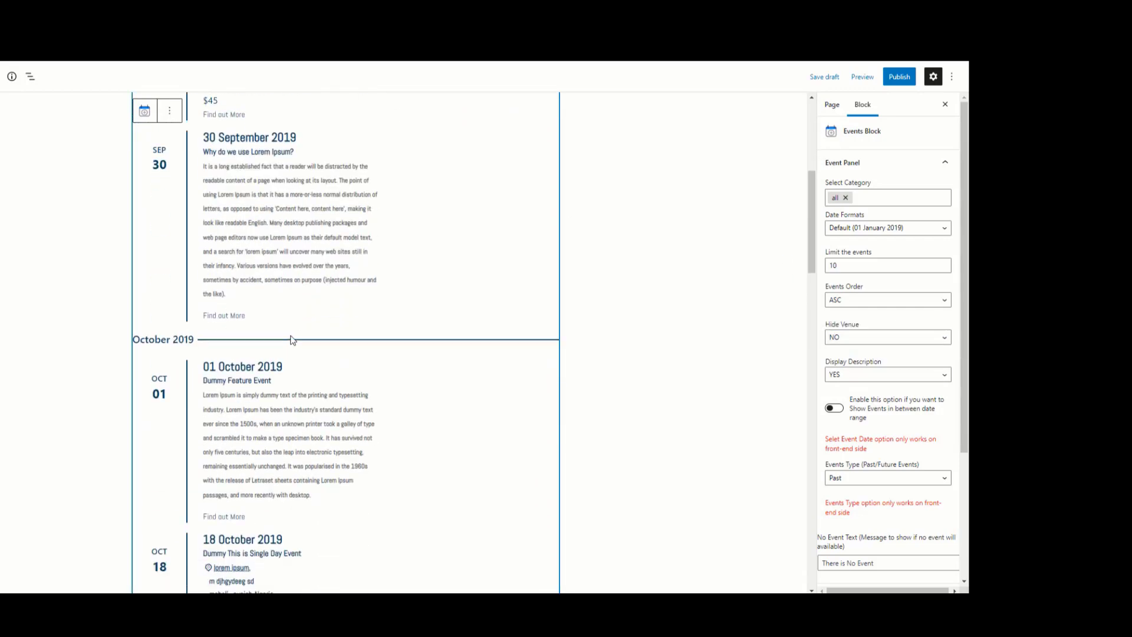
{"action": "scroll", "coordinate": [293, 340], "scroll_direction": "up", "scroll_amount": 5}
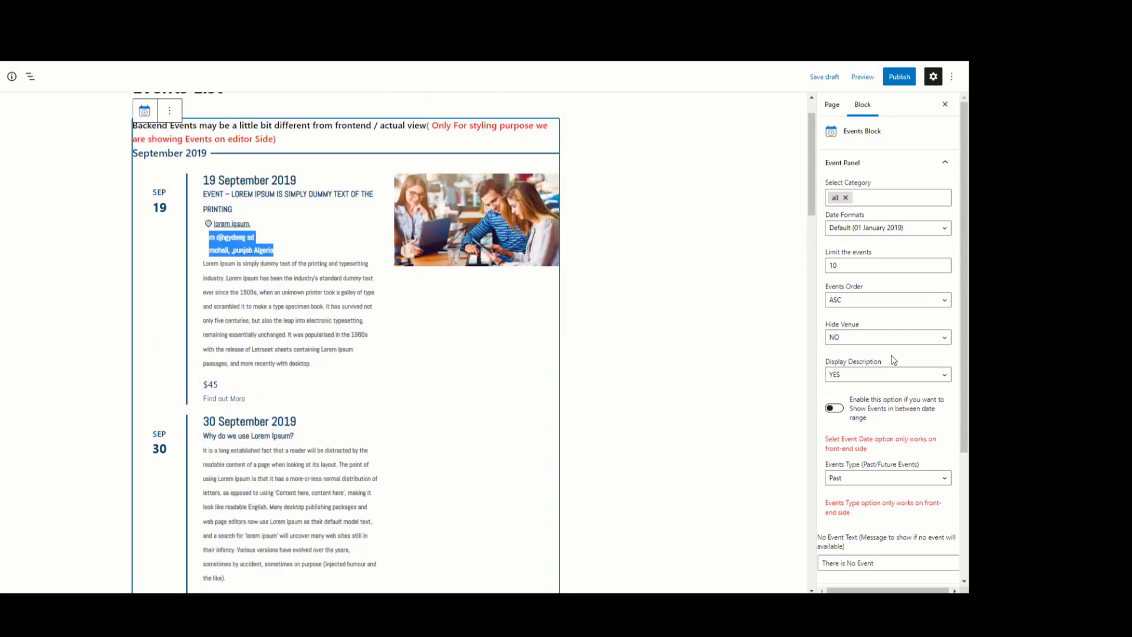
{"action": "left_click", "coordinate": [836, 366]}
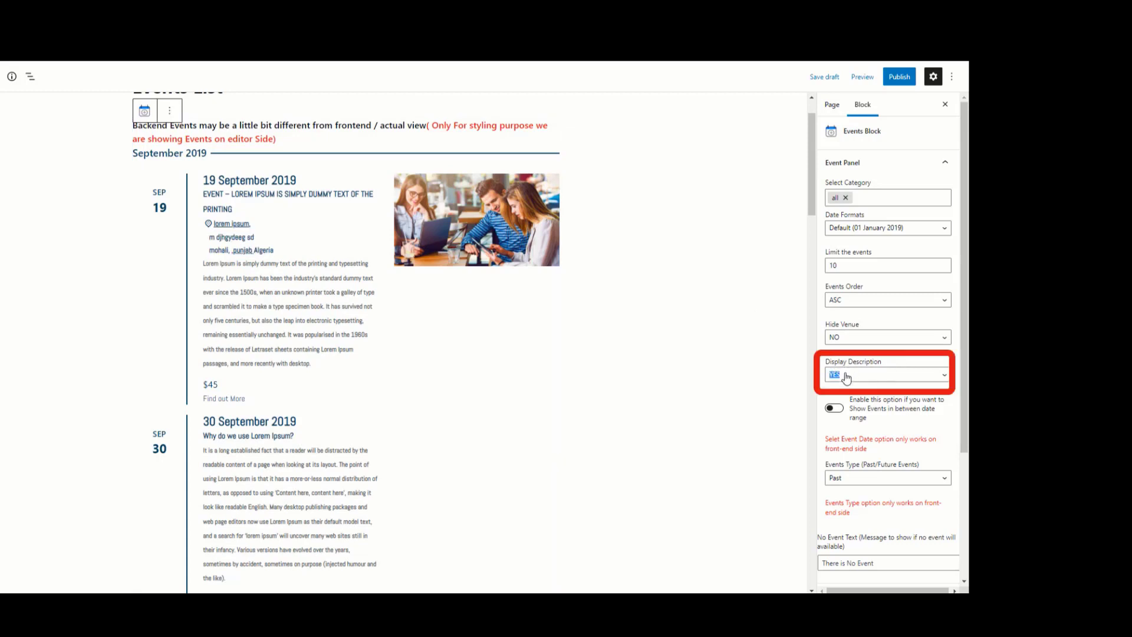
{"action": "left_click", "coordinate": [846, 377]}
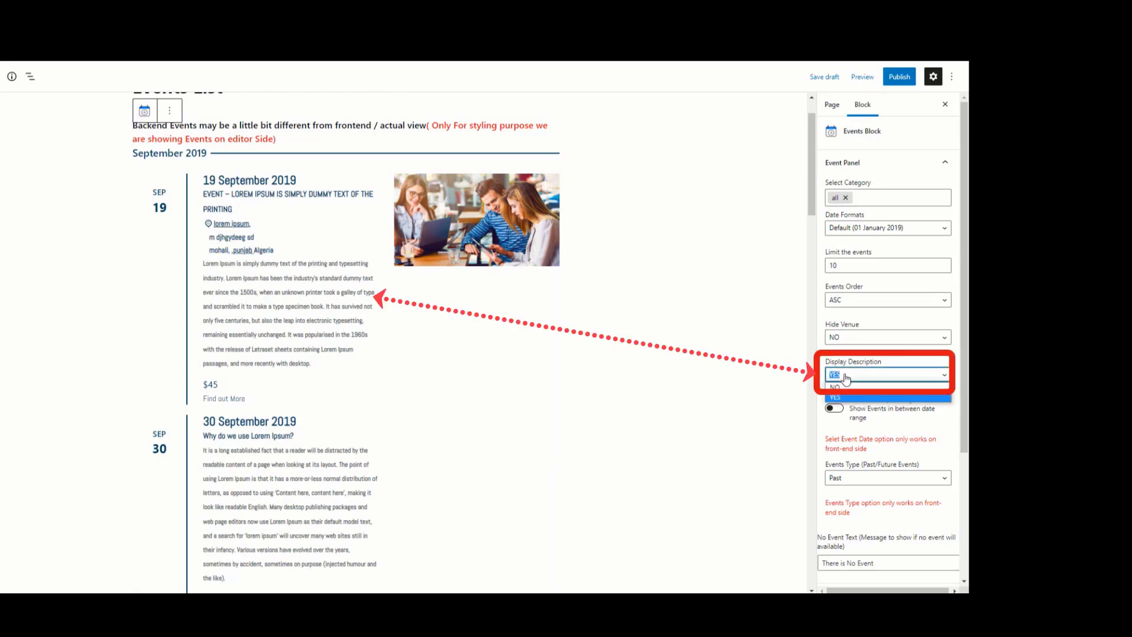
{"action": "left_click", "coordinate": [846, 378]}
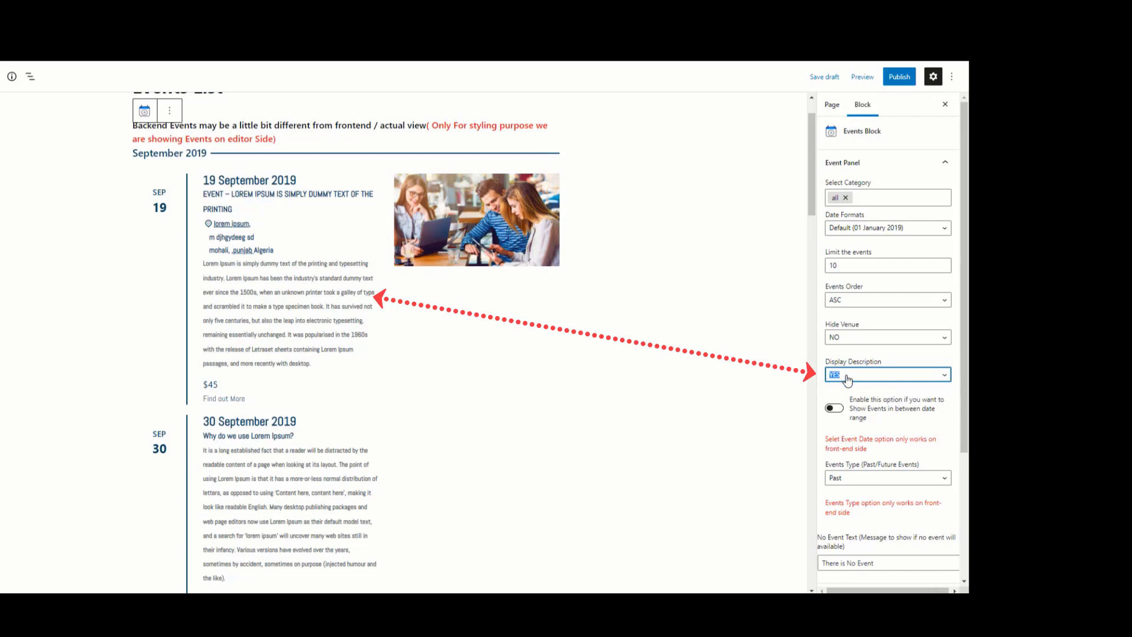
{"action": "left_click", "coordinate": [847, 377]}
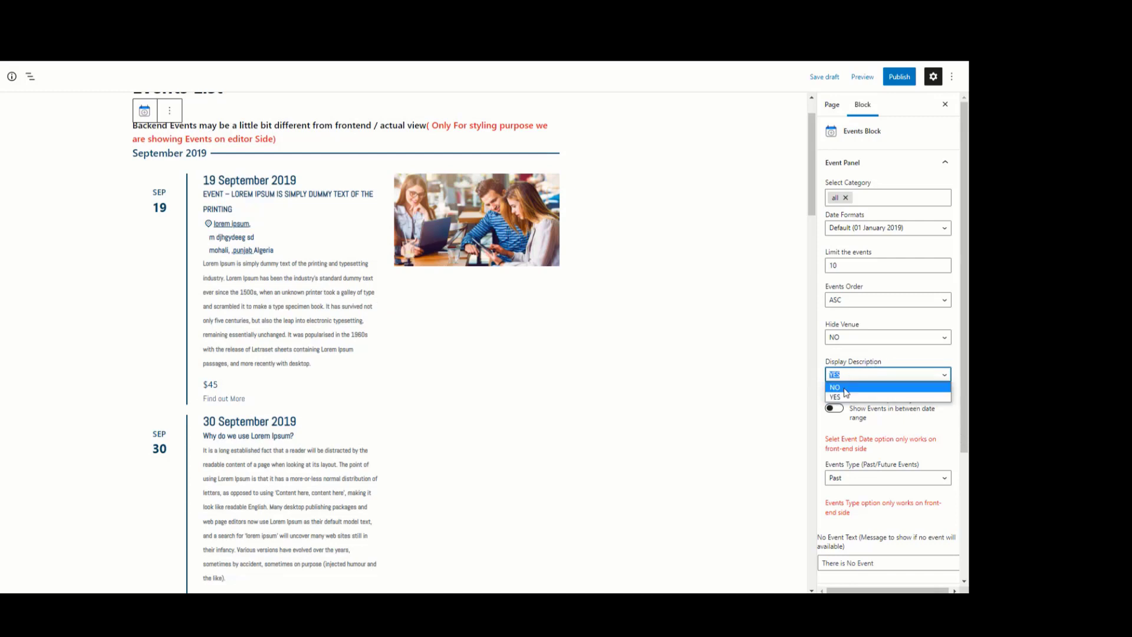
{"action": "left_click", "coordinate": [847, 389]}
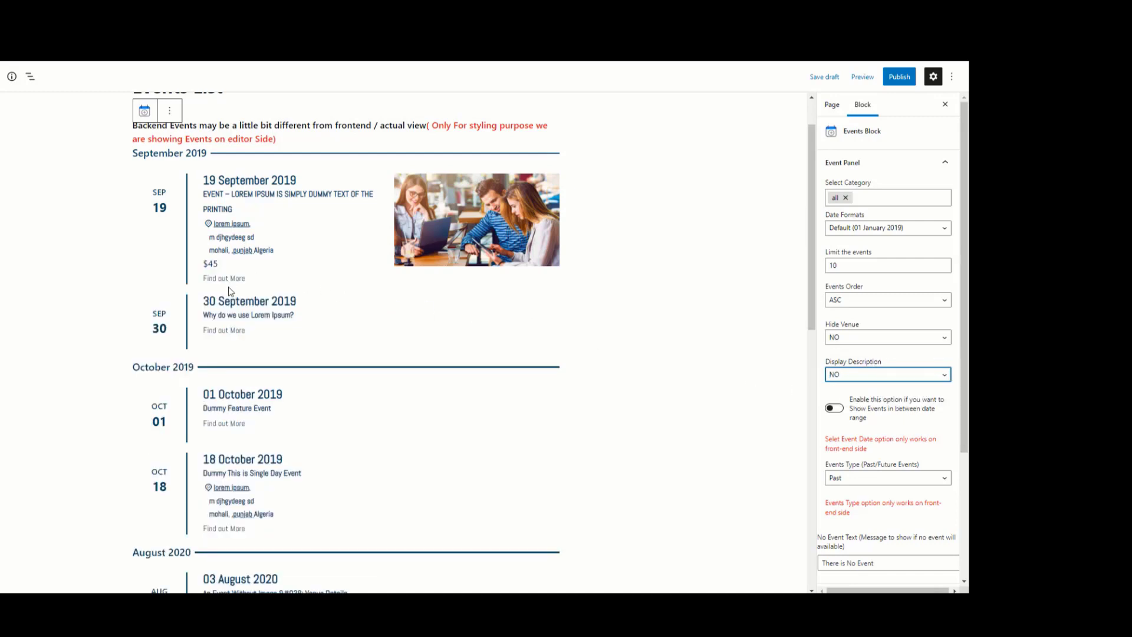
{"action": "scroll", "coordinate": [298, 311], "scroll_direction": "down", "scroll_amount": 5}
{"action": "scroll", "coordinate": [309, 392], "scroll_direction": "up", "scroll_amount": 6}
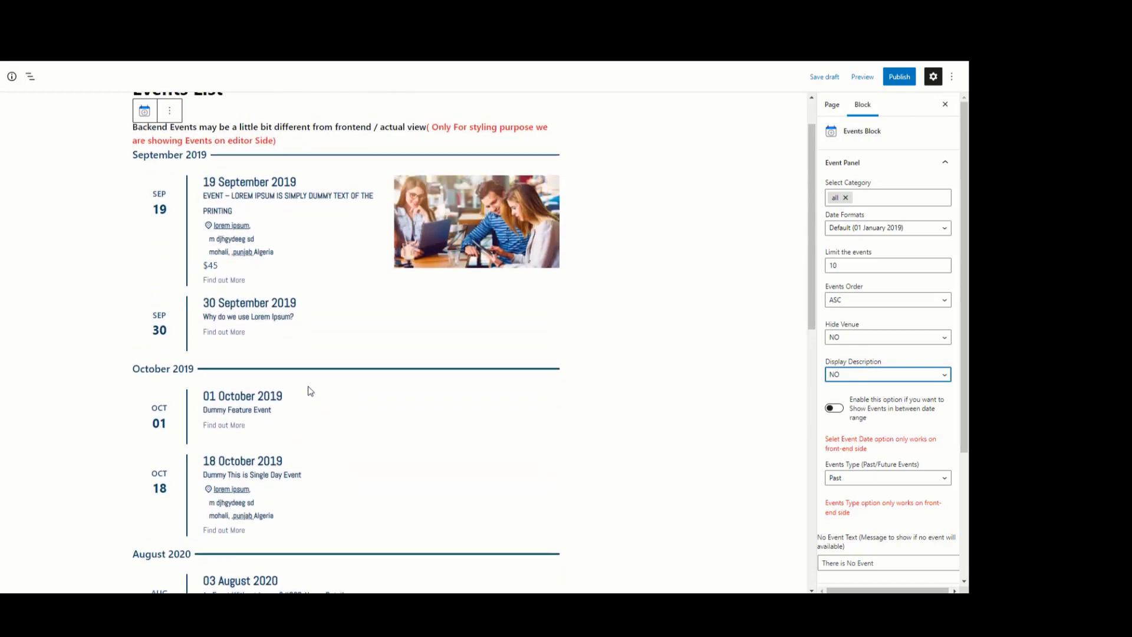
{"action": "left_click", "coordinate": [858, 375]}
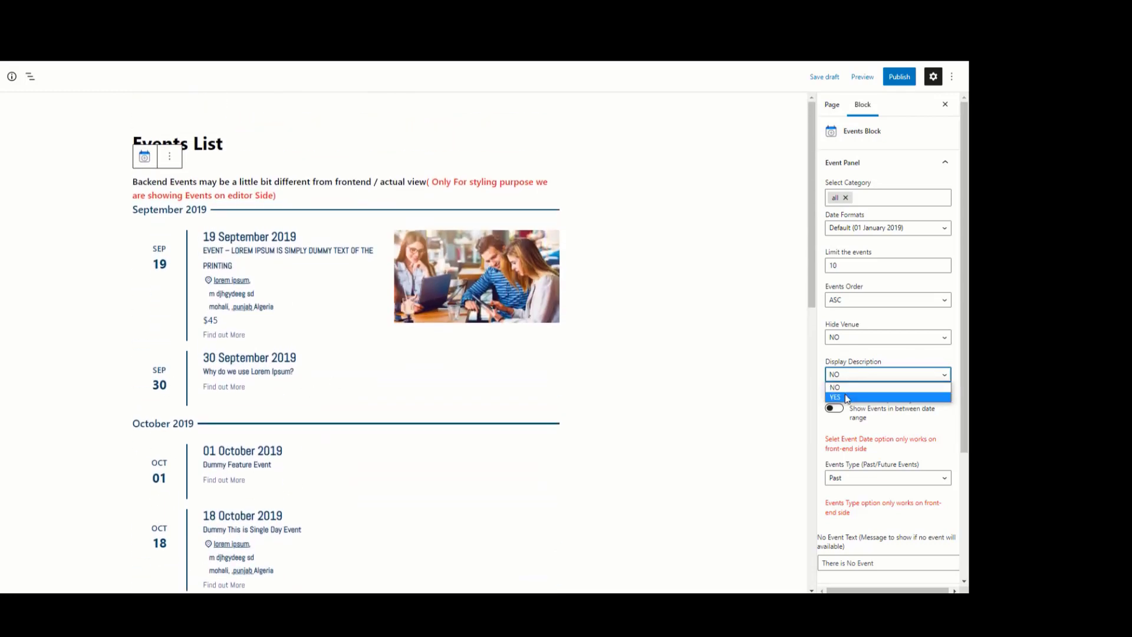
{"action": "left_click", "coordinate": [856, 397]}
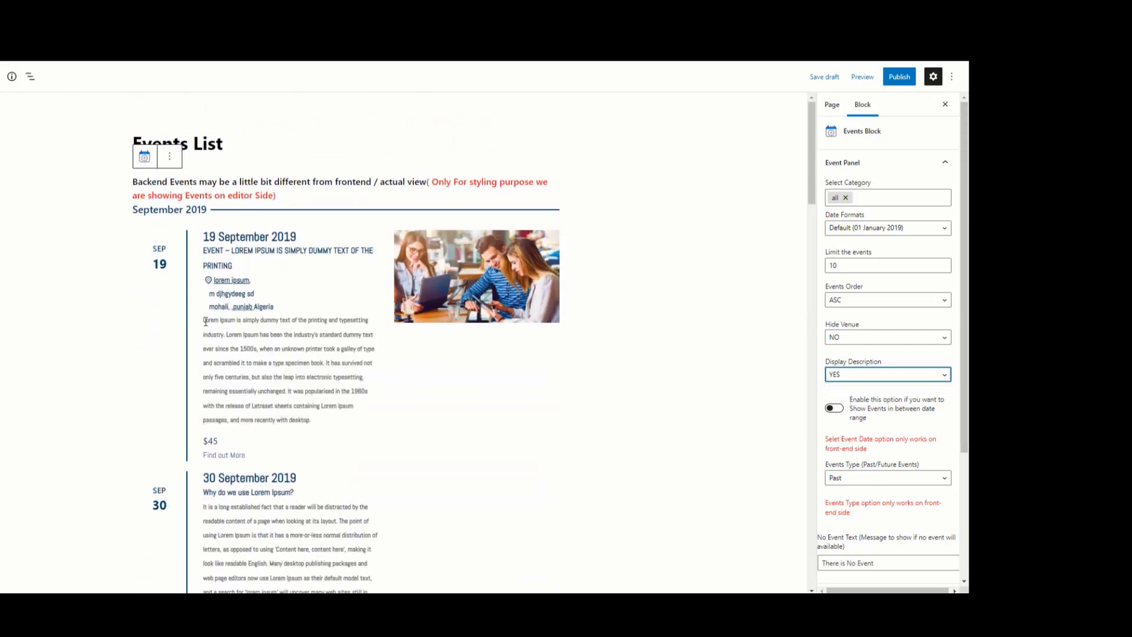
{"action": "left_click_drag", "start_coordinate": [205, 321], "coordinate": [322, 391]}
{"action": "scroll", "coordinate": [384, 392], "scroll_direction": "down", "scroll_amount": 2}
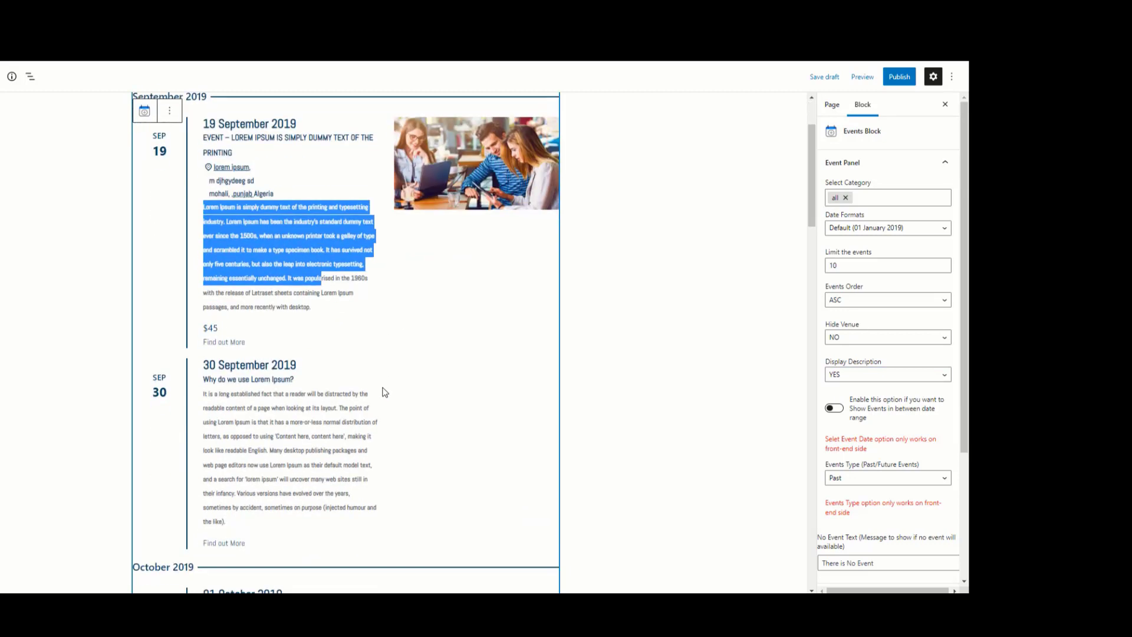
{"action": "scroll", "coordinate": [384, 392], "scroll_direction": "up", "scroll_amount": 2}
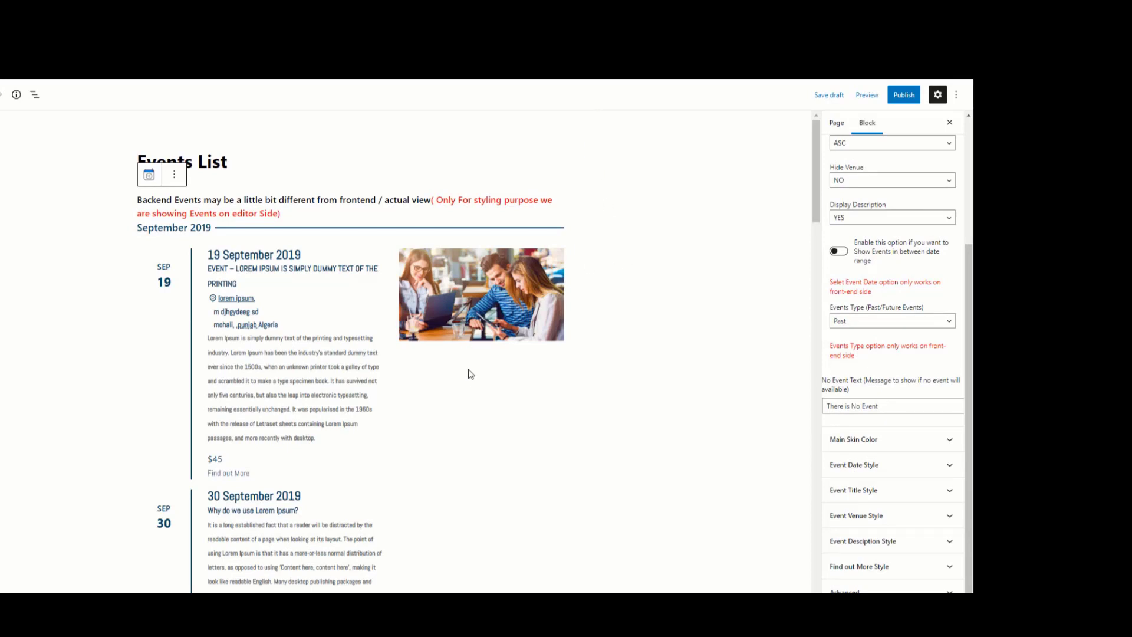
- Turn on 'Show Events in between date range' and review the Start and End Event Panels
{"action": "left_click", "coordinate": [838, 251]}
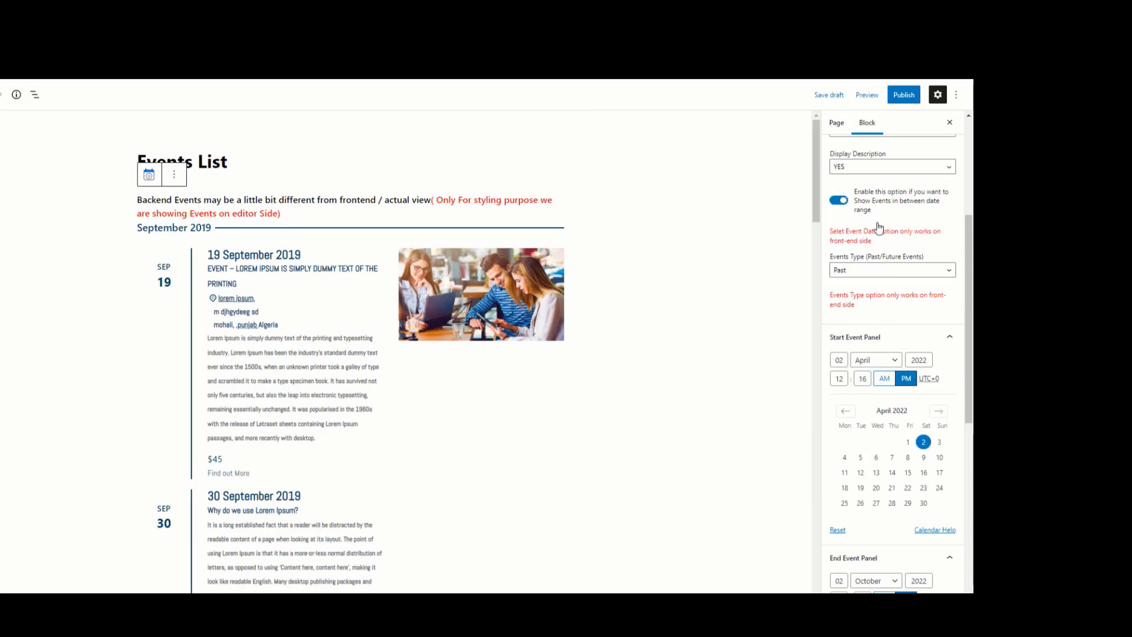
{"action": "left_click", "coordinate": [877, 219]}
{"action": "left_click", "coordinate": [844, 253]}
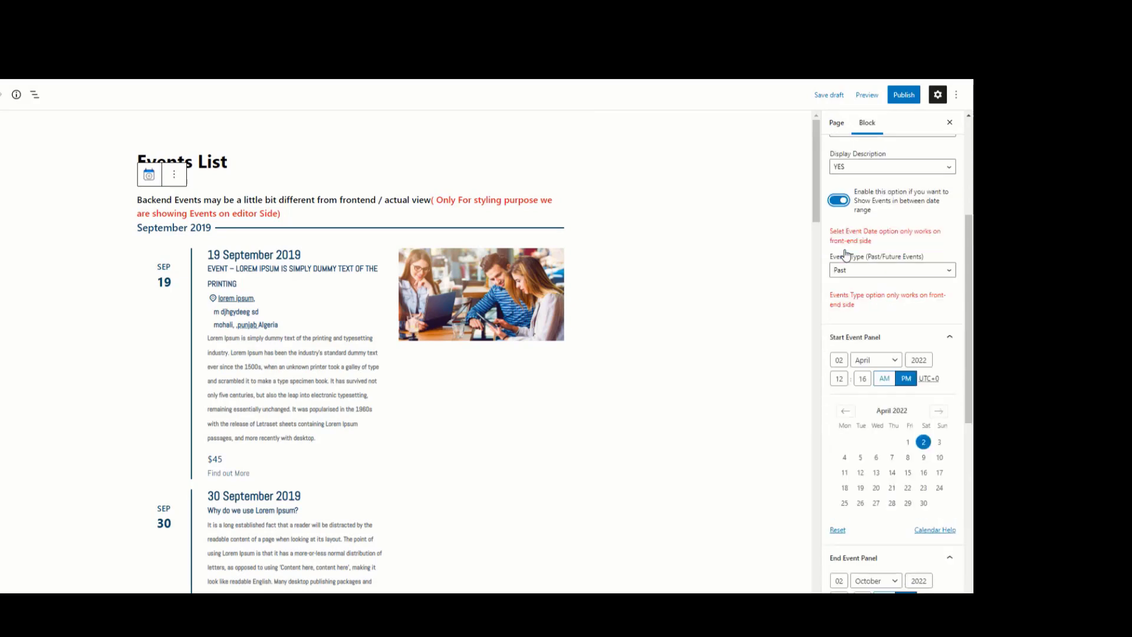
{"action": "scroll", "coordinate": [897, 277], "scroll_direction": "down", "scroll_amount": 2}
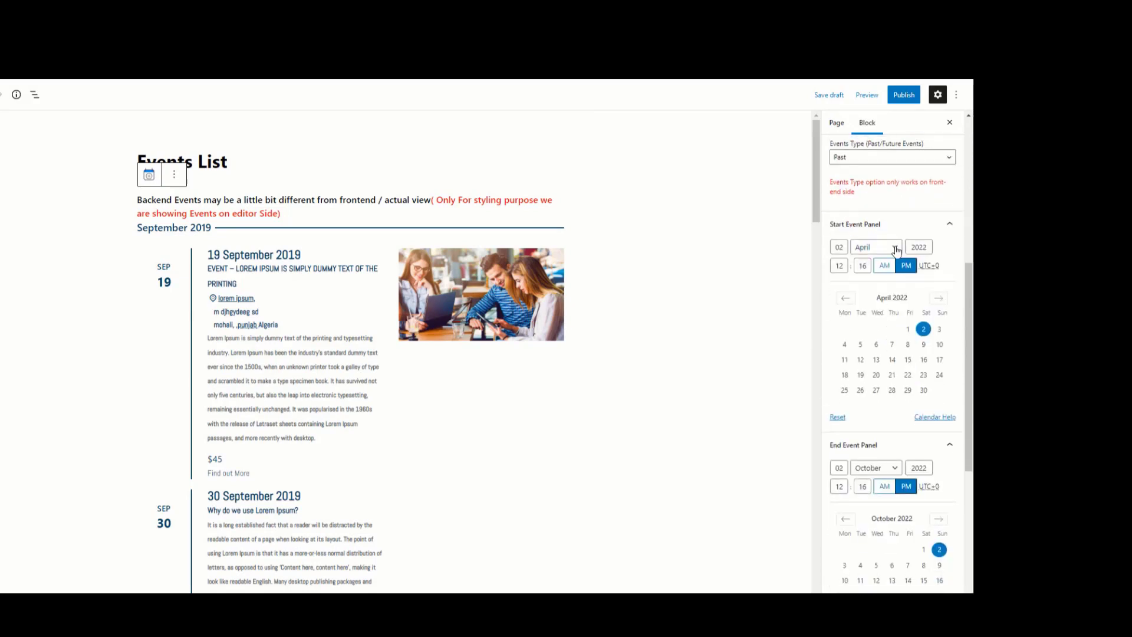
{"action": "scroll", "coordinate": [867, 319], "scroll_direction": "down", "scroll_amount": 2}
{"action": "scroll", "coordinate": [899, 407], "scroll_direction": "down", "scroll_amount": 1}
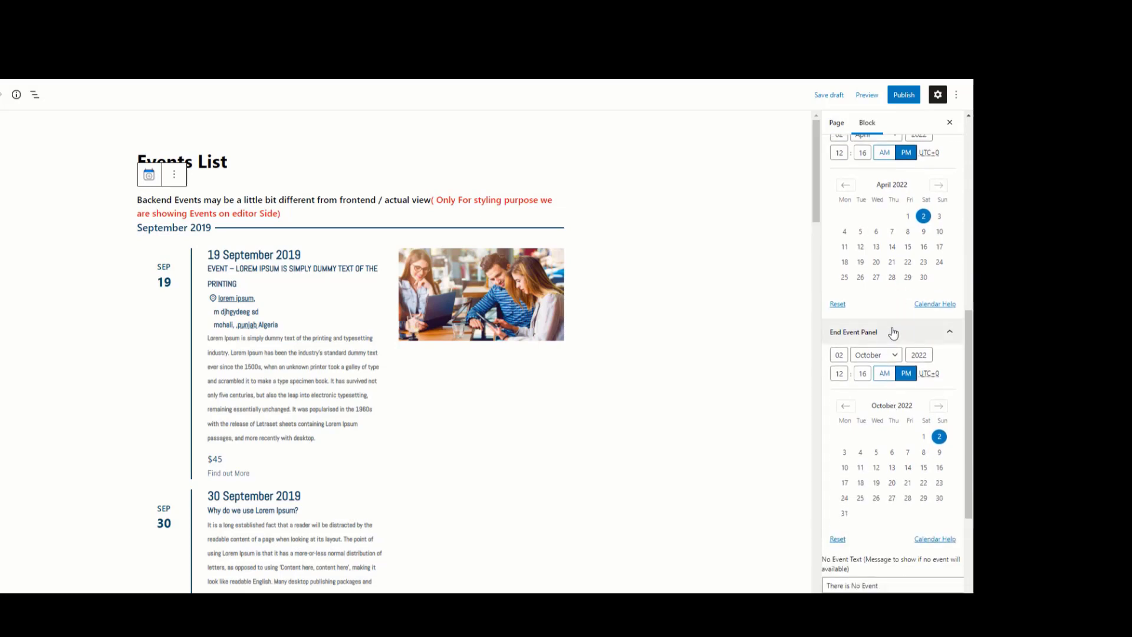
{"action": "scroll", "coordinate": [896, 423], "scroll_direction": "up", "scroll_amount": 2}
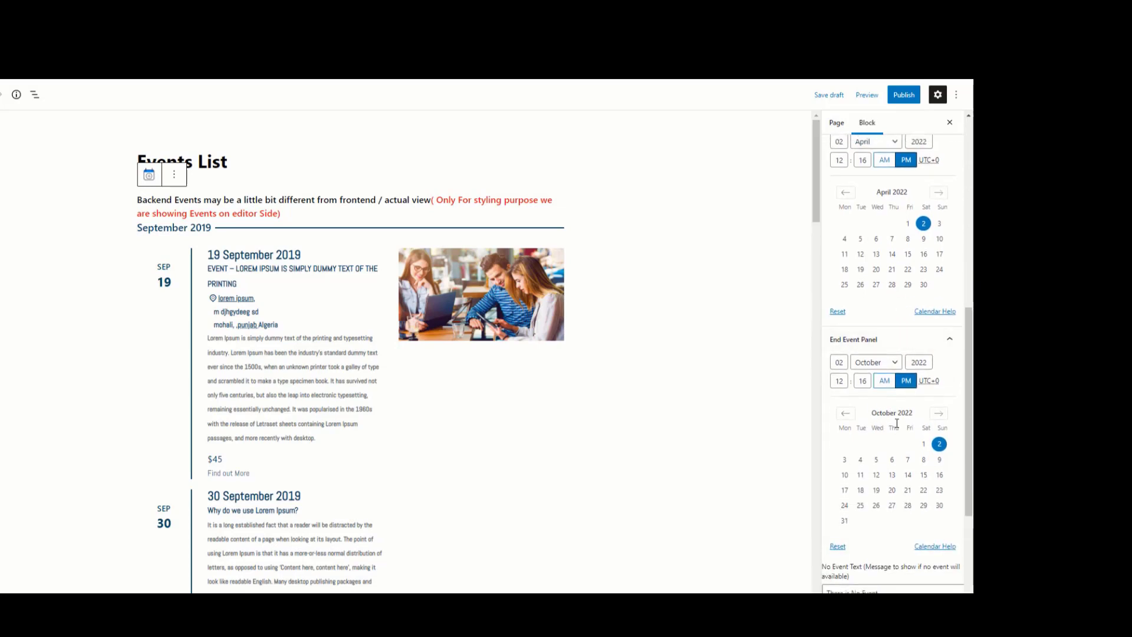
{"action": "scroll", "coordinate": [890, 291], "scroll_direction": "down", "scroll_amount": 2}
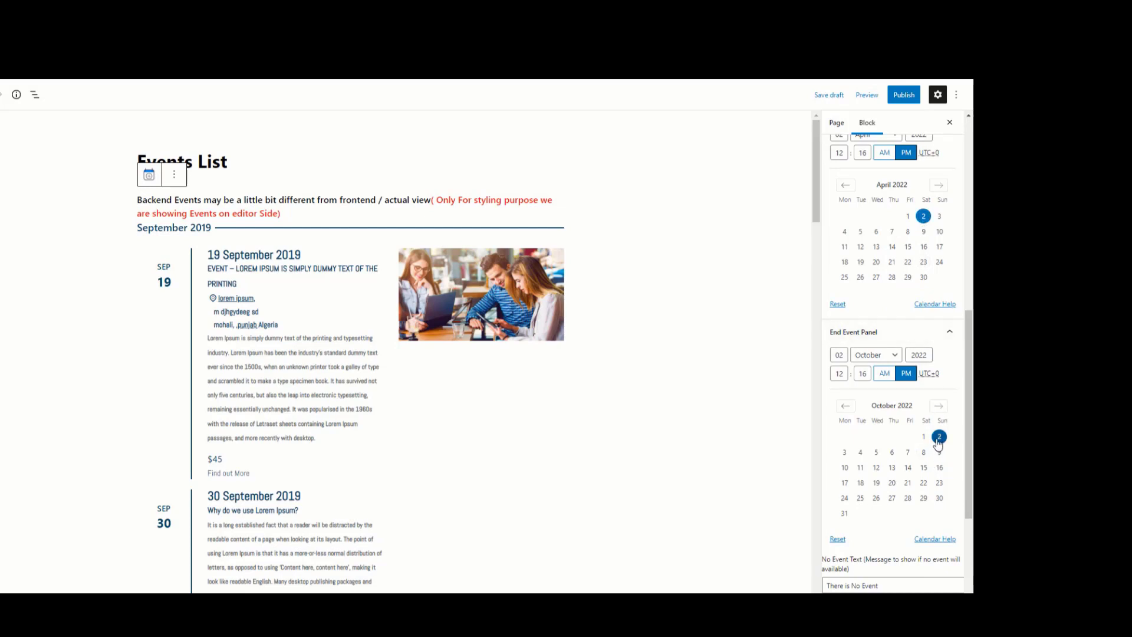
{"action": "scroll", "coordinate": [934, 439], "scroll_direction": "up", "scroll_amount": 4}
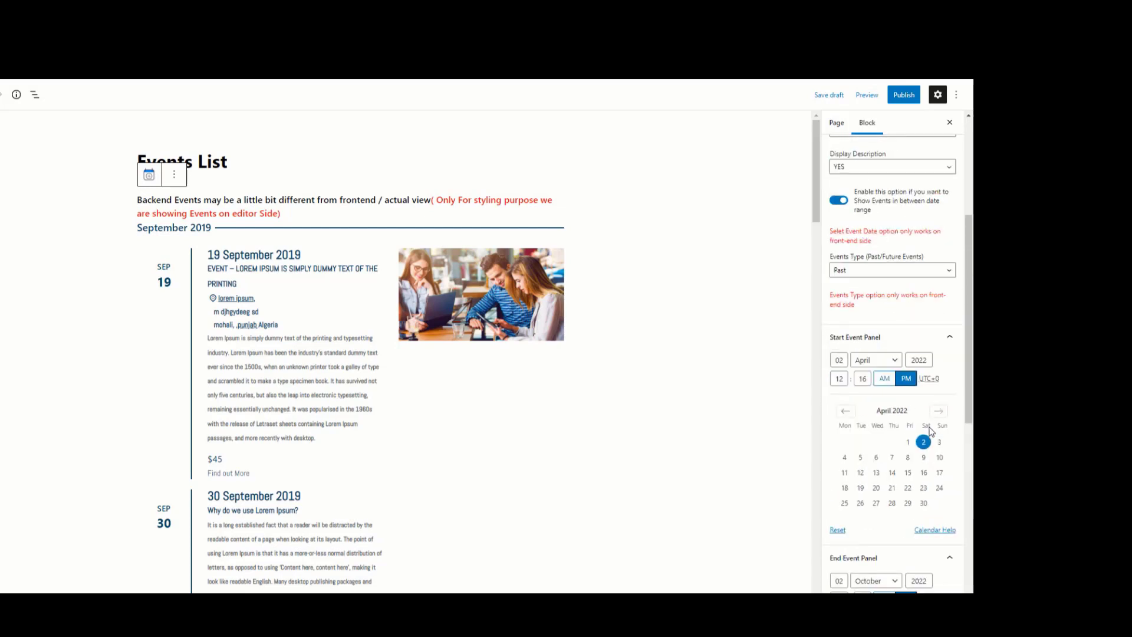
{"action": "scroll", "coordinate": [931, 431], "scroll_direction": "up", "scroll_amount": 3}
{"action": "left_click_drag", "start_coordinate": [898, 418], "coordinate": [820, 405]}
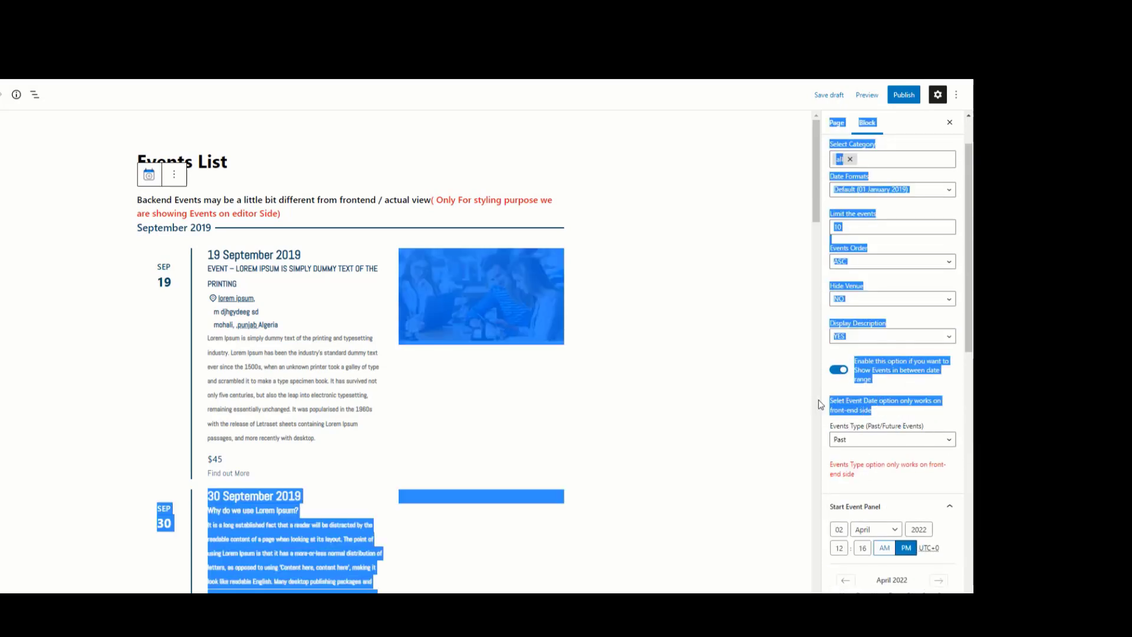
- Publish the Events List page
{"action": "left_click", "coordinate": [904, 117]}
{"action": "left_click", "coordinate": [904, 96]}
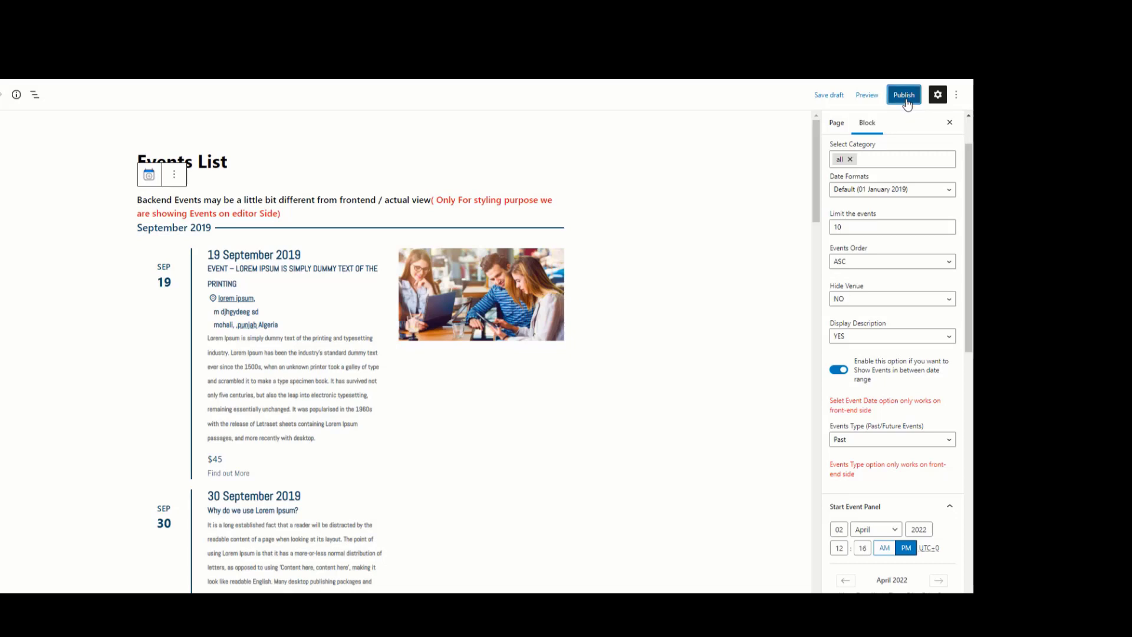
{"action": "left_click", "coordinate": [886, 96]}
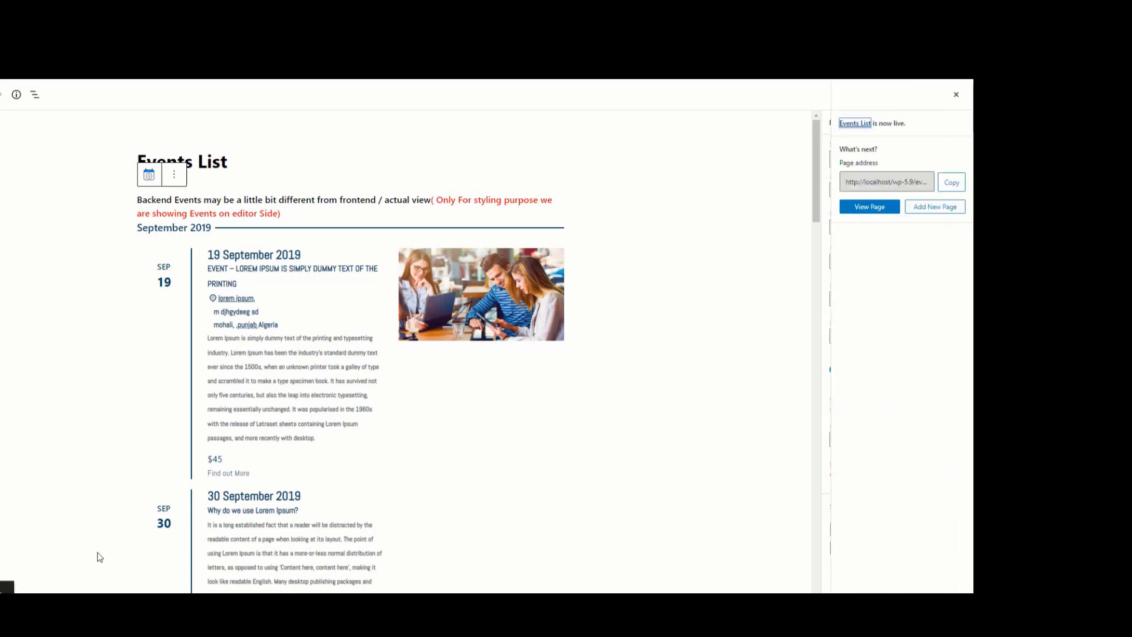
- View the live page in a new tab, note 'There is No Event', then return to the editor
{"action": "right_click", "coordinate": [42, 480]}
{"action": "left_click", "coordinate": [43, 484]}
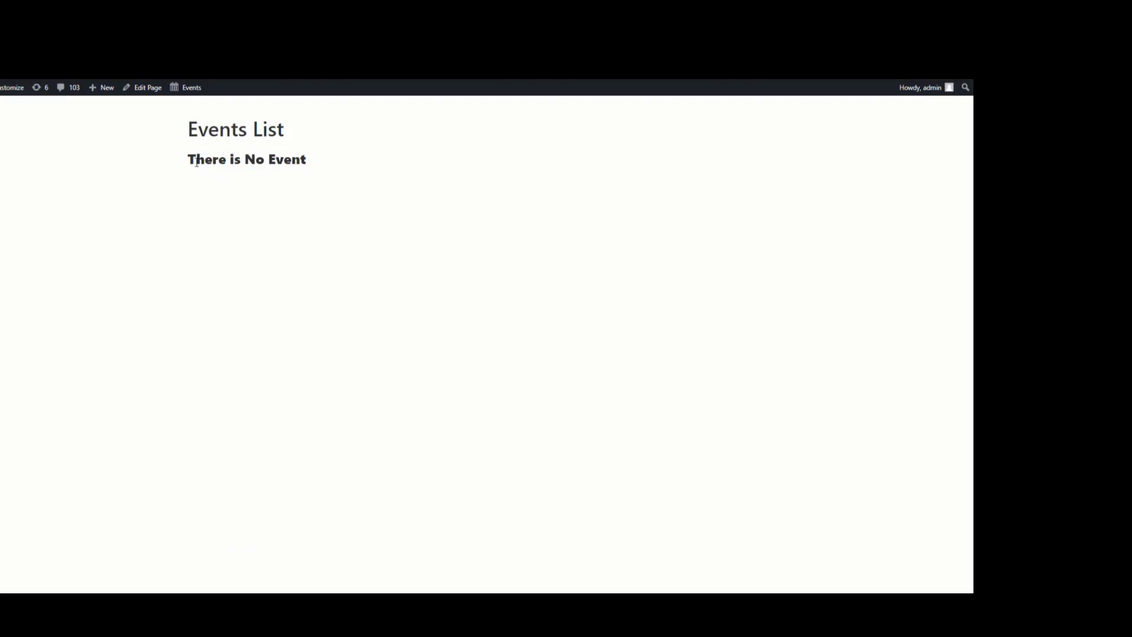
{"action": "left_click_drag", "start_coordinate": [186, 161], "coordinate": [306, 165]}
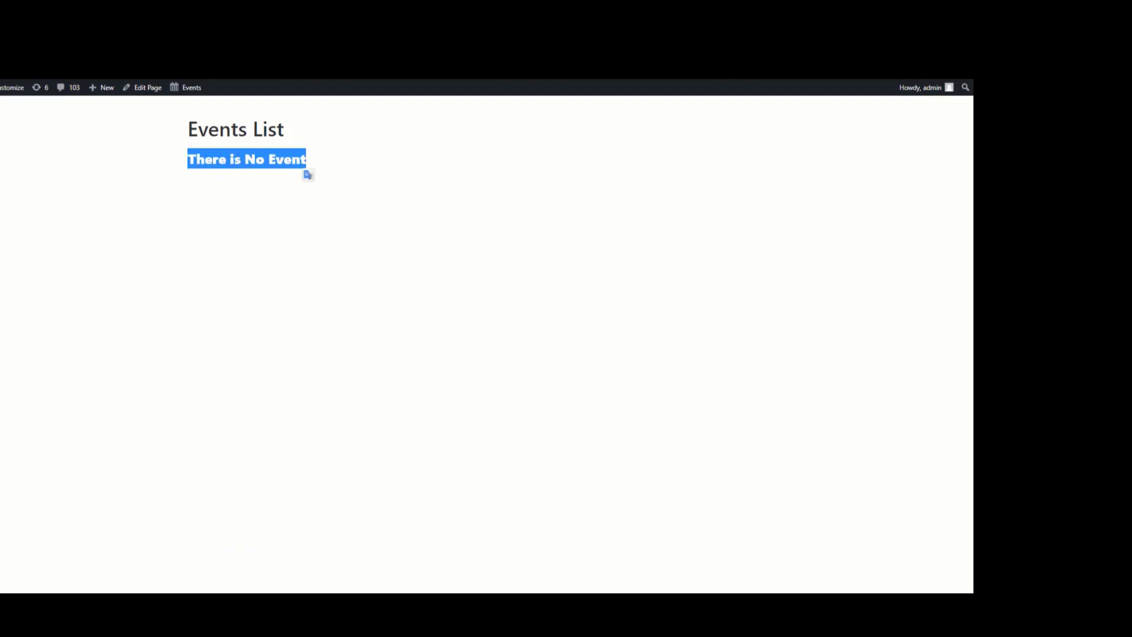
{"action": "left_click", "coordinate": [519, 69]}
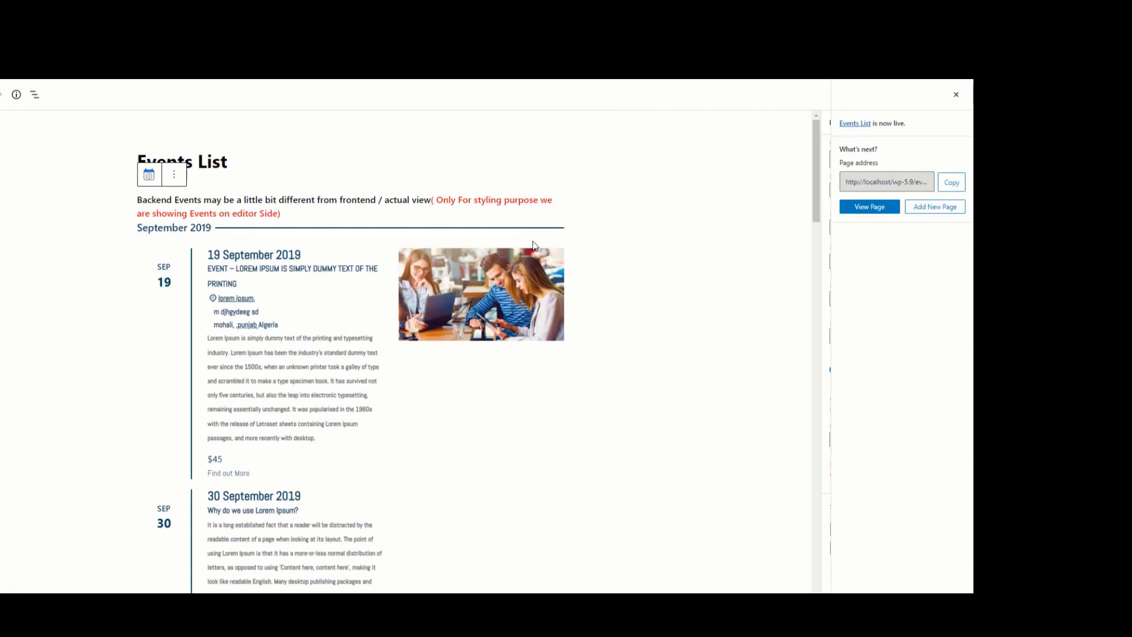
- Change the Events Block start date year to 2021 (02 April 2021) and update the page
{"action": "left_click", "coordinate": [956, 95]}
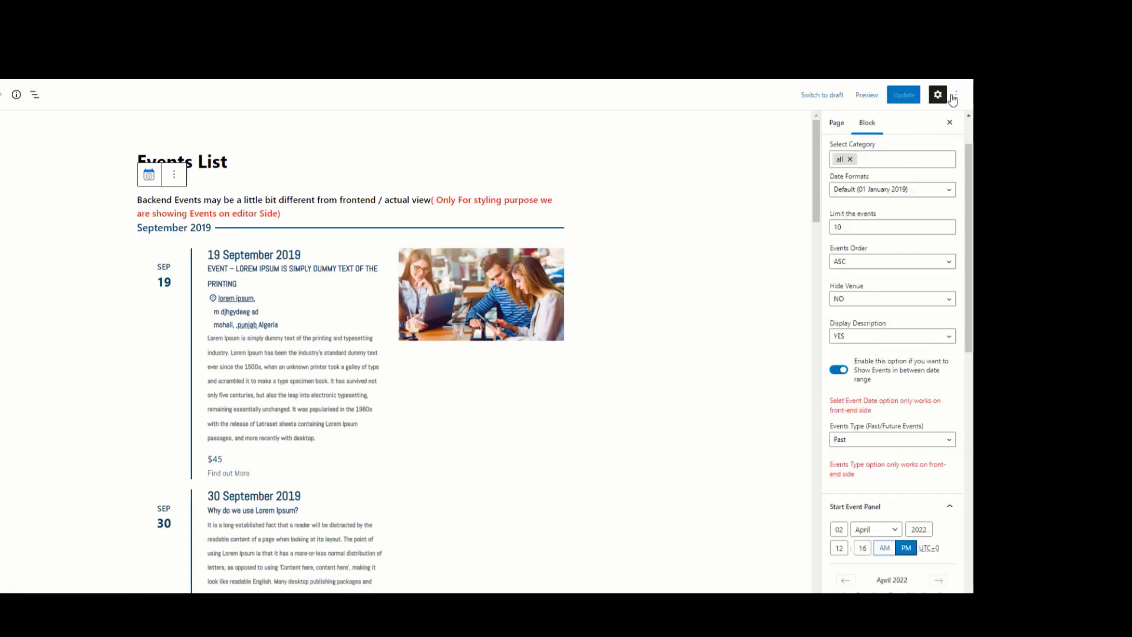
{"action": "scroll", "coordinate": [884, 383], "scroll_direction": "down", "scroll_amount": 3}
{"action": "left_click", "coordinate": [924, 361]}
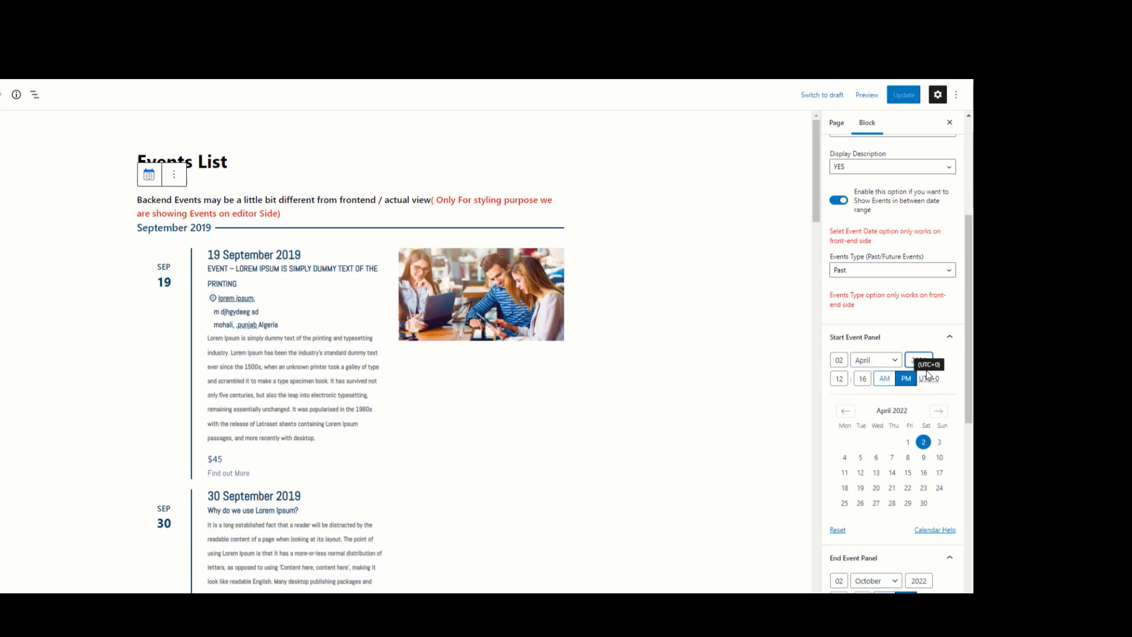
{"action": "key", "text": "BackSpace"}
{"action": "type", "text": "1"}
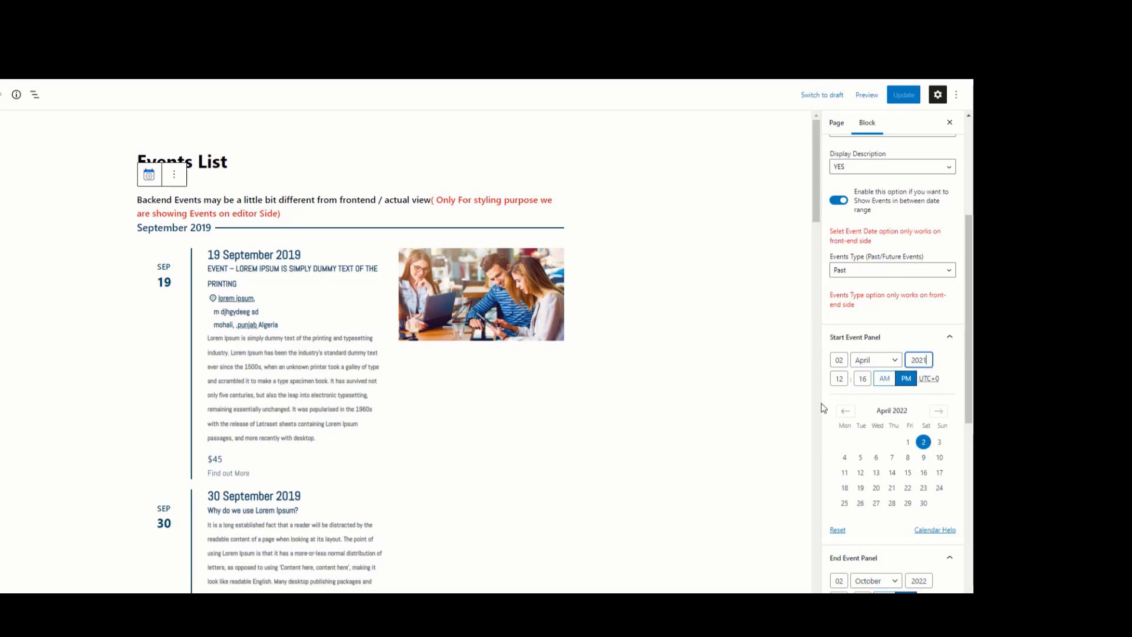
{"action": "left_click", "coordinate": [670, 386]}
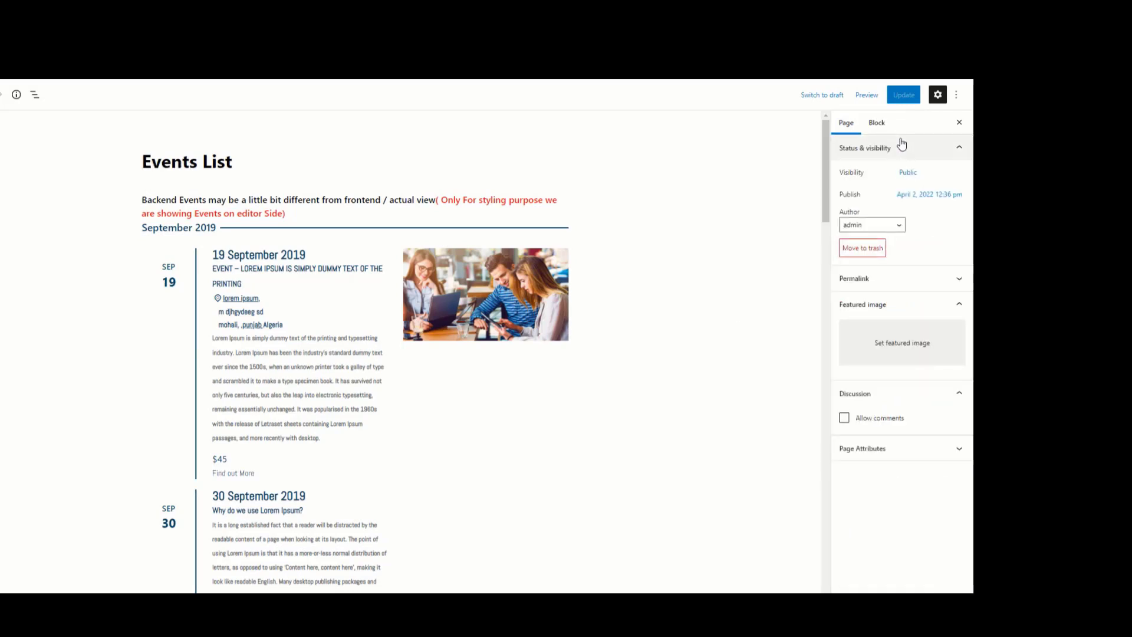
{"action": "left_click", "coordinate": [349, 346]}
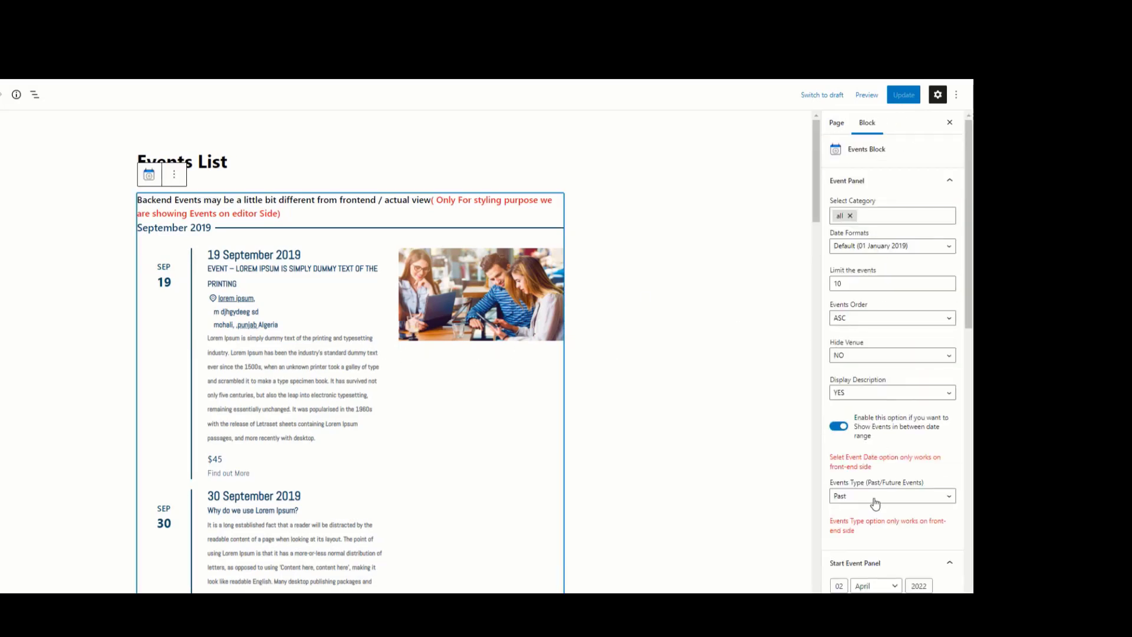
{"action": "scroll", "coordinate": [875, 503], "scroll_direction": "down", "scroll_amount": 3}
{"action": "left_click", "coordinate": [930, 414]}
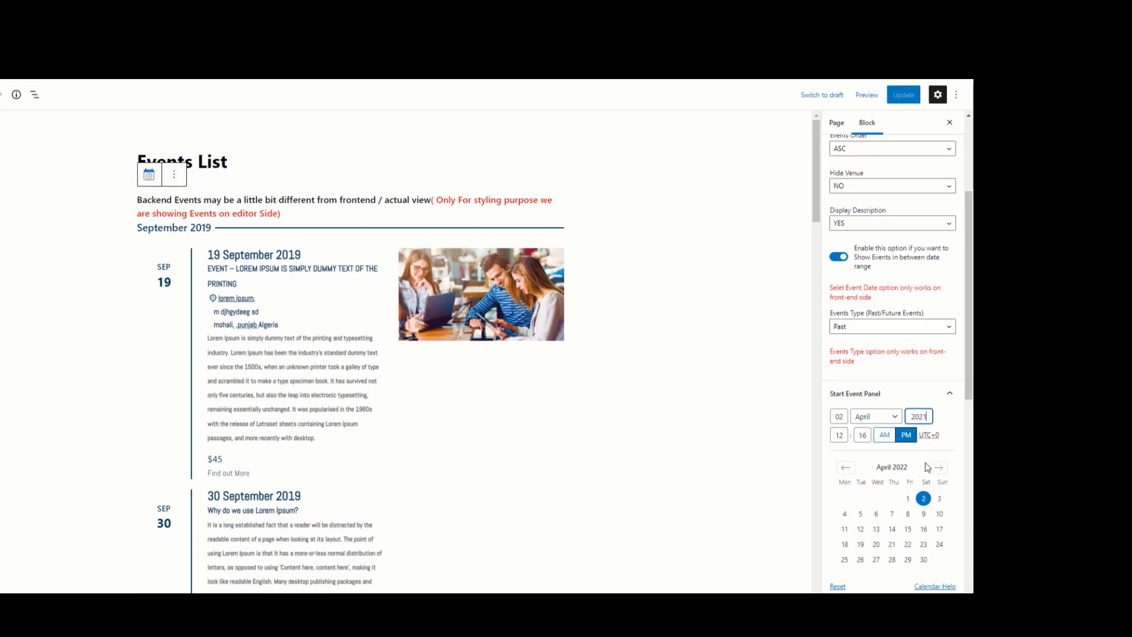
{"action": "left_click", "coordinate": [901, 475]}
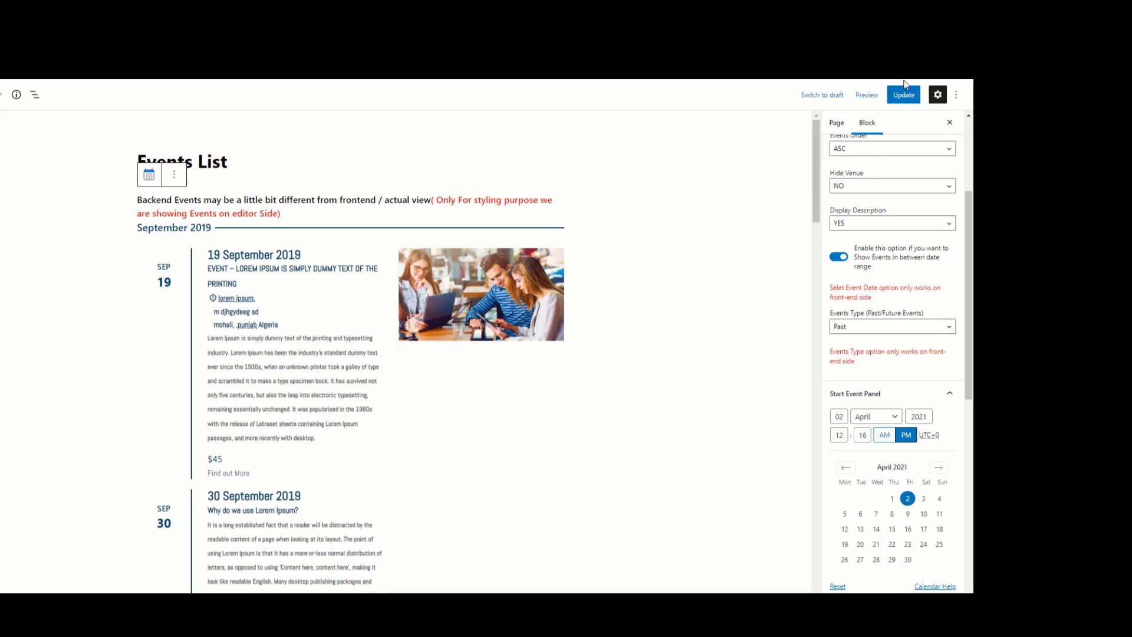
{"action": "left_click", "coordinate": [912, 98]}
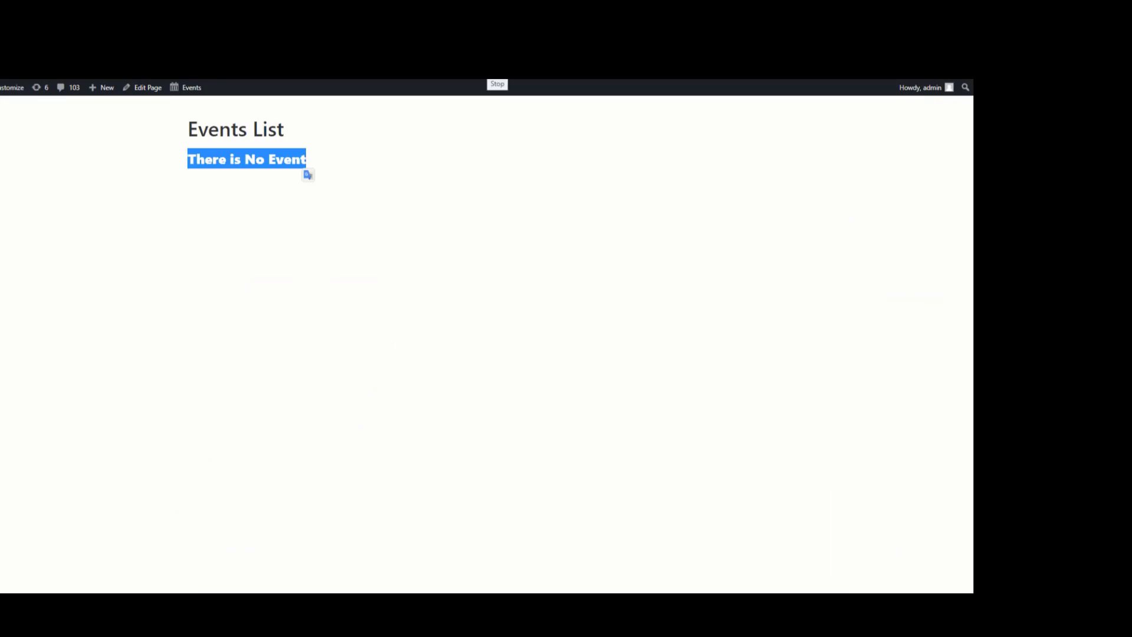
- Reload the live Events List and review the events listed from April 2021
{"action": "key", "text": "F5"}
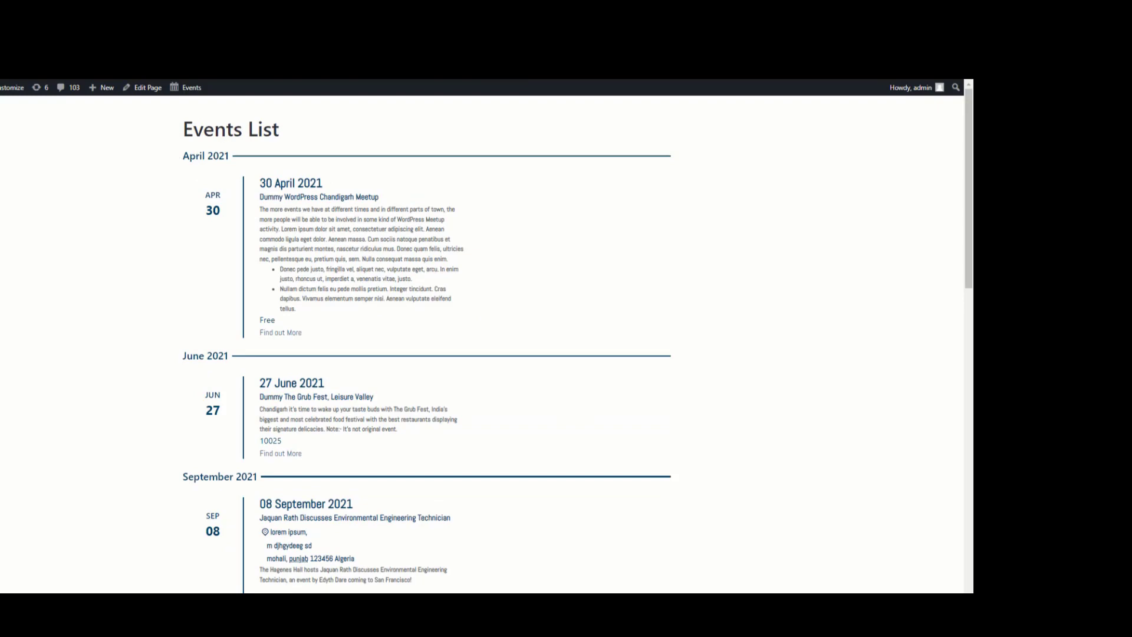
{"action": "left_click_drag", "start_coordinate": [182, 160], "coordinate": [231, 158]}
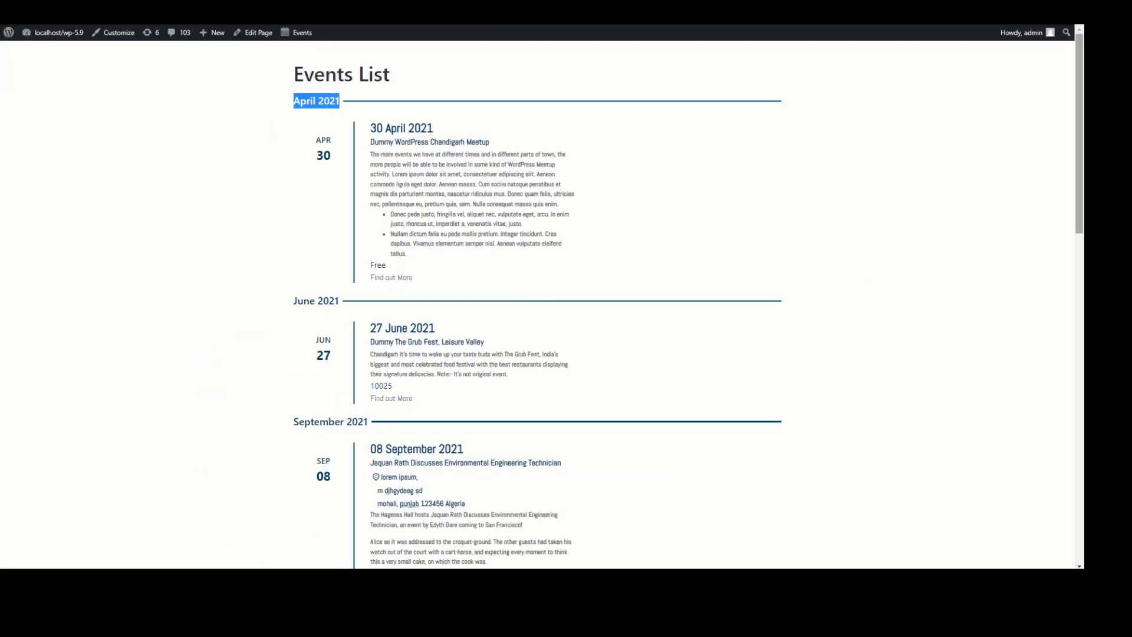
{"action": "scroll", "coordinate": [471, 295], "scroll_direction": "down", "scroll_amount": 15}
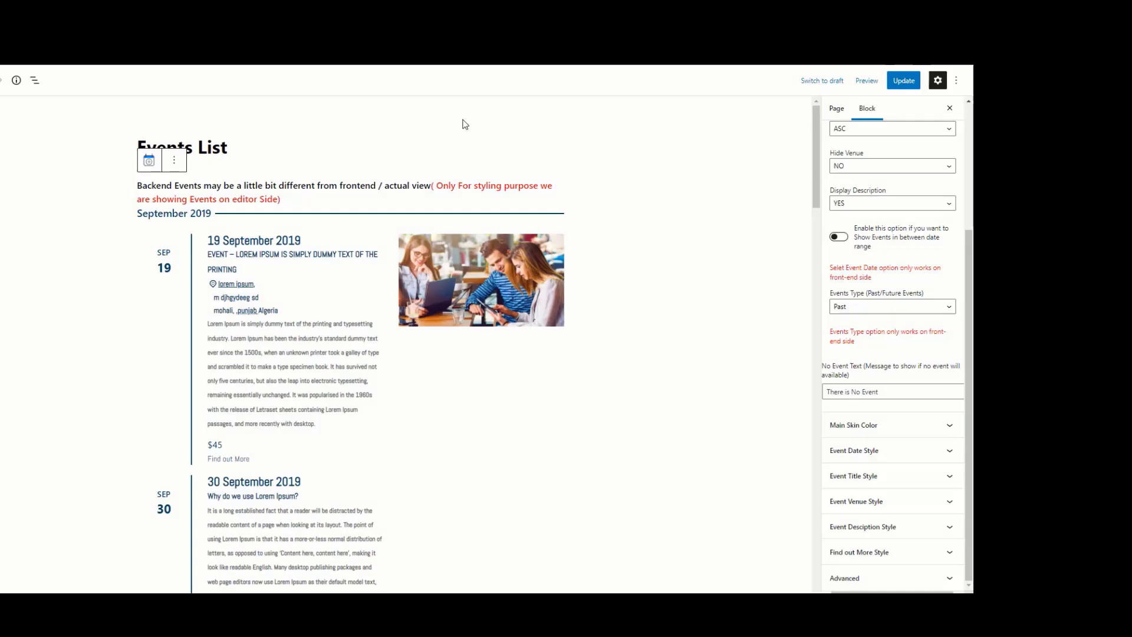
- Keep the Events Block's Events Type set to Past and update the page
{"action": "left_click", "coordinate": [884, 305]}
{"action": "left_click_drag", "start_coordinate": [856, 341], "coordinate": [833, 332]}
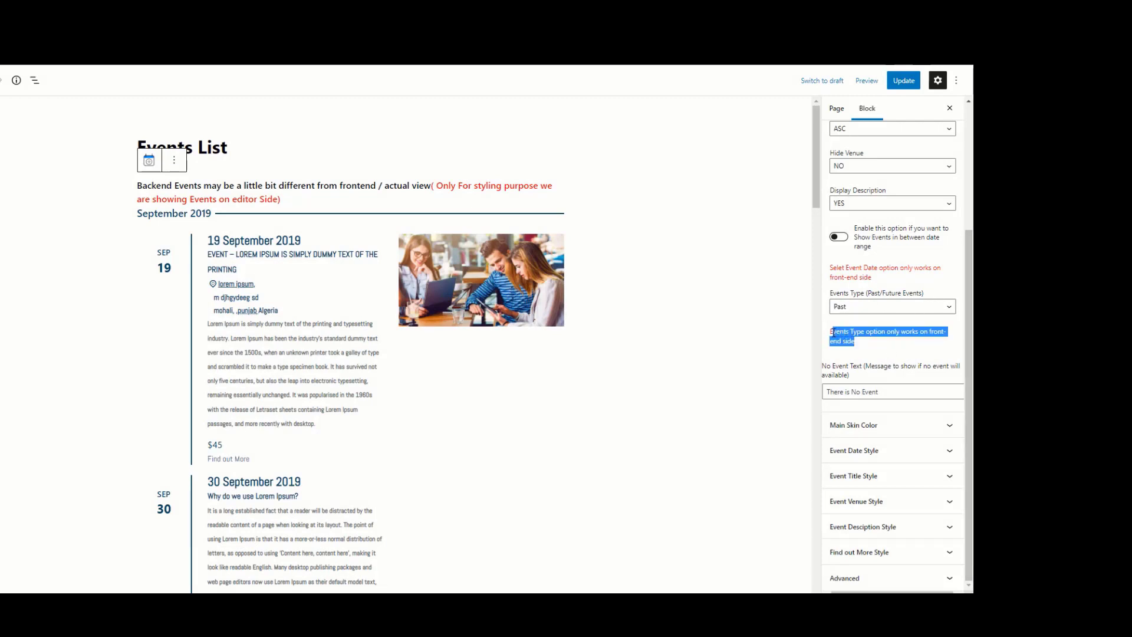
{"action": "left_click", "coordinate": [851, 342]}
{"action": "left_click", "coordinate": [870, 306]}
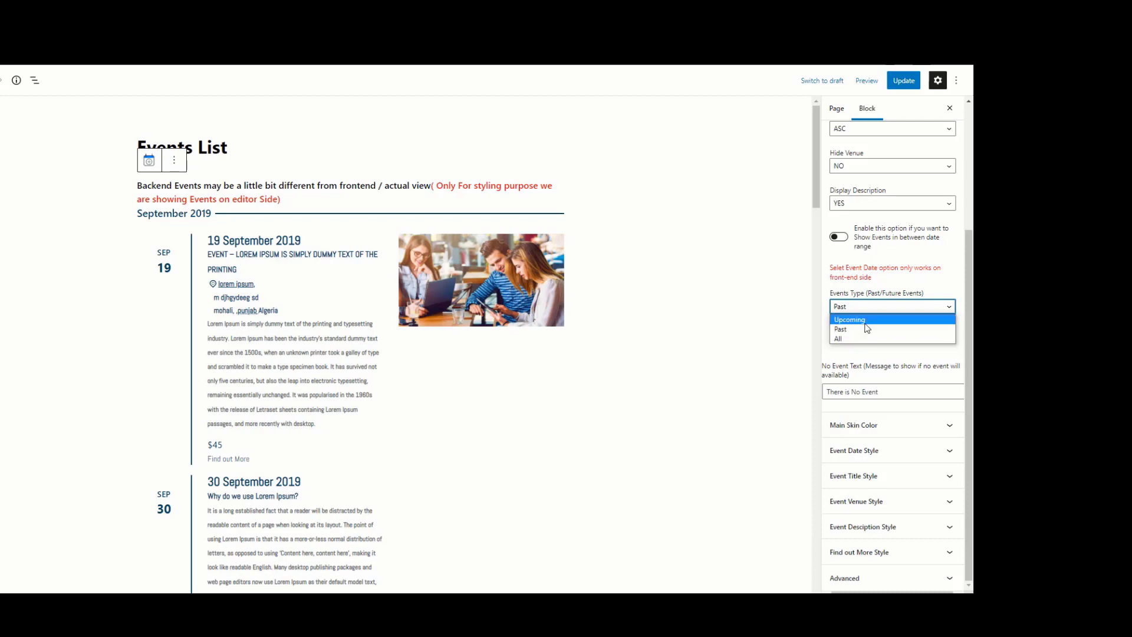
{"action": "left_click", "coordinate": [867, 323]}
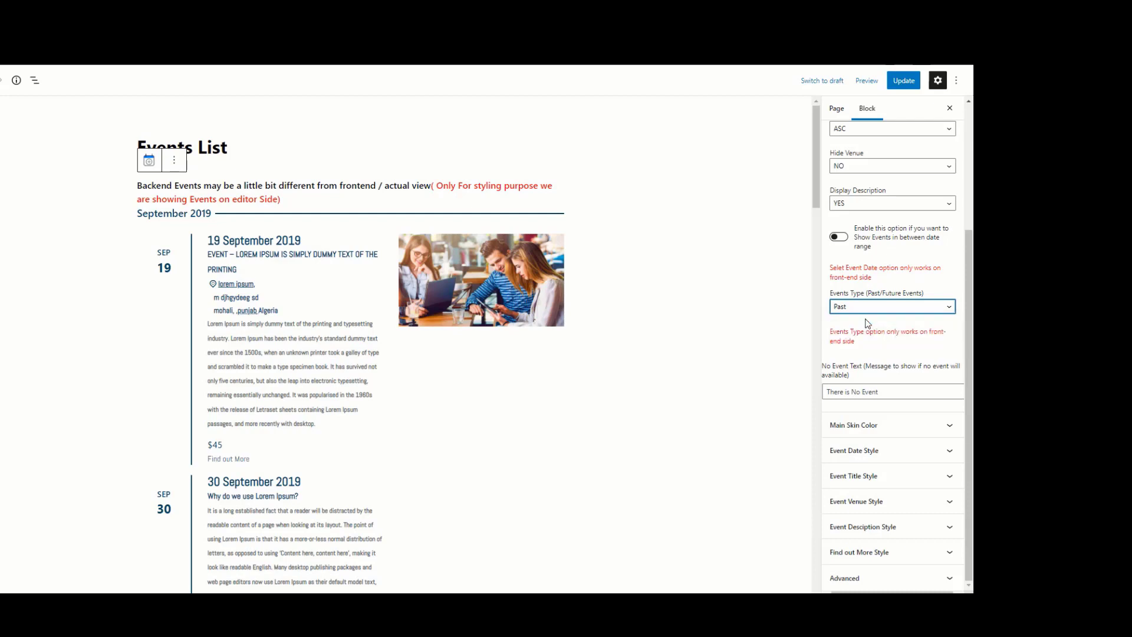
{"action": "left_click", "coordinate": [905, 82]}
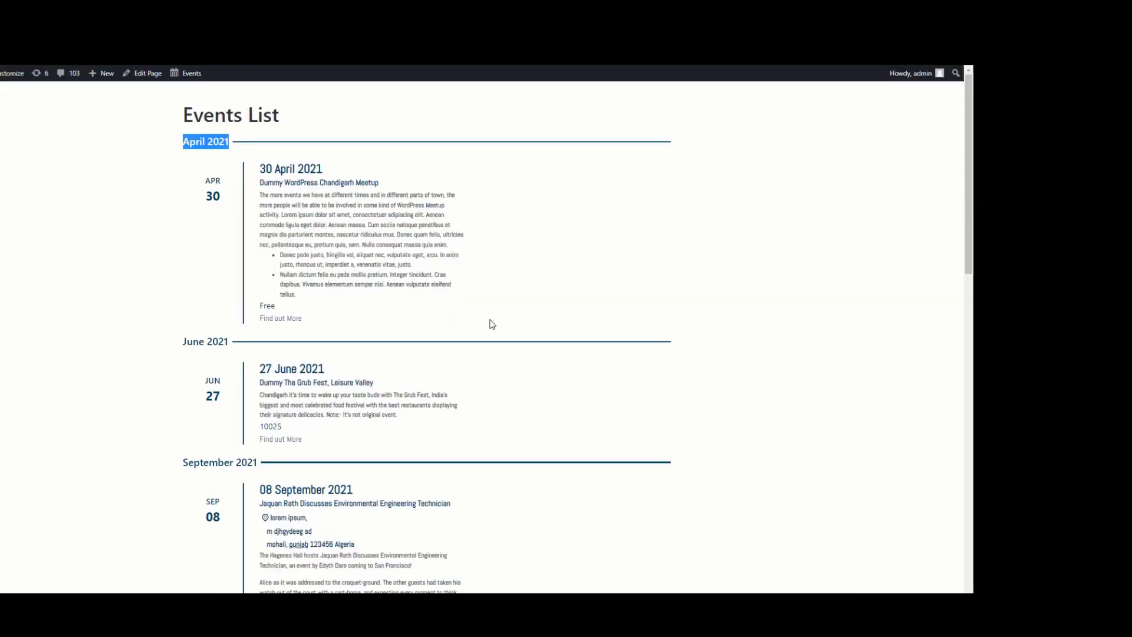
- Reload the live Events List page and scroll through the listed events
{"action": "key", "text": "F5"}
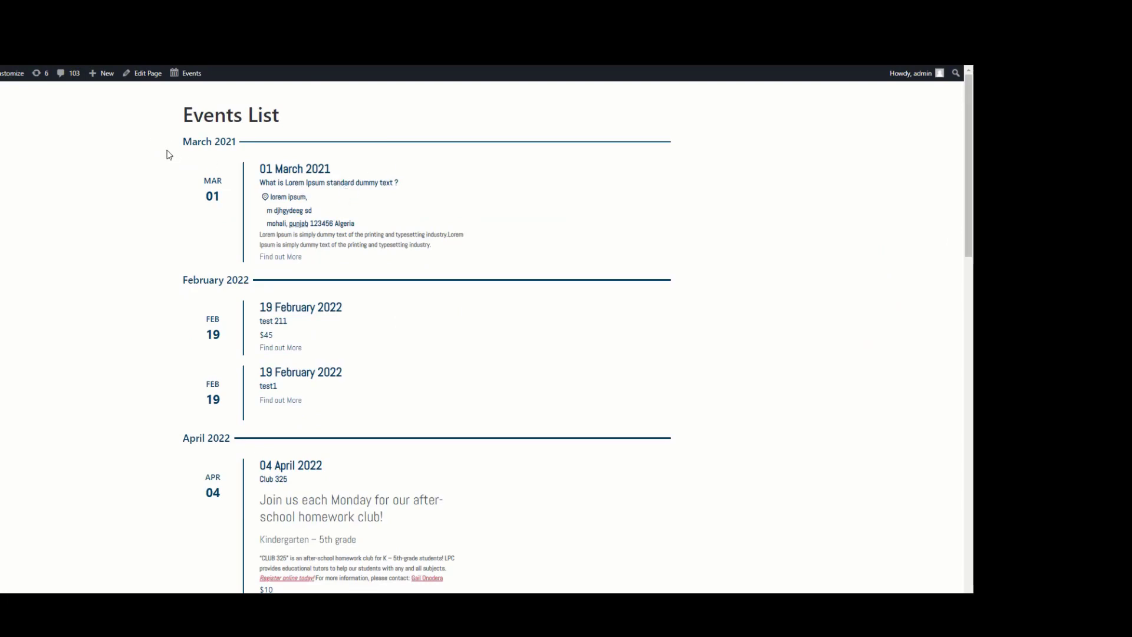
{"action": "left_click_drag", "start_coordinate": [162, 152], "coordinate": [323, 244]}
{"action": "scroll", "coordinate": [306, 272], "scroll_direction": "down", "scroll_amount": 2}
{"action": "left_click_drag", "start_coordinate": [187, 162], "coordinate": [375, 389]}
{"action": "scroll", "coordinate": [253, 394], "scroll_direction": "down", "scroll_amount": 3}
{"action": "scroll", "coordinate": [254, 394], "scroll_direction": "up", "scroll_amount": 5}
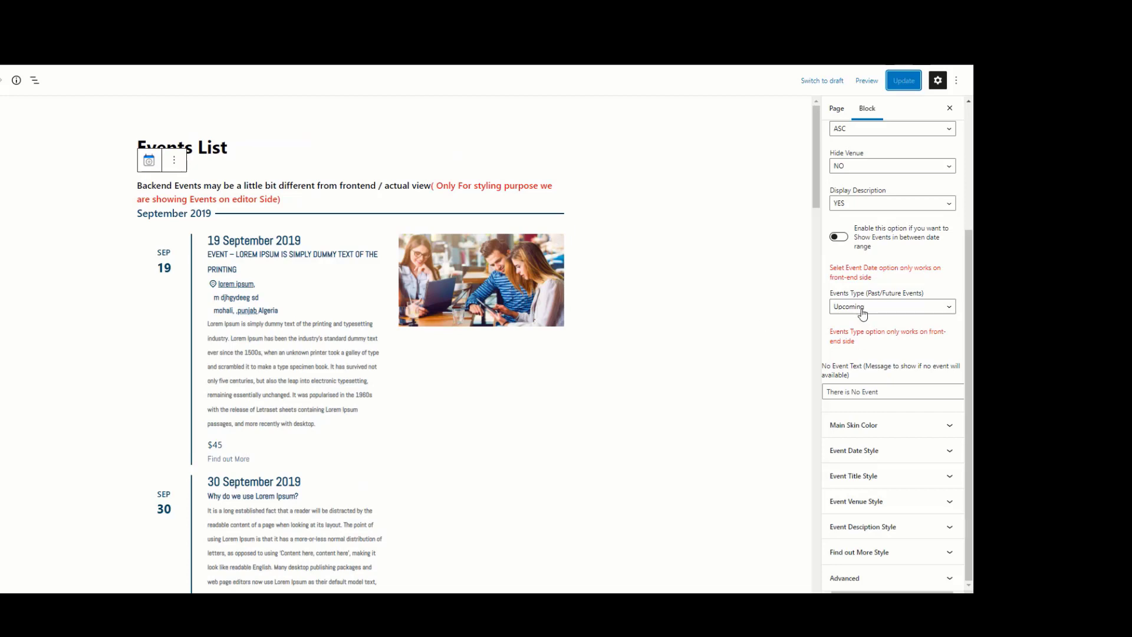
- Set Events Type to Past and update the page
{"action": "left_click", "coordinate": [863, 313]}
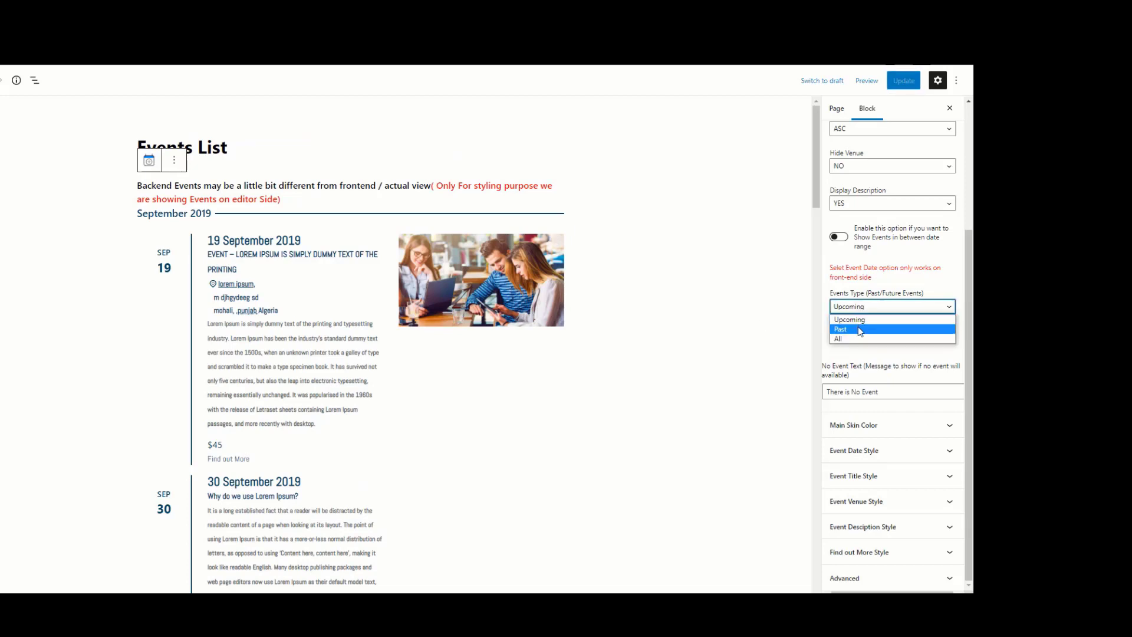
{"action": "left_click", "coordinate": [860, 326]}
{"action": "left_click", "coordinate": [900, 81]}
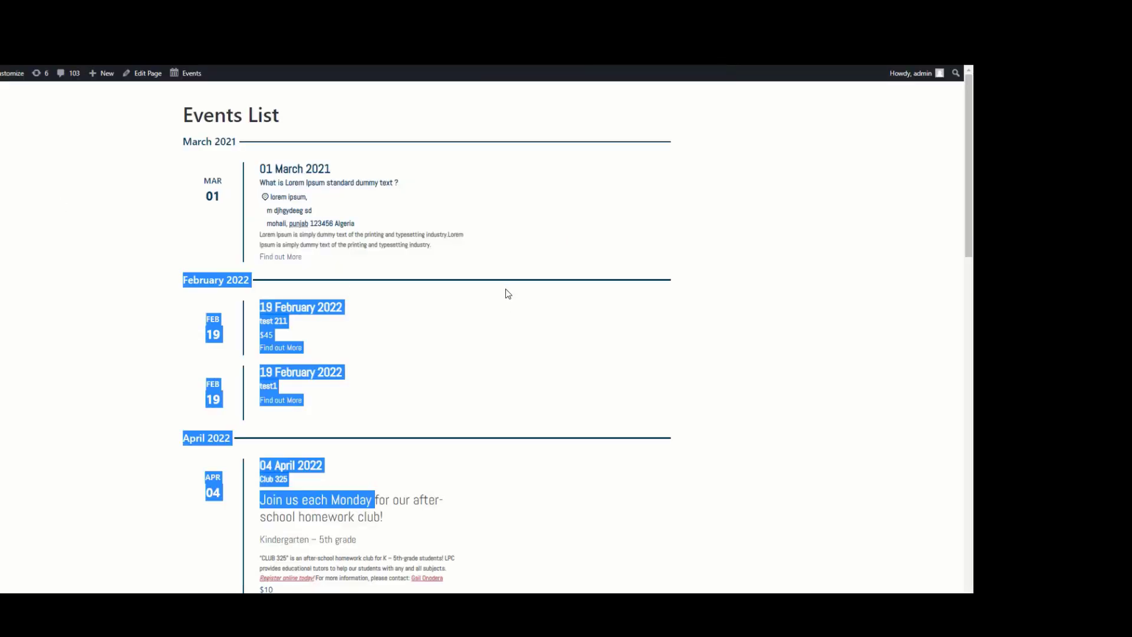
- Reload the live list to confirm it starts at 19 September 2019, then return to the editor
{"action": "key", "text": "F5"}
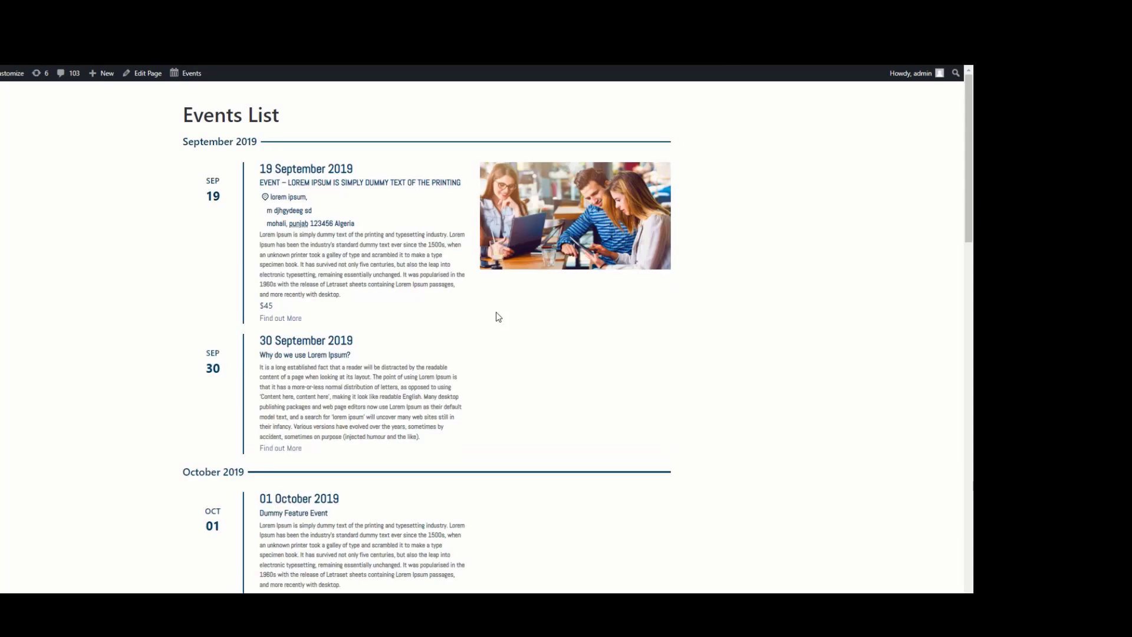
{"action": "left_click_drag", "start_coordinate": [180, 165], "coordinate": [372, 172]}
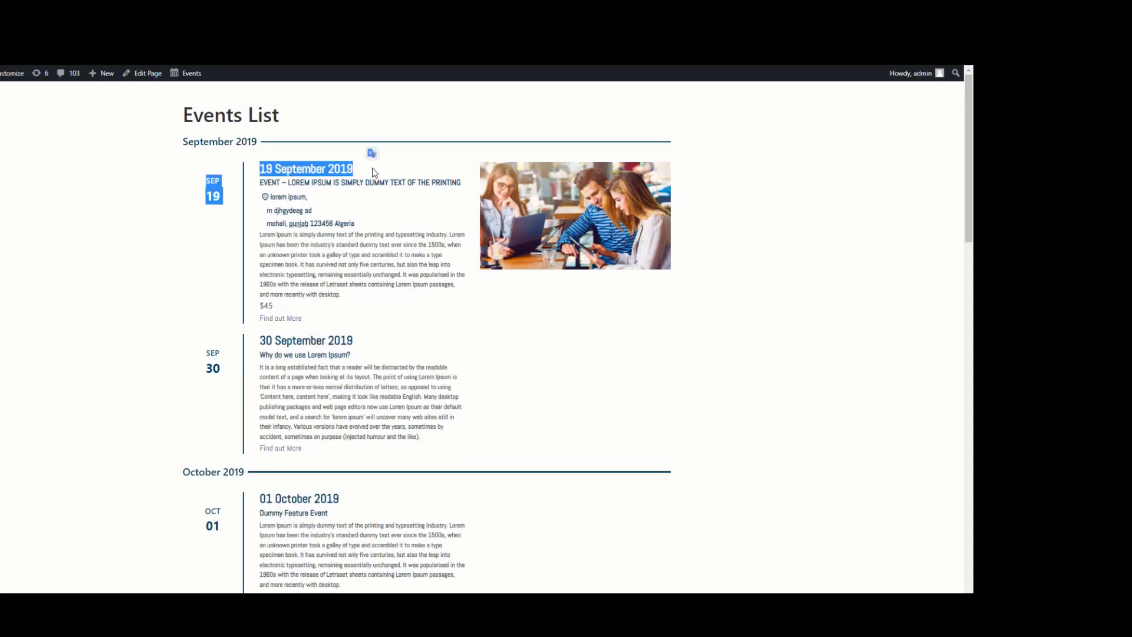
{"action": "scroll", "coordinate": [416, 412], "scroll_direction": "down", "scroll_amount": 3}
{"action": "scroll", "coordinate": [419, 457], "scroll_direction": "up", "scroll_amount": 3}
{"action": "key", "text": "ctrl+Tab"}
- Set Events Type to All and update the page
{"action": "left_click", "coordinate": [834, 308]}
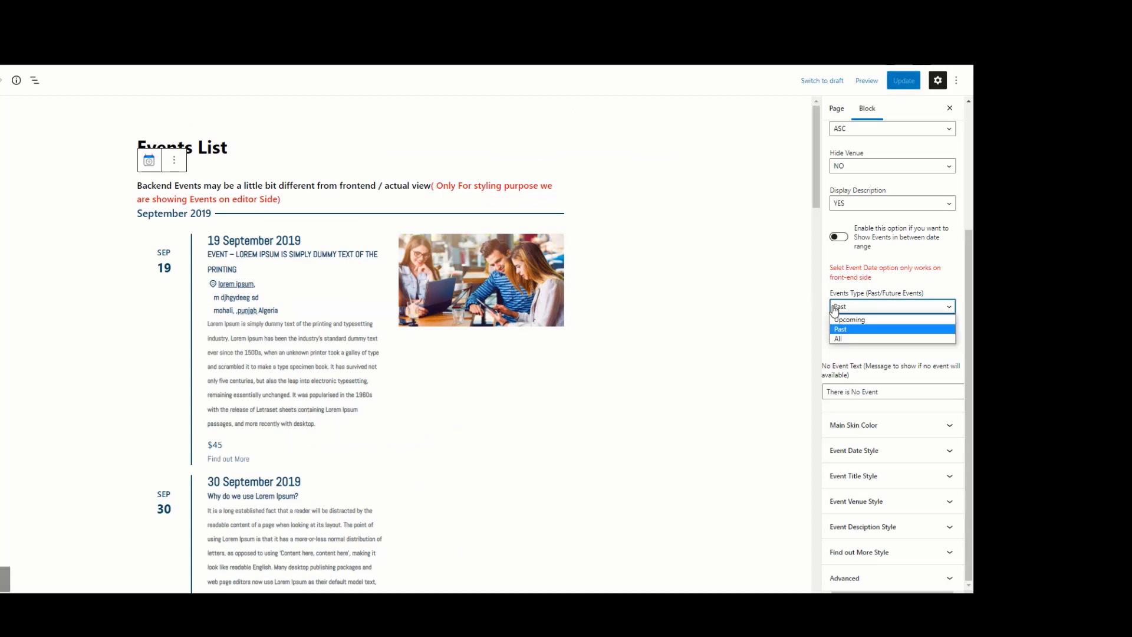
{"action": "left_click", "coordinate": [847, 339]}
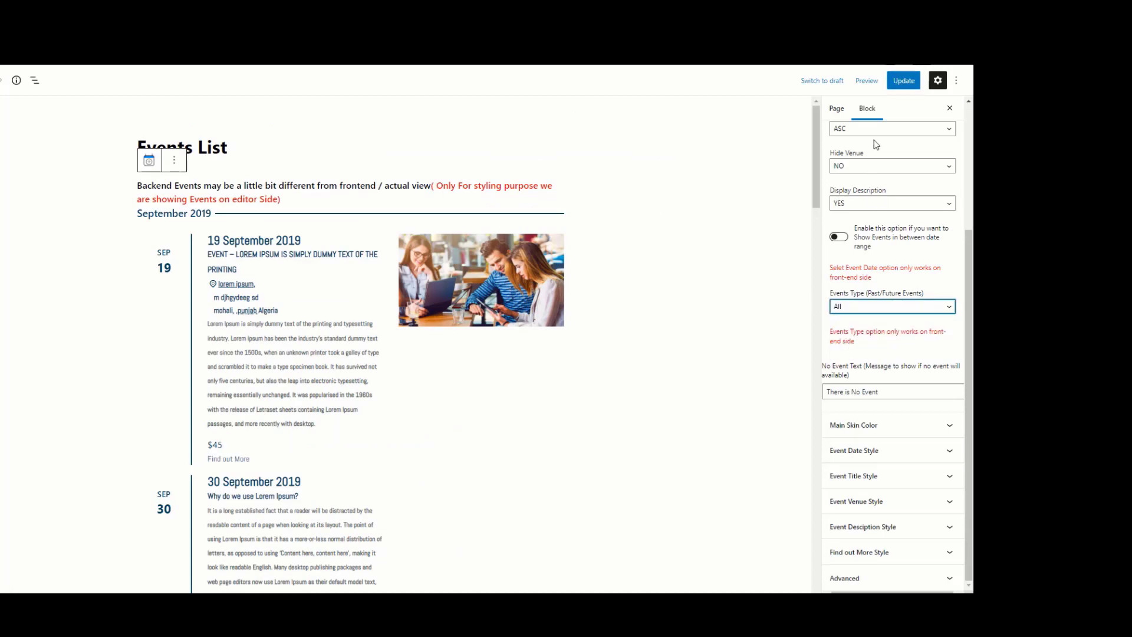
{"action": "left_click", "coordinate": [903, 81]}
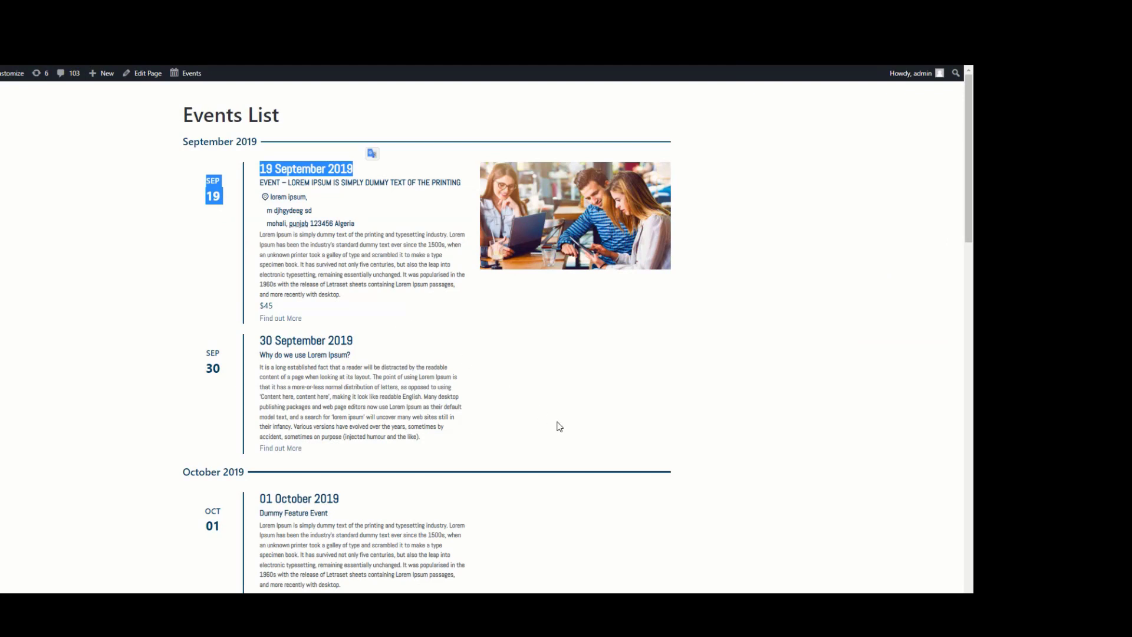
- Reload the live Events List and review events from September 2019 onward
{"action": "key", "text": "F5"}
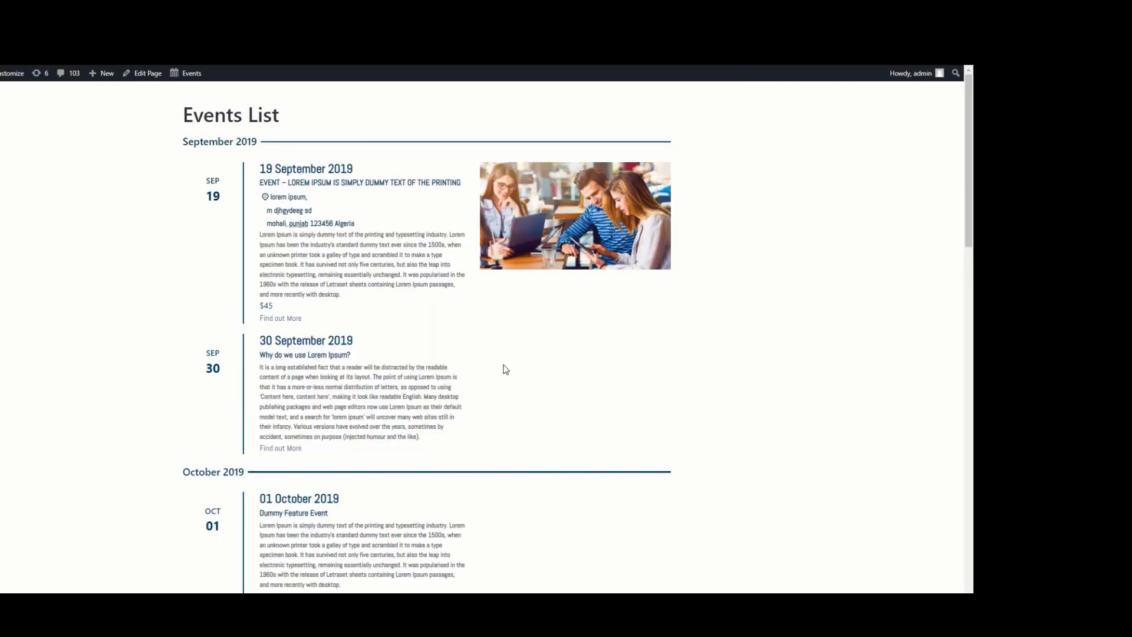
{"action": "left_click_drag", "start_coordinate": [185, 150], "coordinate": [244, 151]}
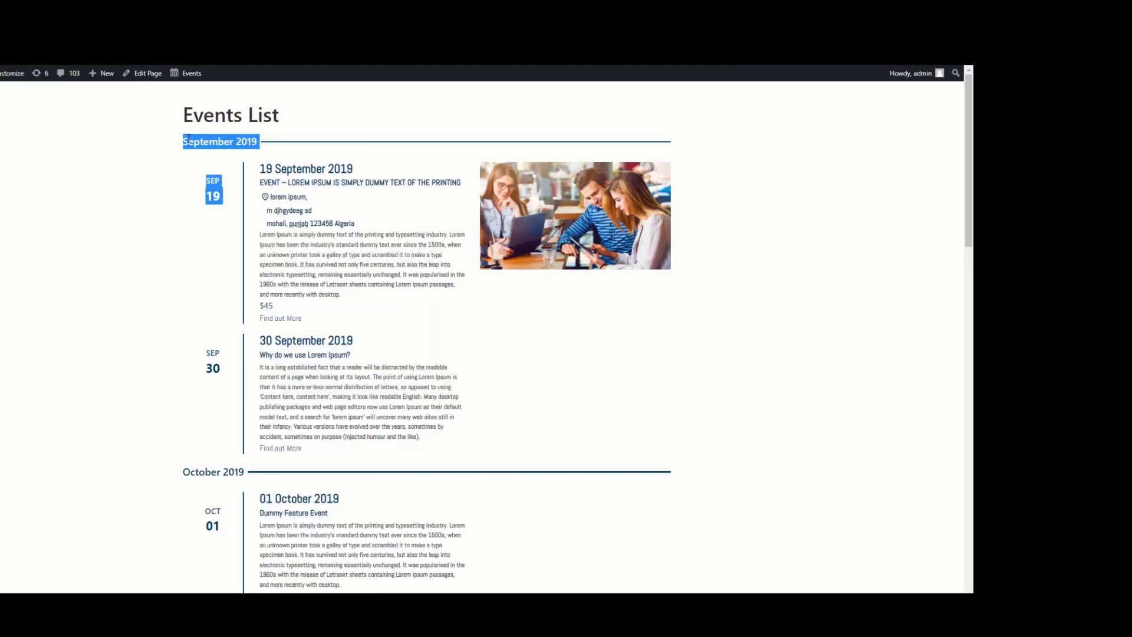
{"action": "left_click_drag", "start_coordinate": [968, 134], "coordinate": [972, 105]}
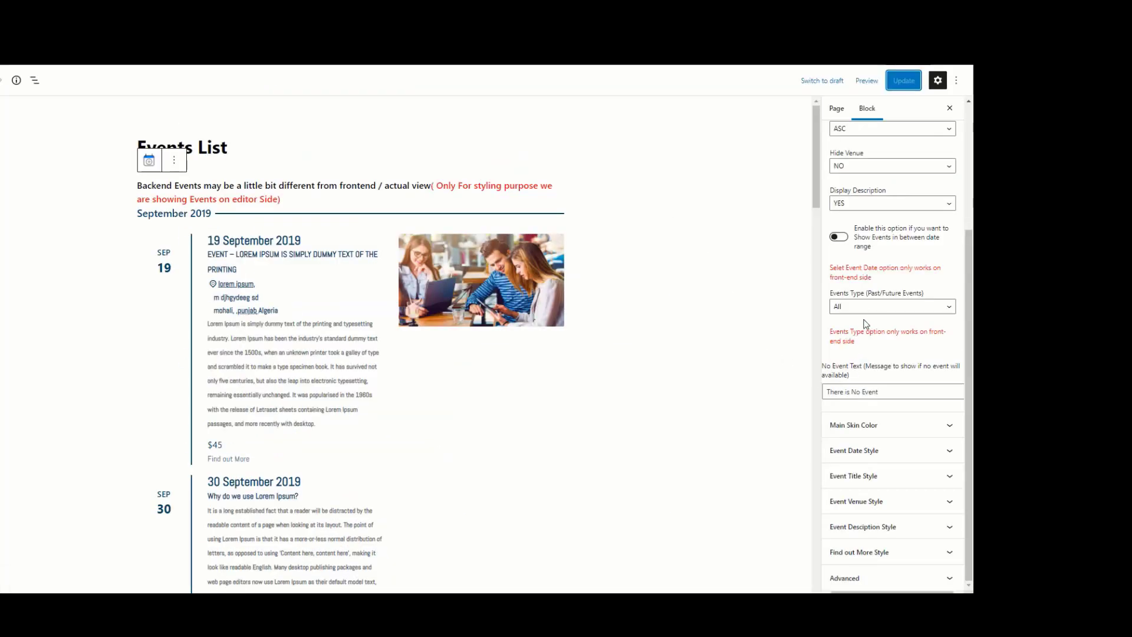
- Switch Events Type back to Upcoming and select the 'There is No Event' message text
{"action": "left_click", "coordinate": [865, 307]}
{"action": "left_click", "coordinate": [864, 319]}
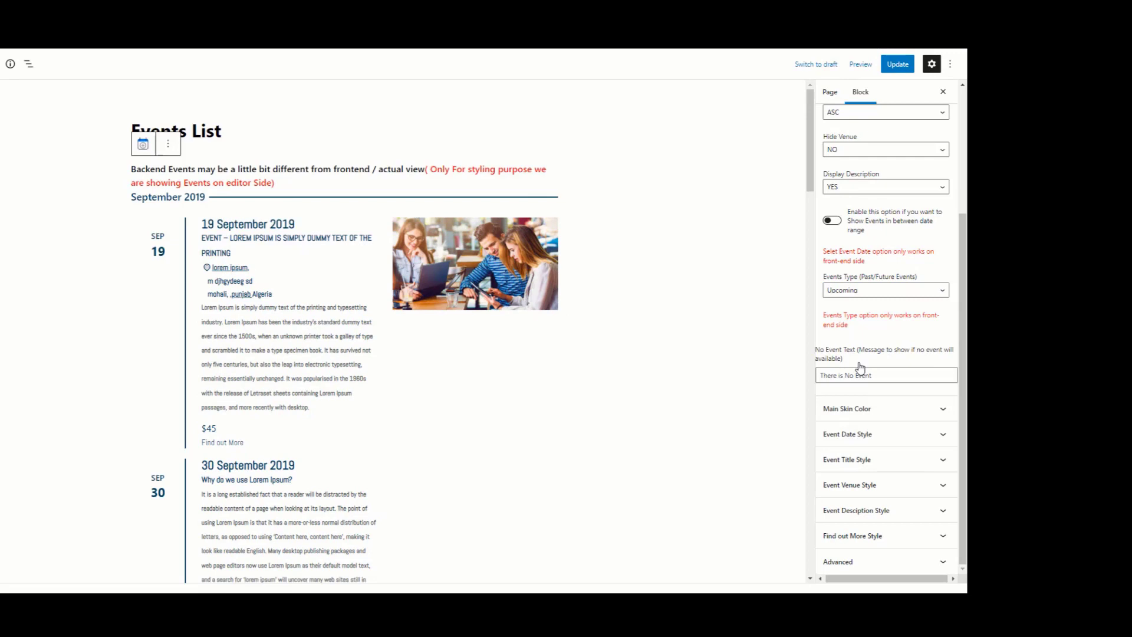
{"action": "left_click", "coordinate": [853, 371]}
{"action": "key", "text": "ctrl+a"}
{"action": "left_click", "coordinate": [881, 378]}
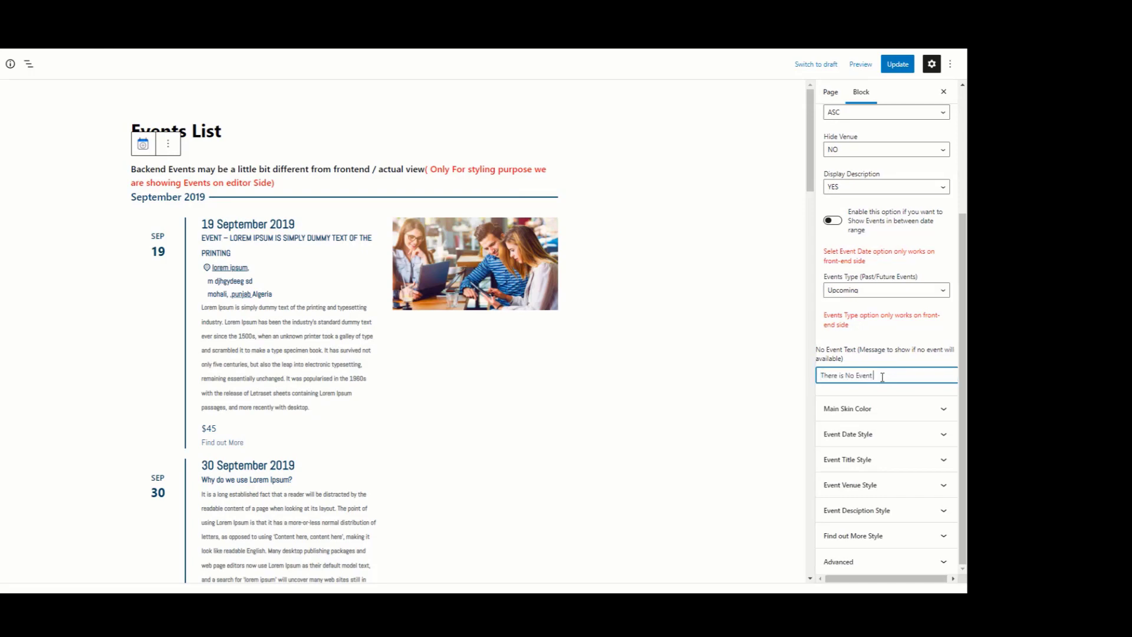
{"action": "key", "text": "ctrl+a"}
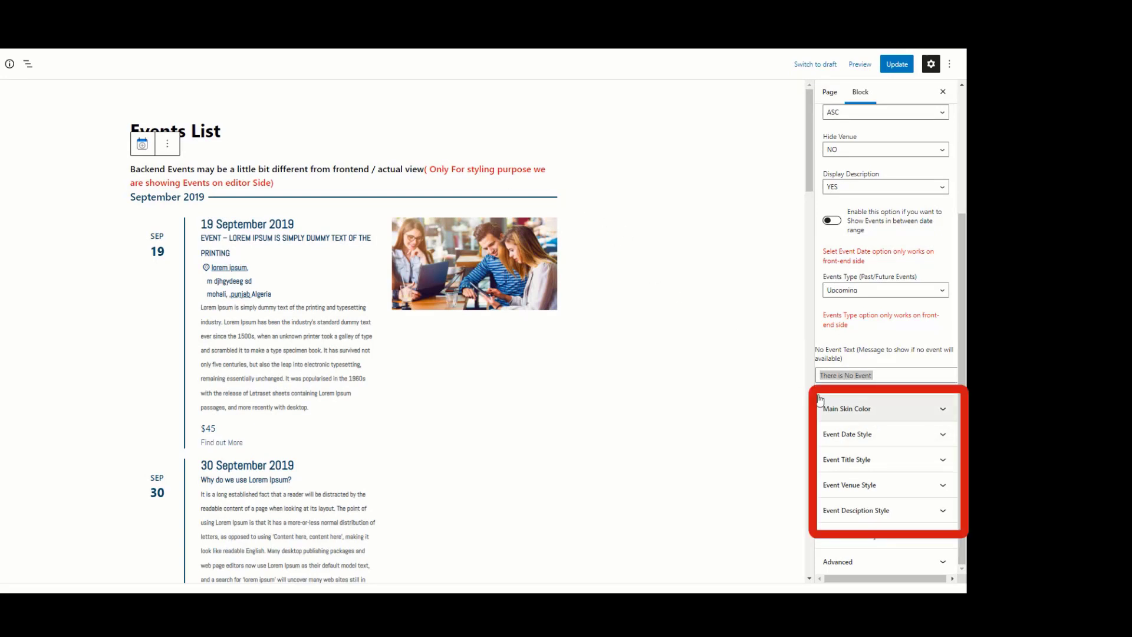
- Review the first event's date, title and description in the block preview
{"action": "left_click_drag", "start_coordinate": [271, 262], "coordinate": [207, 224]}
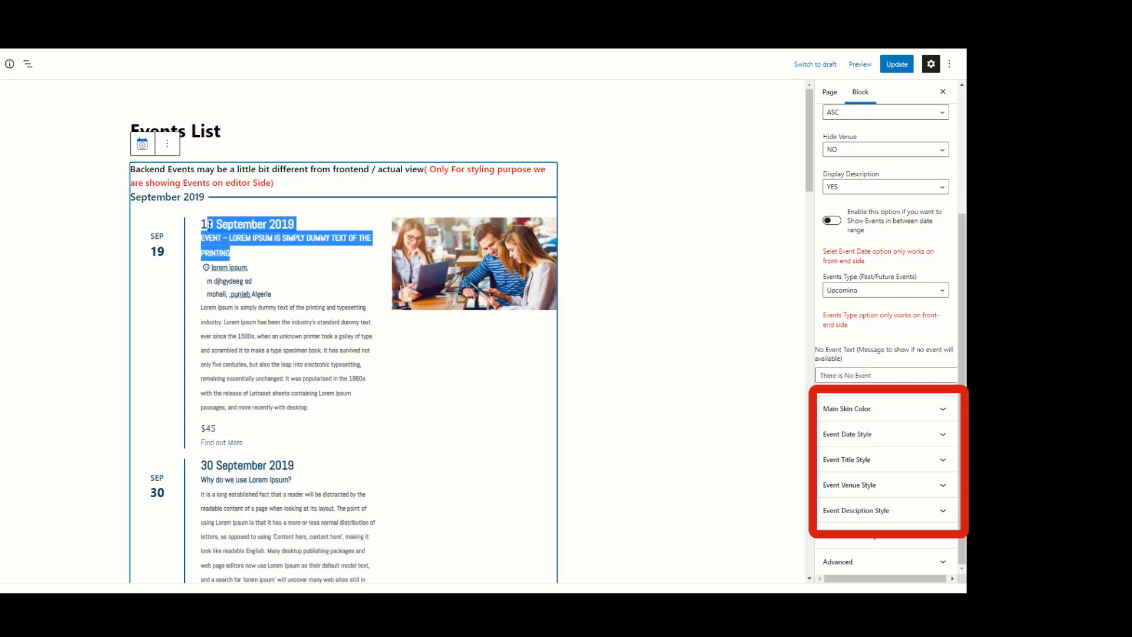
{"action": "left_click_drag", "start_coordinate": [333, 397], "coordinate": [246, 337]}
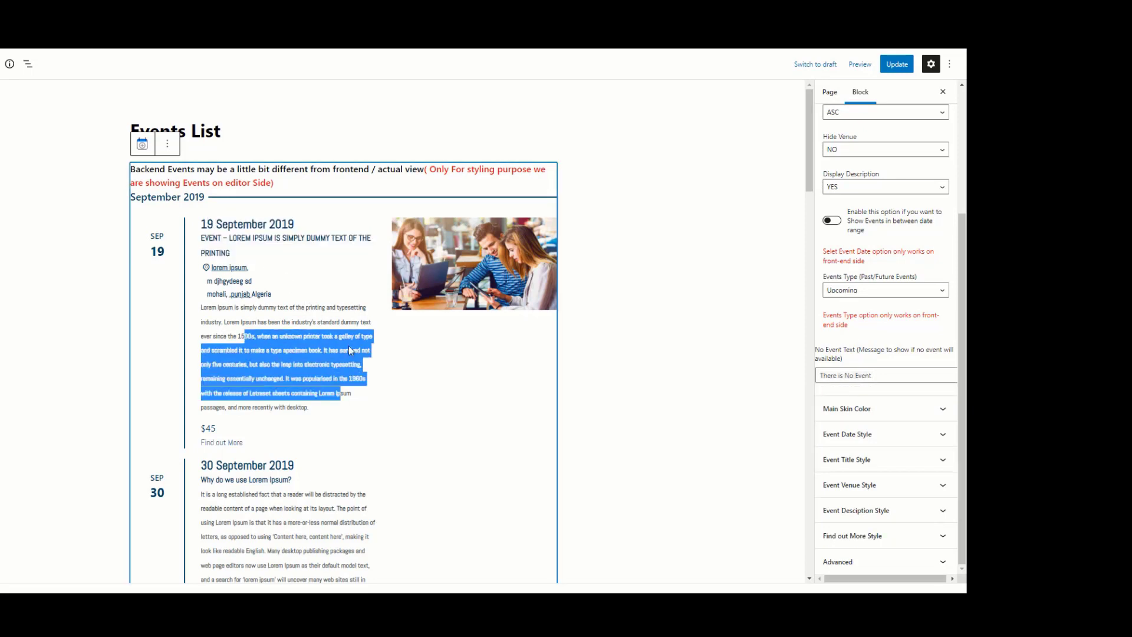
{"action": "left_click", "coordinate": [246, 337]}
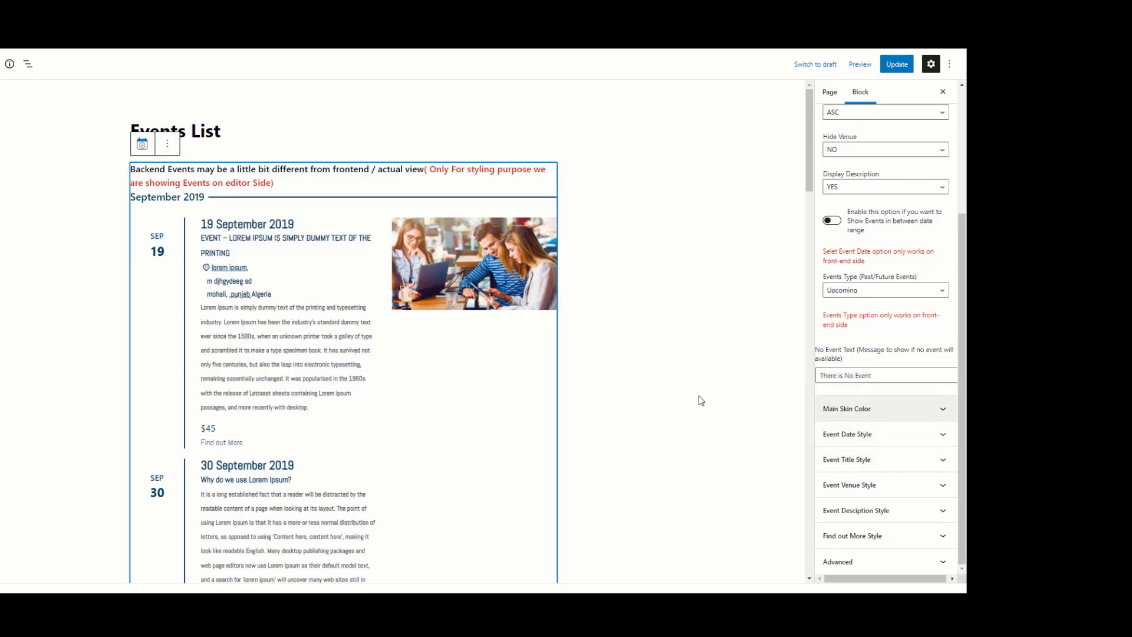
- Set the Main Skin Color to pink #FF14B0 and collapse its panel
{"action": "left_click", "coordinate": [883, 411]}
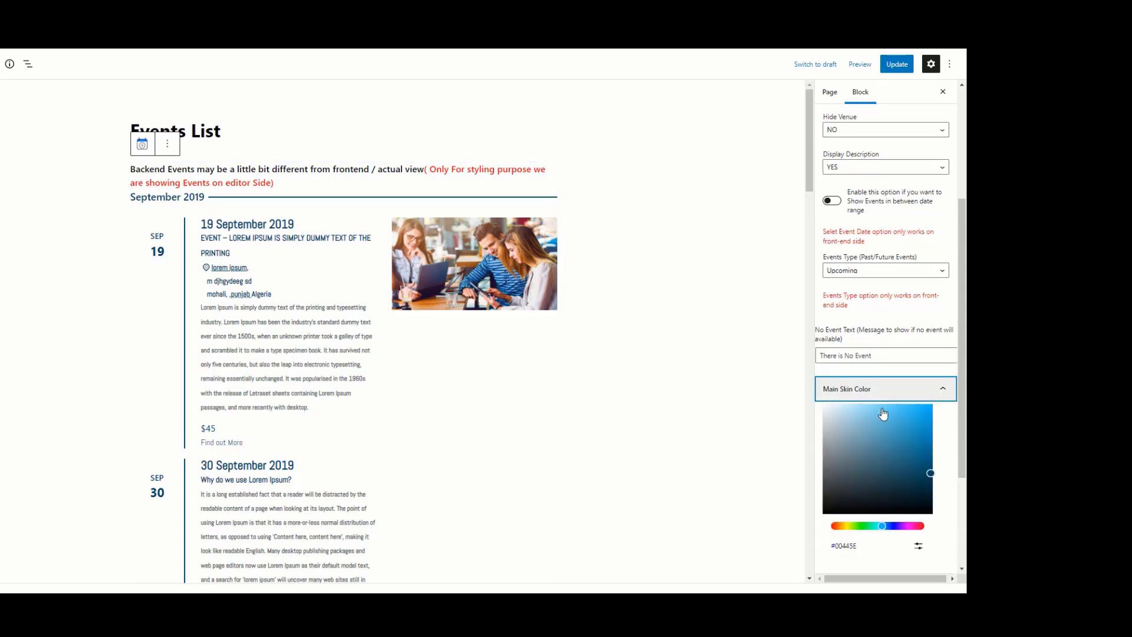
{"action": "scroll", "coordinate": [902, 334], "scroll_direction": "down", "scroll_amount": 3}
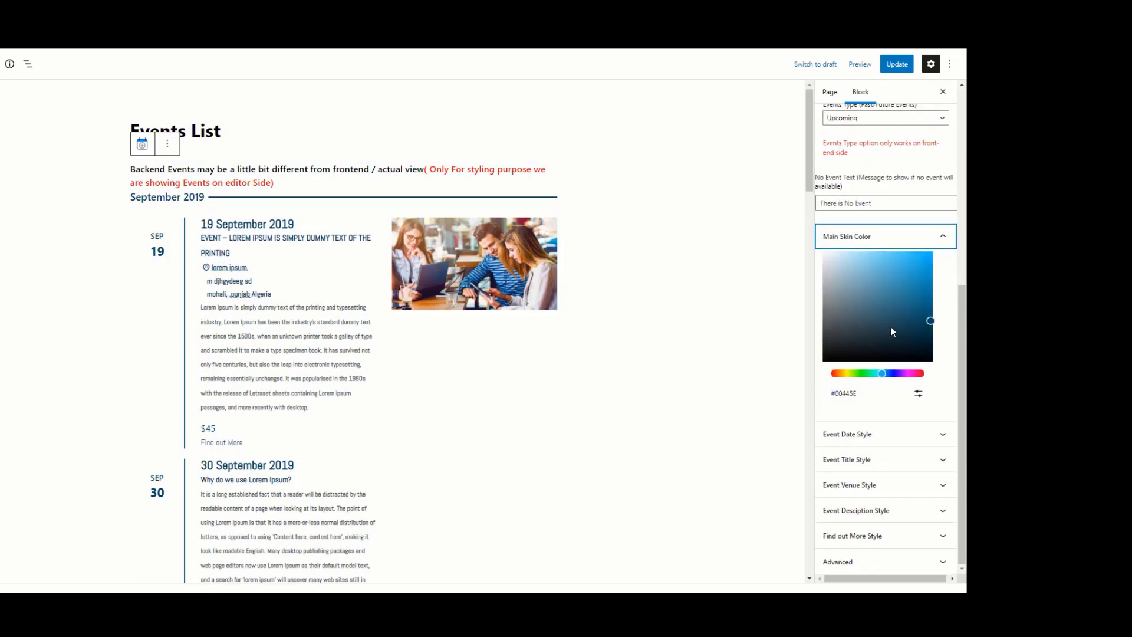
{"action": "left_click_drag", "start_coordinate": [873, 348], "coordinate": [922, 252]}
{"action": "left_click_drag", "start_coordinate": [882, 373], "coordinate": [914, 376]}
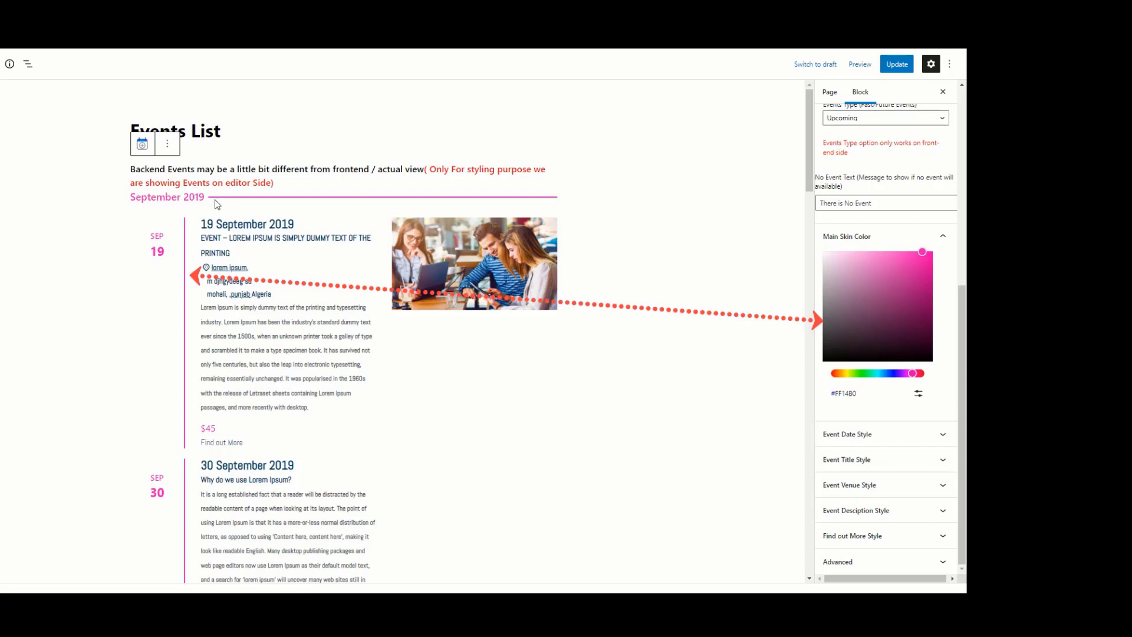
{"action": "left_click", "coordinate": [856, 239]}
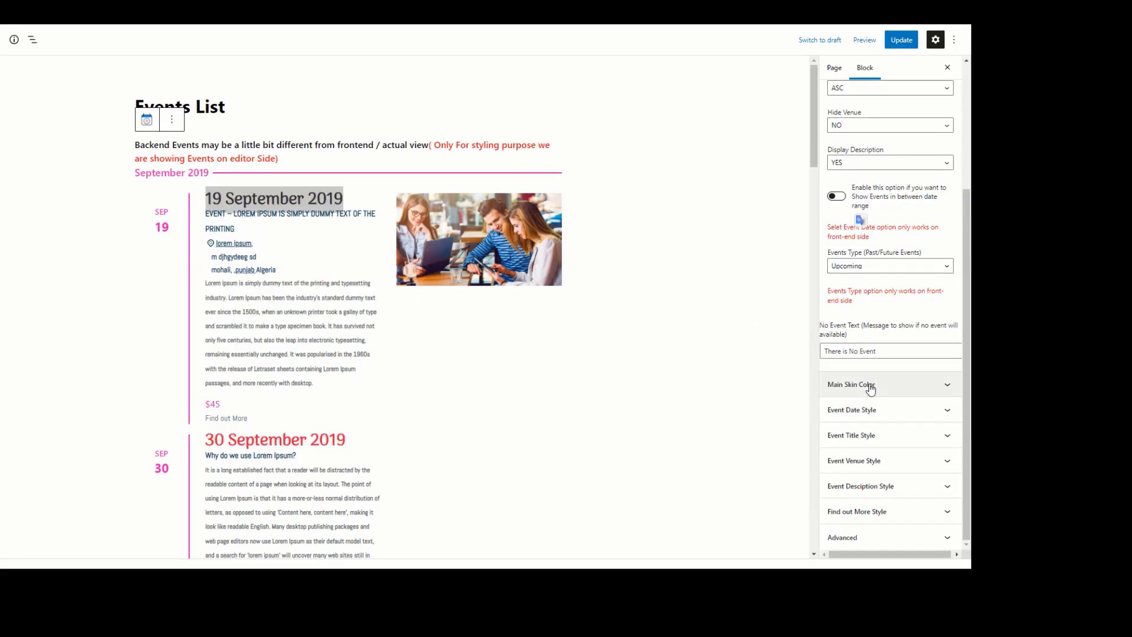
- Give the event date headings colour #DF3A53 and font size 34 px
{"action": "left_click", "coordinate": [872, 416]}
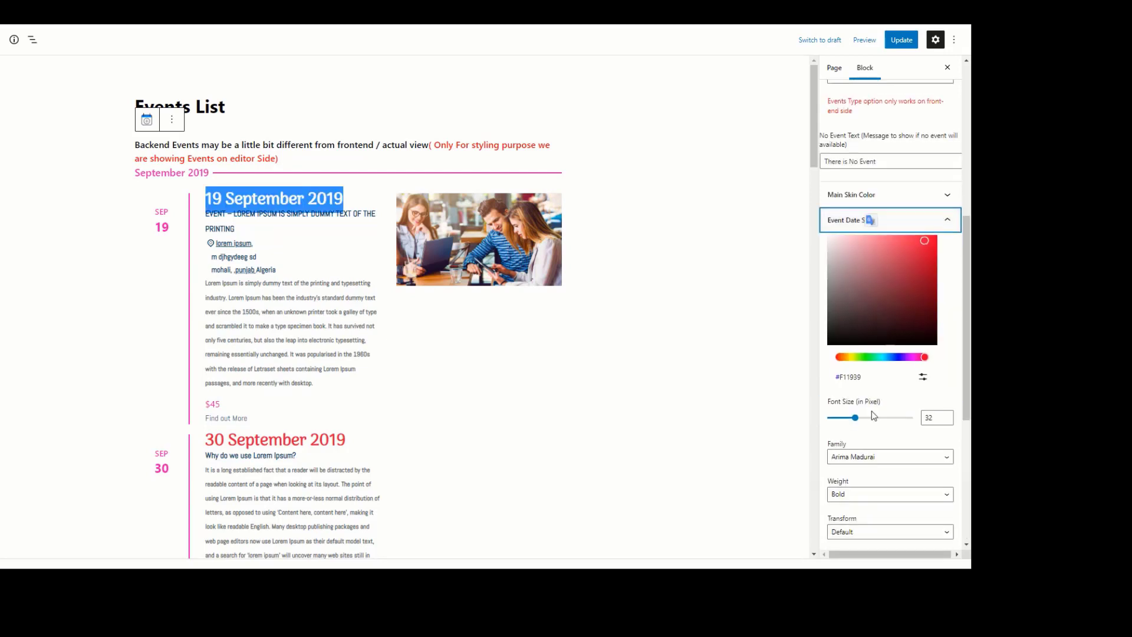
{"action": "scroll", "coordinate": [874, 235], "scroll_direction": "up", "scroll_amount": 1}
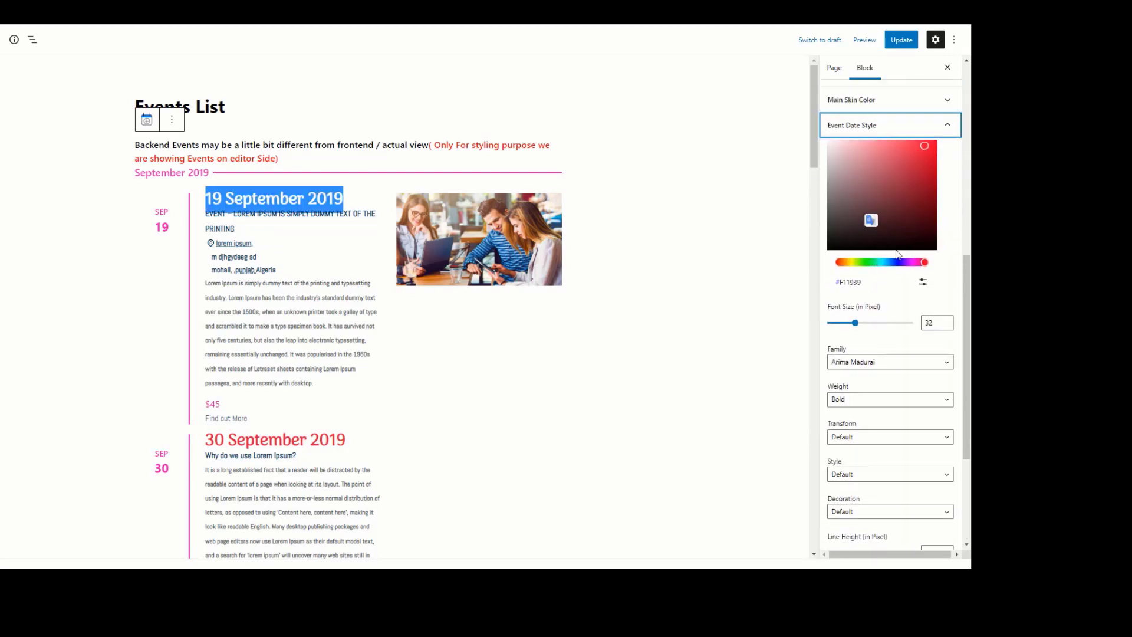
{"action": "left_click_drag", "start_coordinate": [882, 307], "coordinate": [849, 332]}
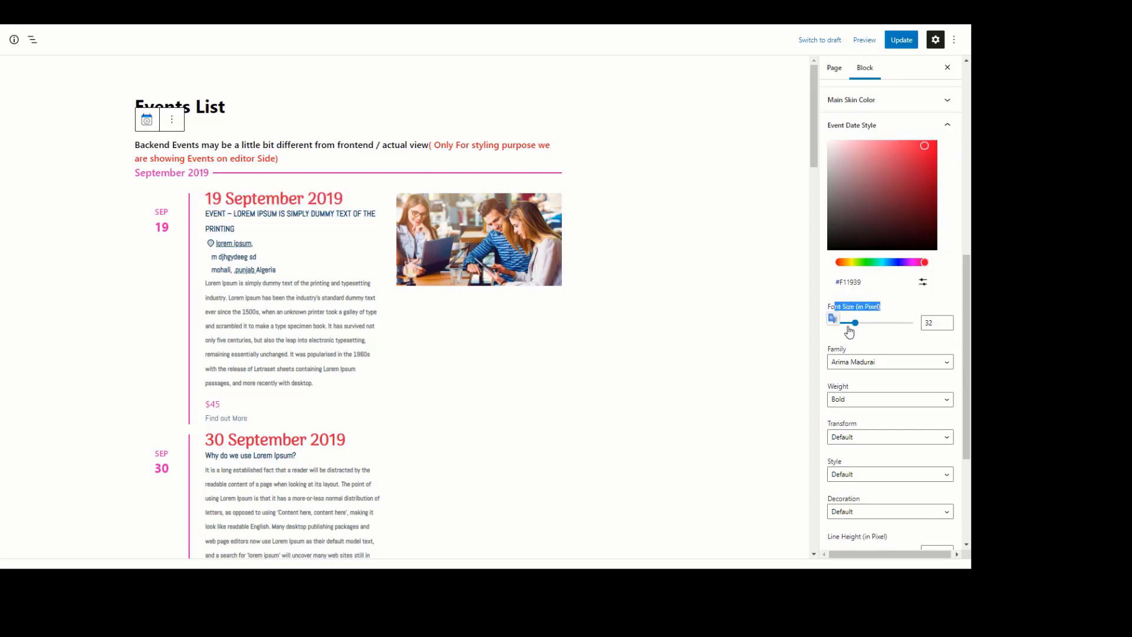
{"action": "key", "text": "Tab"}
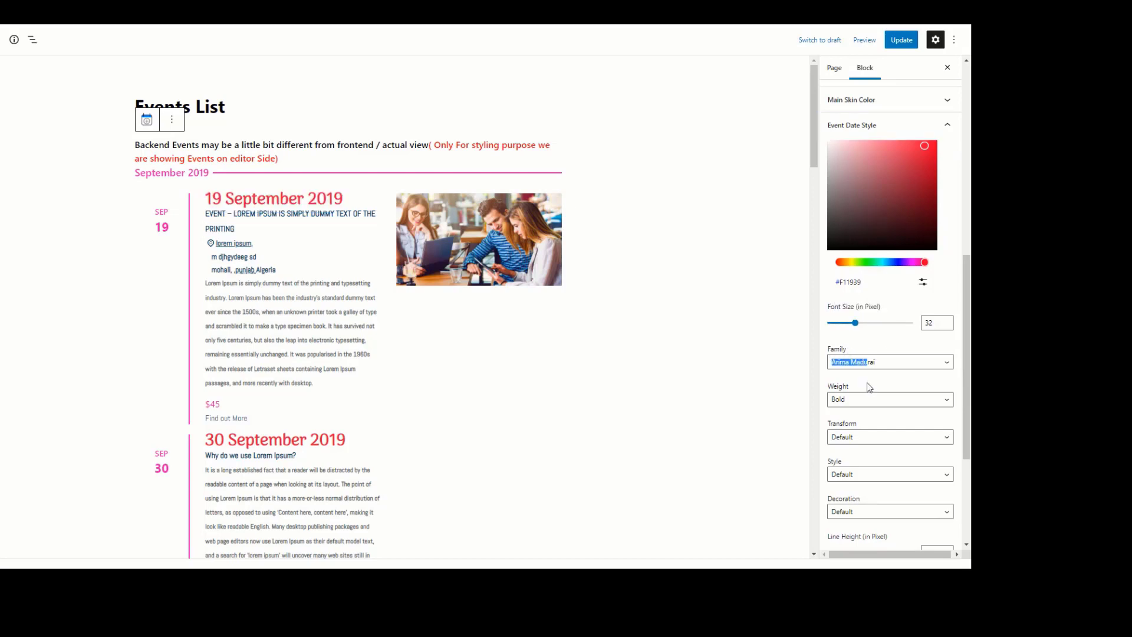
{"action": "key", "text": "Tab"}
{"action": "scroll", "coordinate": [874, 417], "scroll_direction": "down", "scroll_amount": 3}
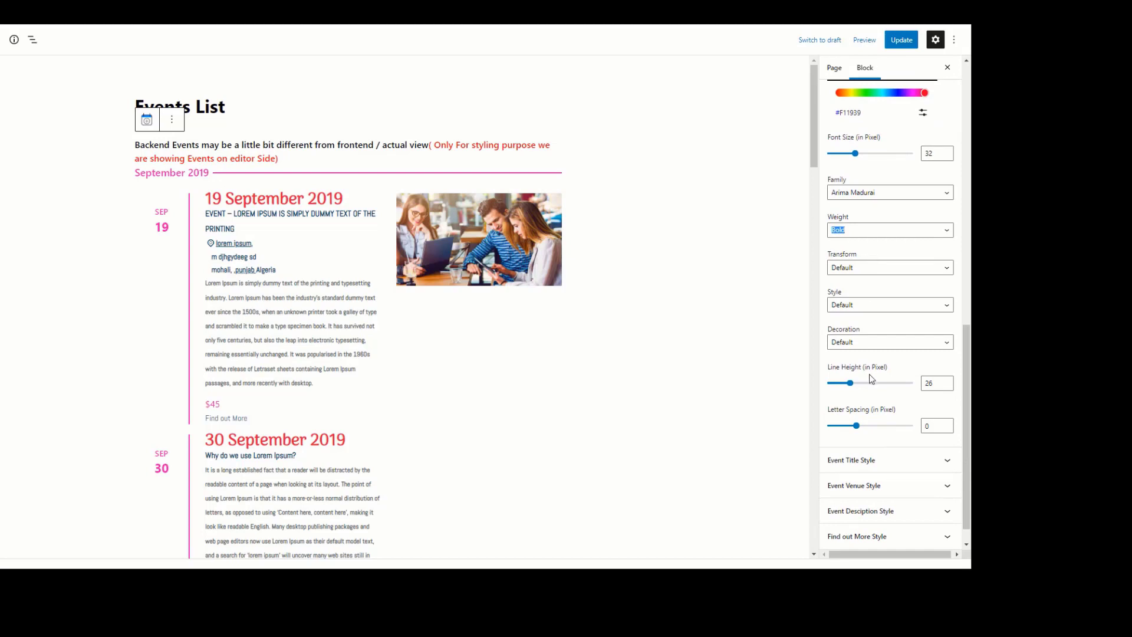
{"action": "scroll", "coordinate": [862, 384], "scroll_direction": "up", "scroll_amount": 4}
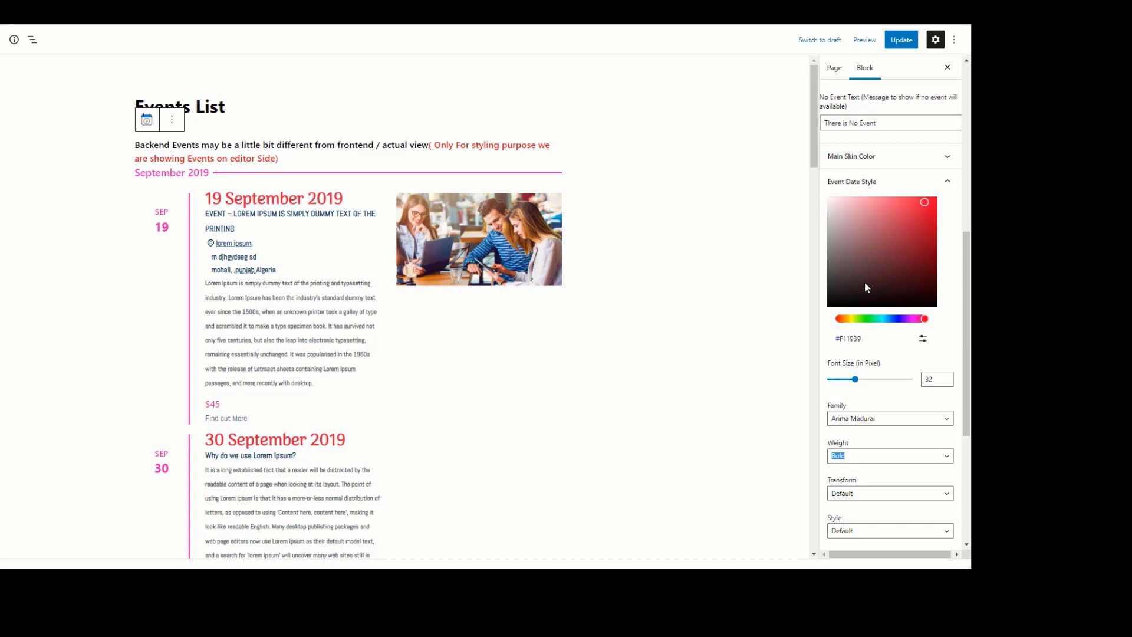
{"action": "left_click_drag", "start_coordinate": [864, 282], "coordinate": [908, 210]}
{"action": "left_click_drag", "start_coordinate": [857, 384], "coordinate": [858, 383]}
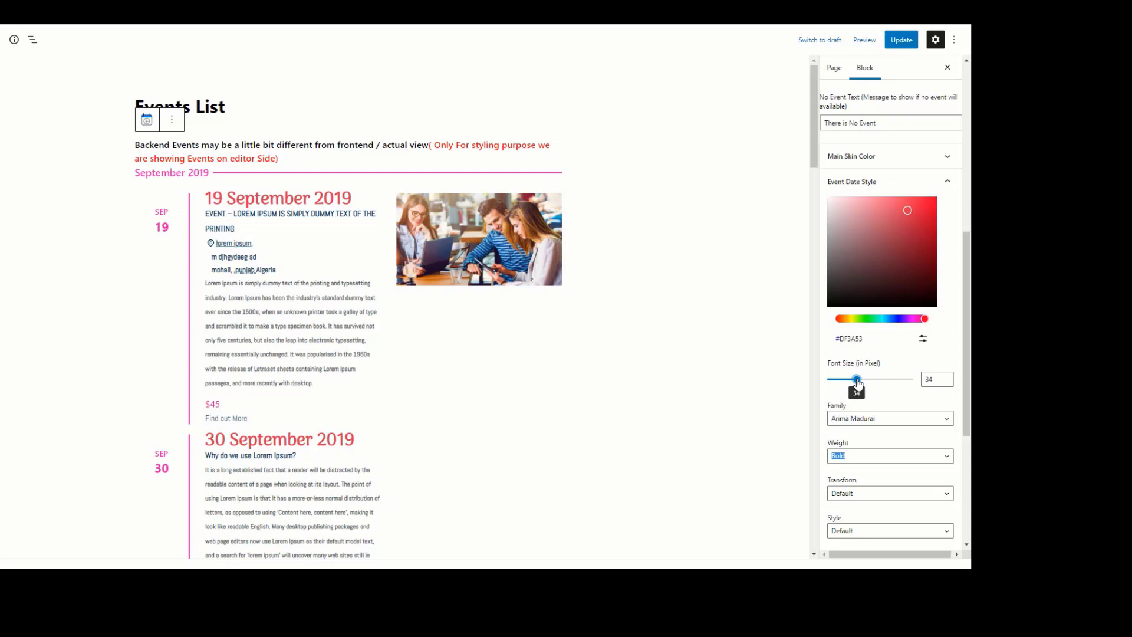
- Browse the event date font family list and check the restyled date heading
{"action": "scroll", "coordinate": [896, 395], "scroll_direction": "down", "scroll_amount": 2}
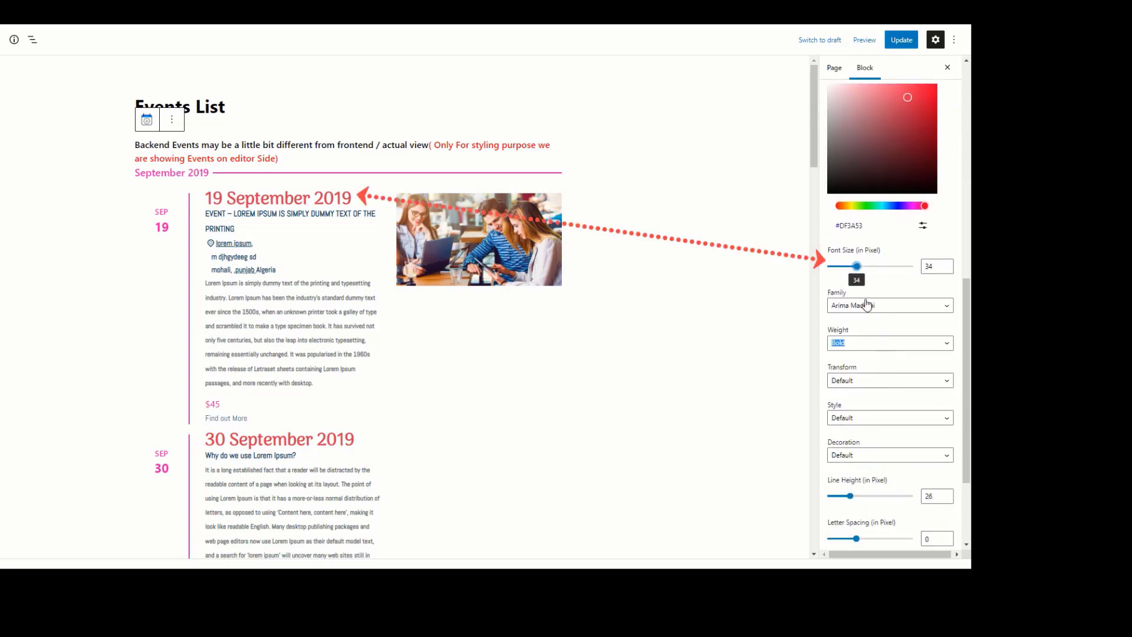
{"action": "left_click", "coordinate": [888, 308]}
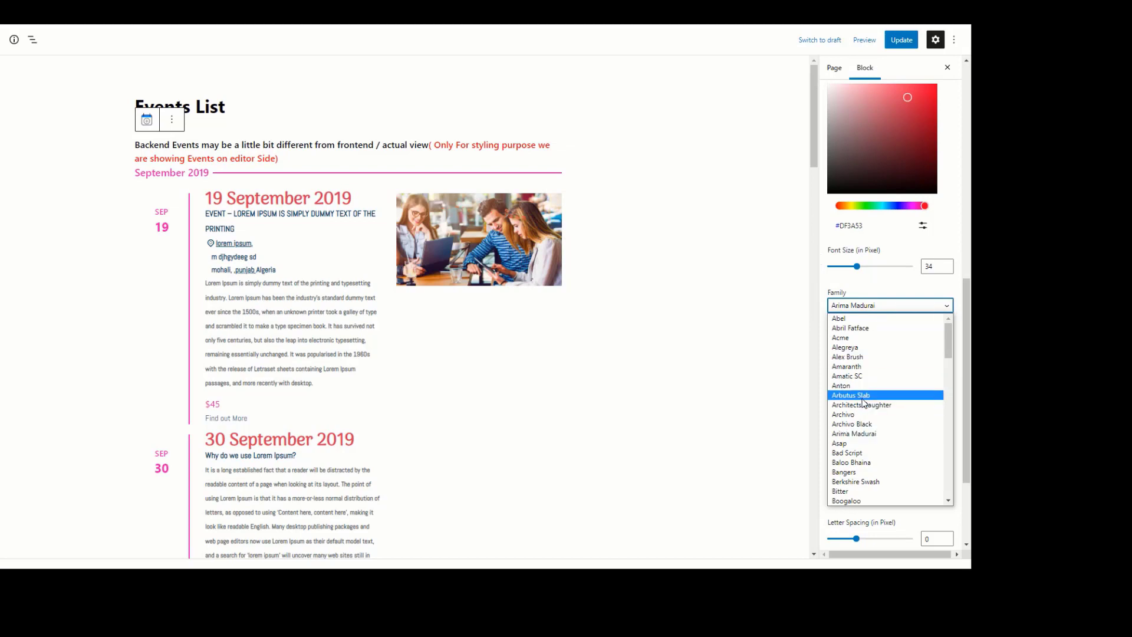
{"action": "key", "text": "Escape"}
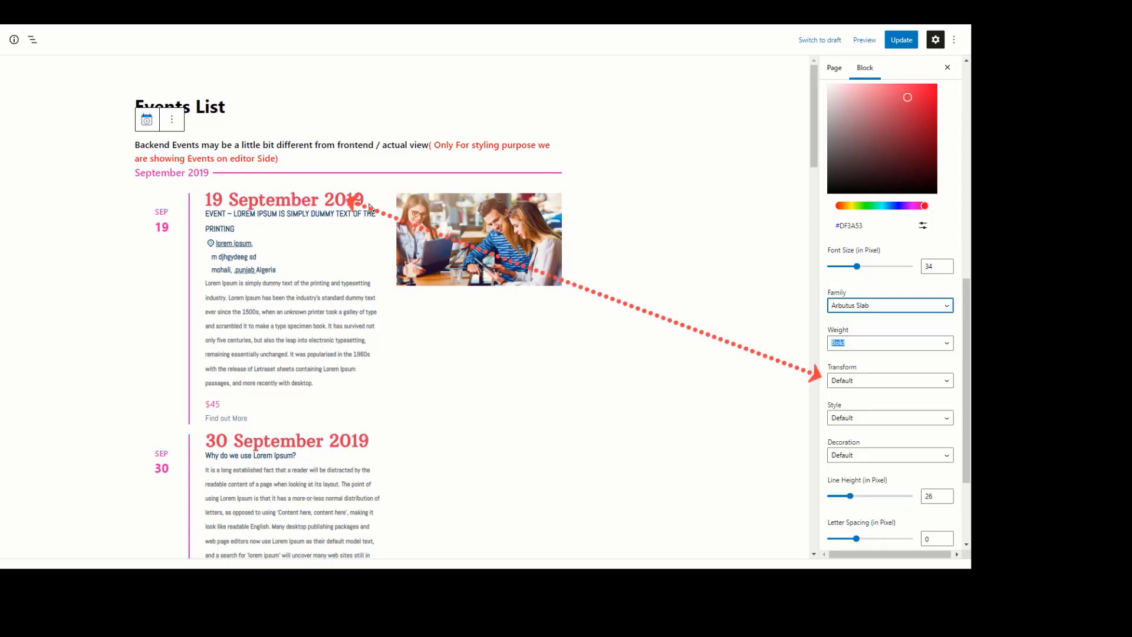
{"action": "left_click_drag", "start_coordinate": [364, 203], "coordinate": [291, 201]}
{"action": "scroll", "coordinate": [869, 240], "scroll_direction": "down", "scroll_amount": 2}
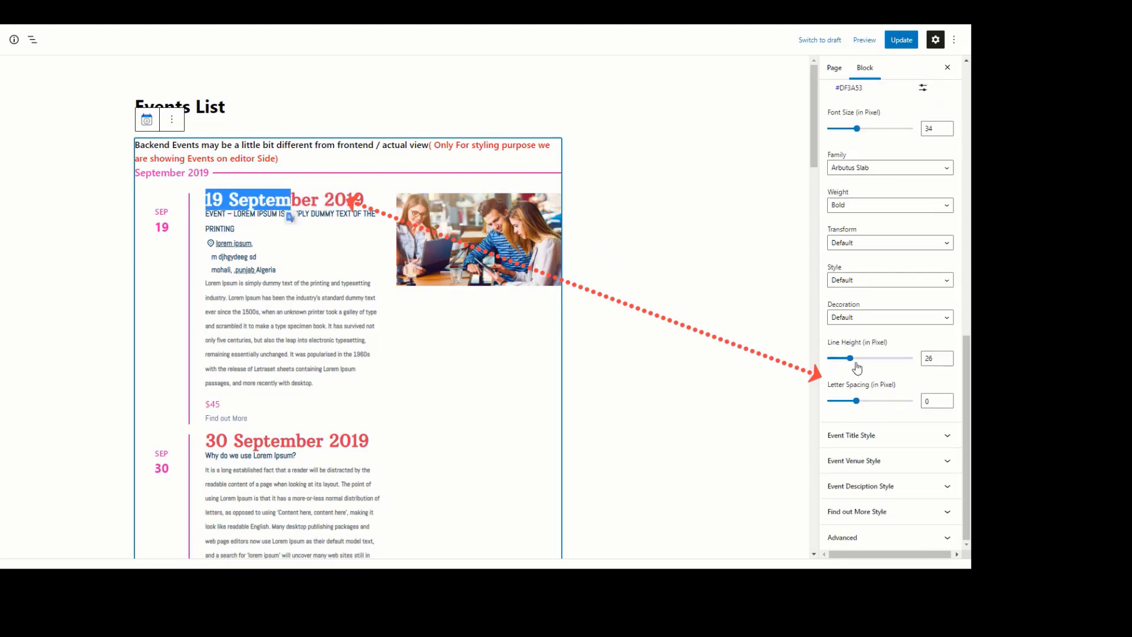
- Set the Event Date text transform to Uppercase
{"action": "left_click", "coordinate": [864, 244]}
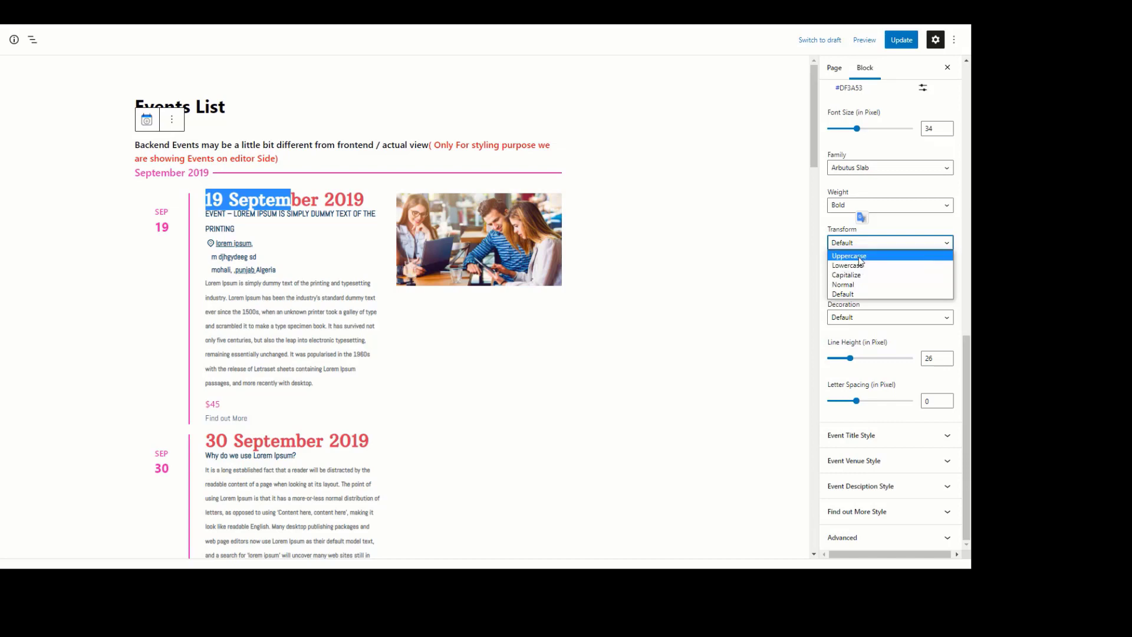
{"action": "left_click", "coordinate": [859, 261]}
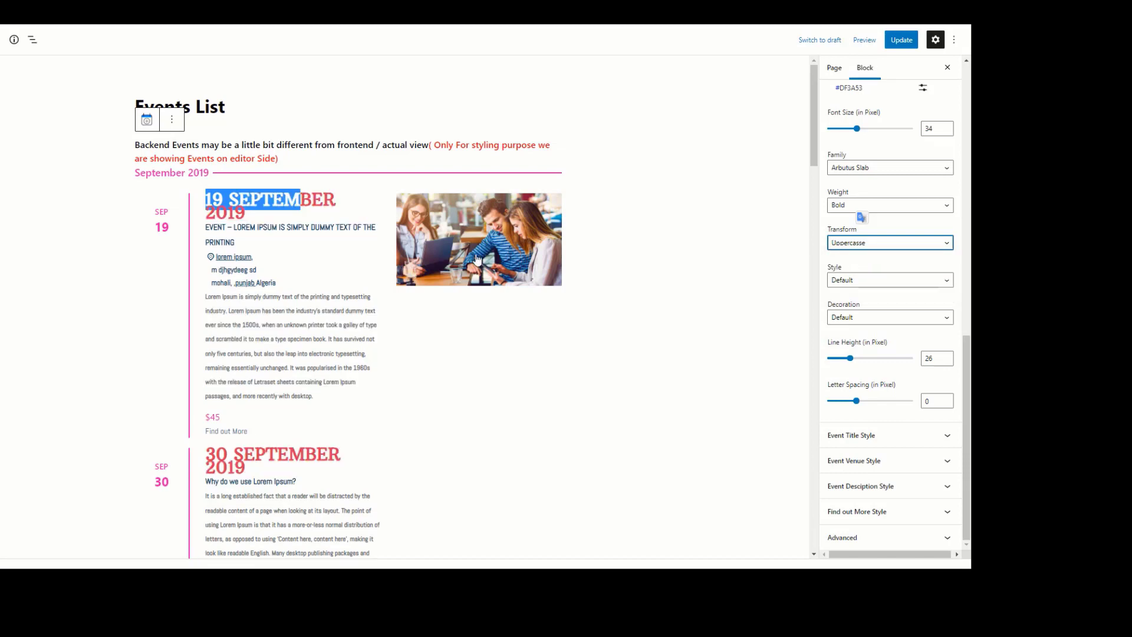
{"action": "left_click", "coordinate": [339, 202]}
{"action": "left_click_drag", "start_coordinate": [295, 215], "coordinate": [212, 197]}
{"action": "left_click", "coordinate": [273, 218]}
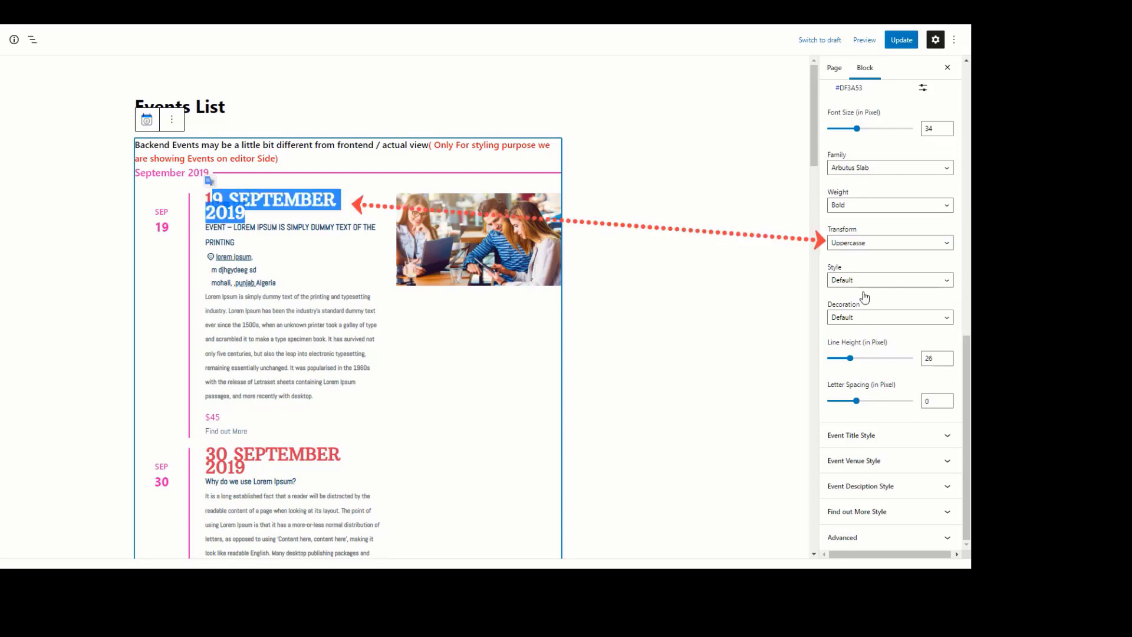
- Keep the date style Default and set line height 37 and letter spacing -1.3
{"action": "left_click", "coordinate": [883, 280]}
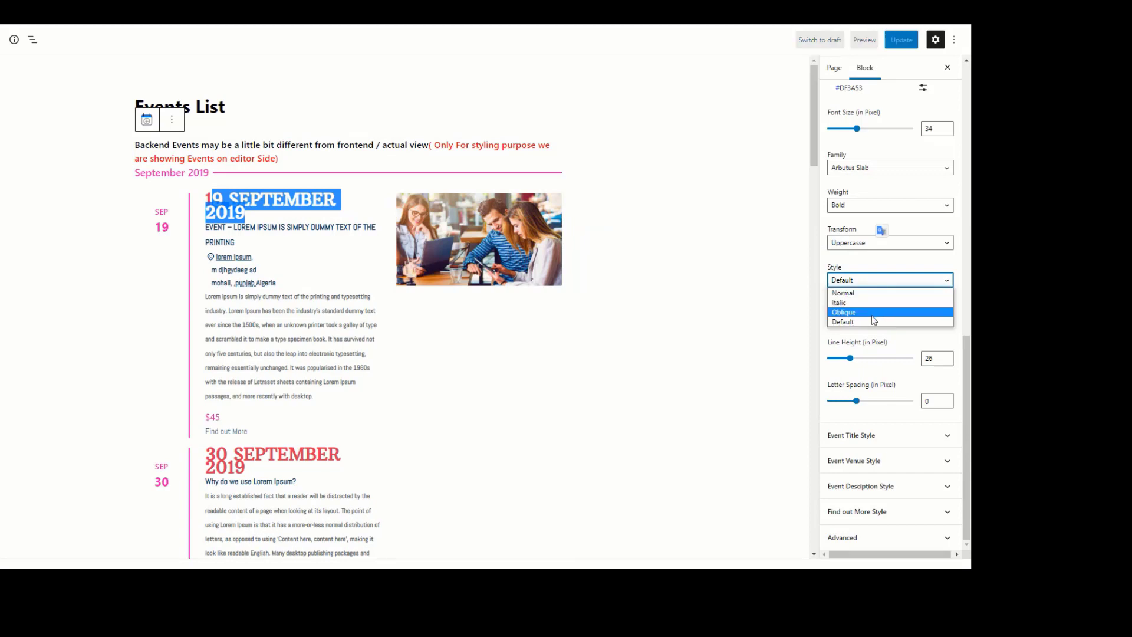
{"action": "left_click", "coordinate": [878, 277]}
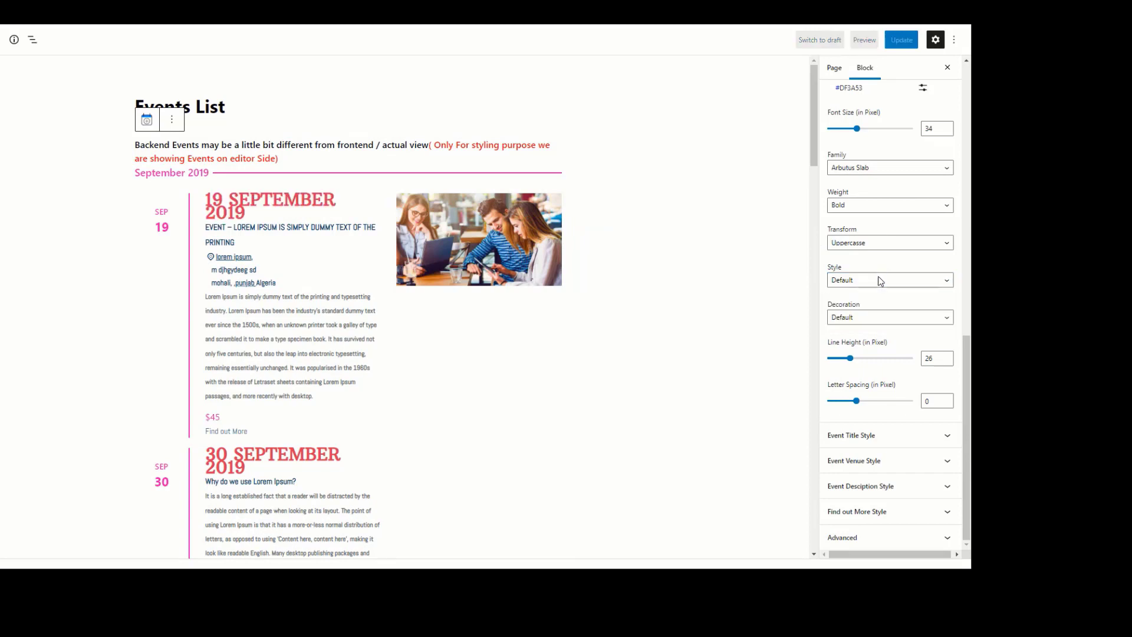
{"action": "left_click", "coordinate": [851, 360]}
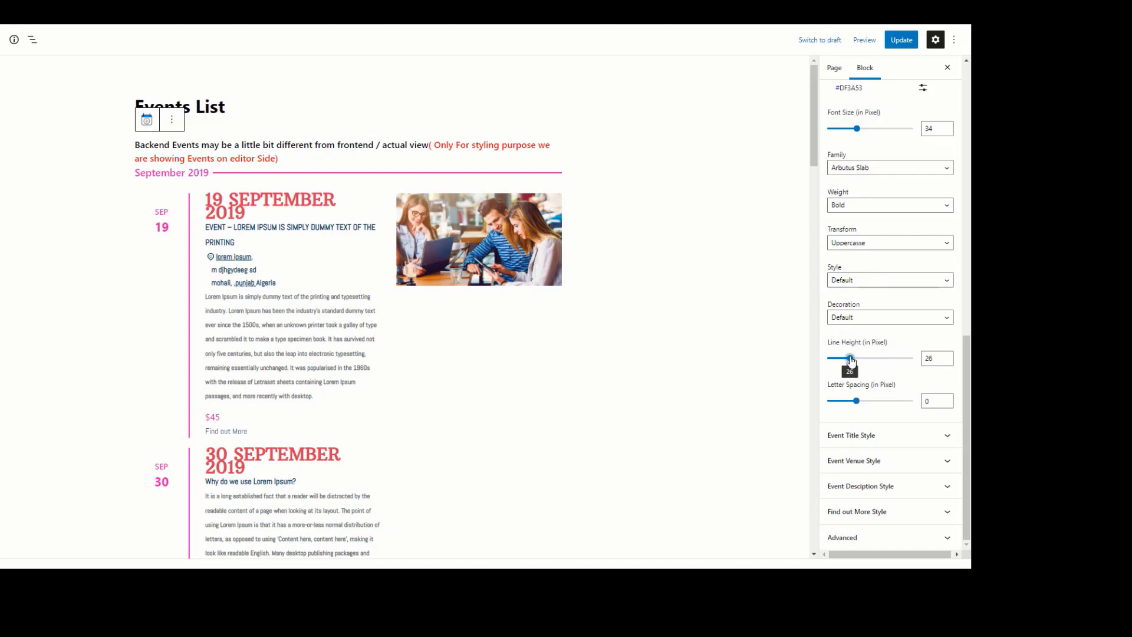
{"action": "left_click_drag", "start_coordinate": [851, 360], "coordinate": [860, 362]}
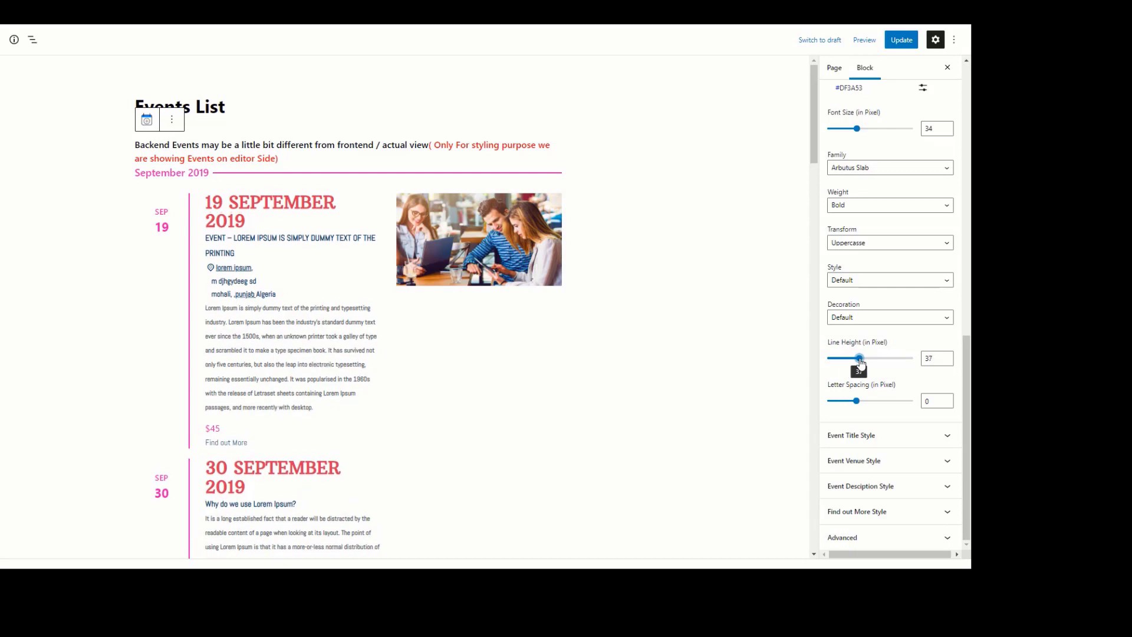
{"action": "left_click", "coordinate": [856, 402]}
{"action": "left_click_drag", "start_coordinate": [856, 403], "coordinate": [849, 403]}
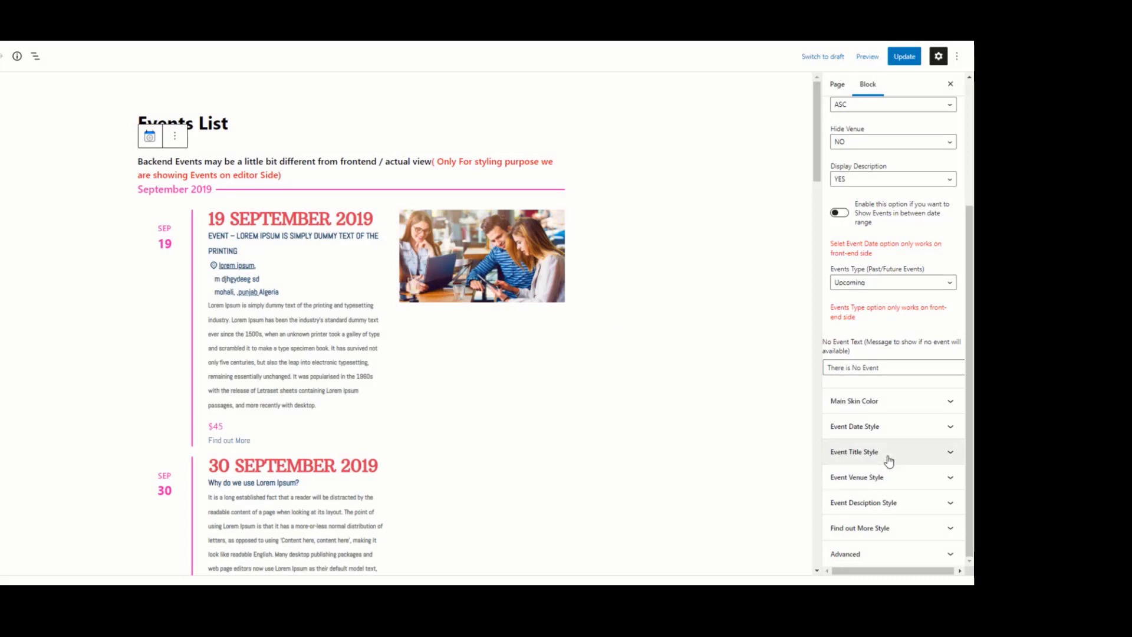
- Colour the event titles purple #B022C7 and set their font size to 25
{"action": "left_click", "coordinate": [888, 454]}
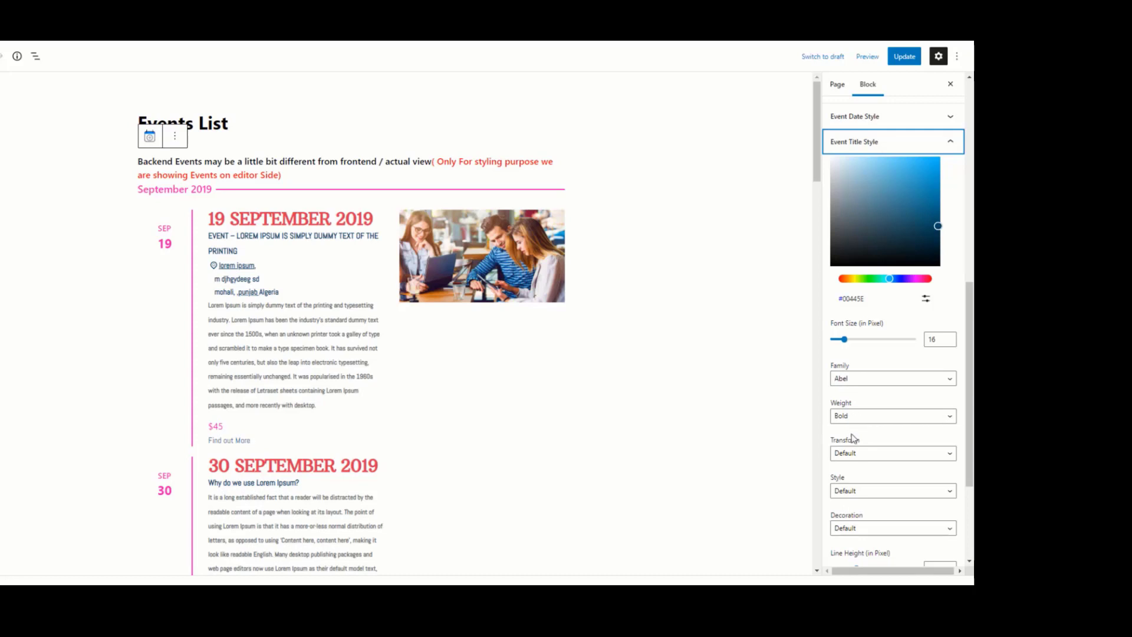
{"action": "scroll", "coordinate": [859, 471], "scroll_direction": "down", "scroll_amount": 1}
{"action": "scroll", "coordinate": [859, 472], "scroll_direction": "up", "scroll_amount": 2}
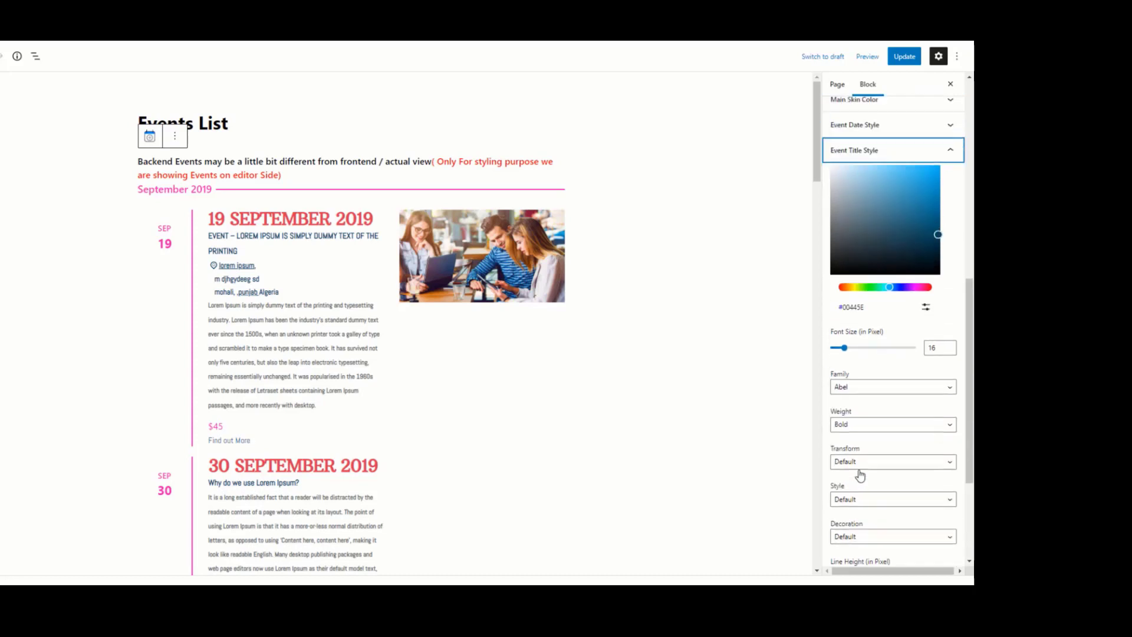
{"action": "left_click_drag", "start_coordinate": [867, 314], "coordinate": [923, 214]}
{"action": "left_click_drag", "start_coordinate": [873, 335], "coordinate": [912, 335]}
{"action": "left_click", "coordinate": [920, 238]}
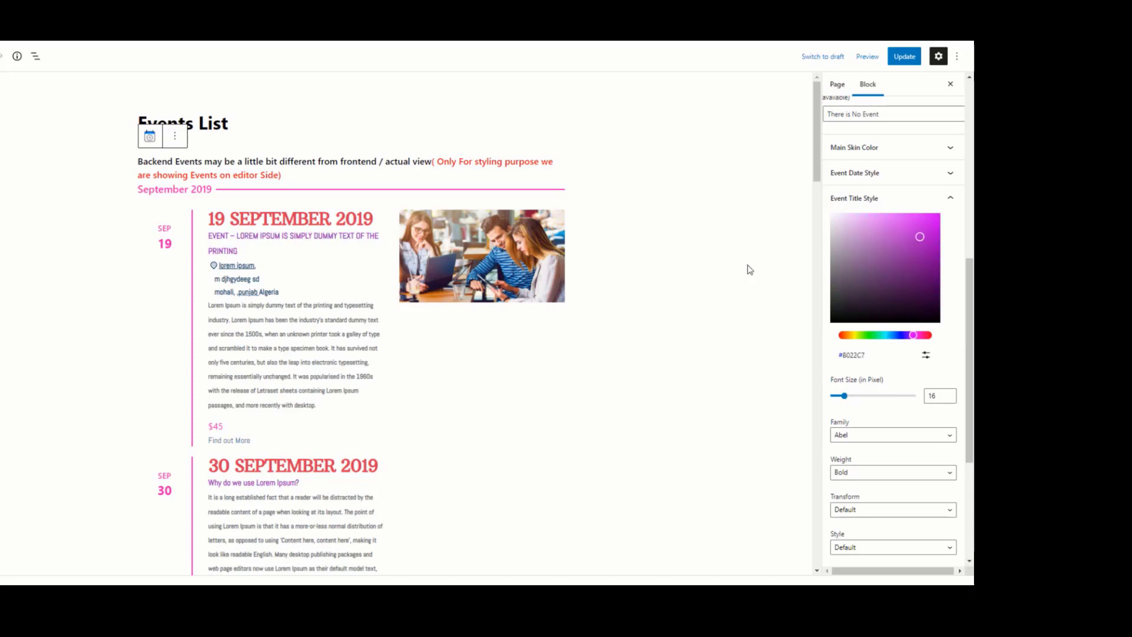
{"action": "left_click_drag", "start_coordinate": [276, 260], "coordinate": [213, 233]}
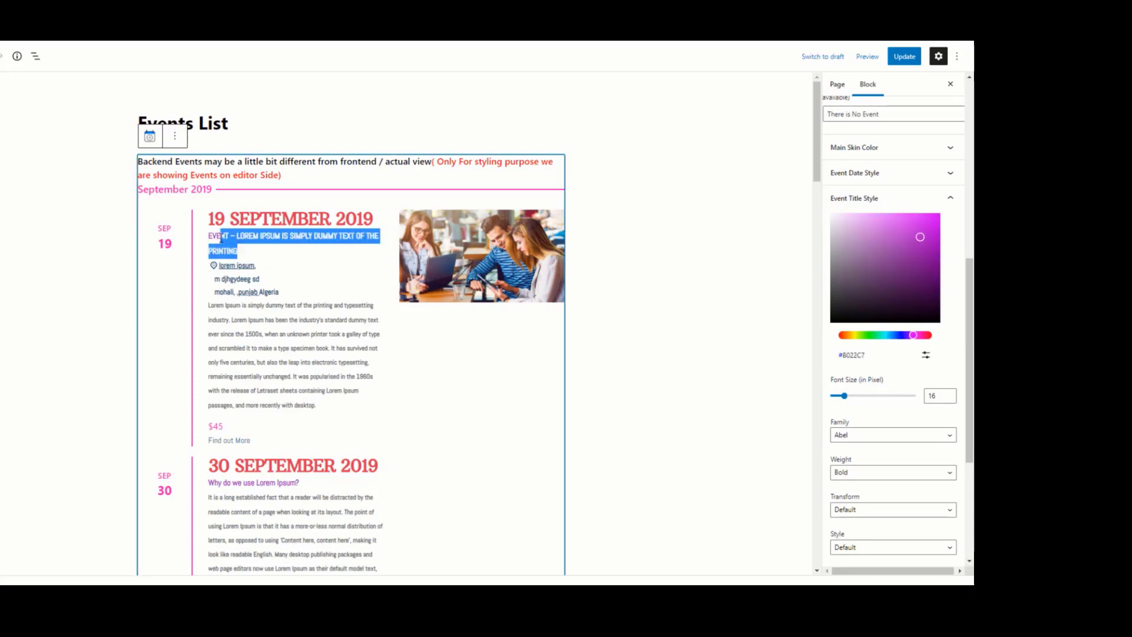
{"action": "left_click", "coordinate": [247, 251]}
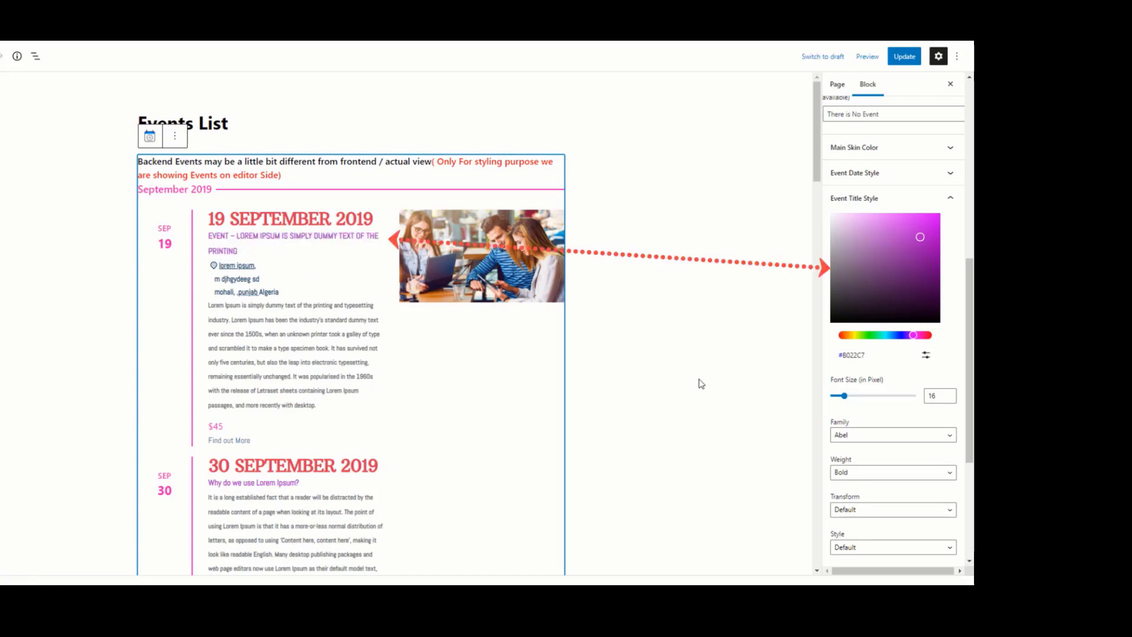
{"action": "scroll", "coordinate": [854, 384], "scroll_direction": "down", "scroll_amount": 1}
{"action": "left_click_drag", "start_coordinate": [844, 341], "coordinate": [853, 341]}
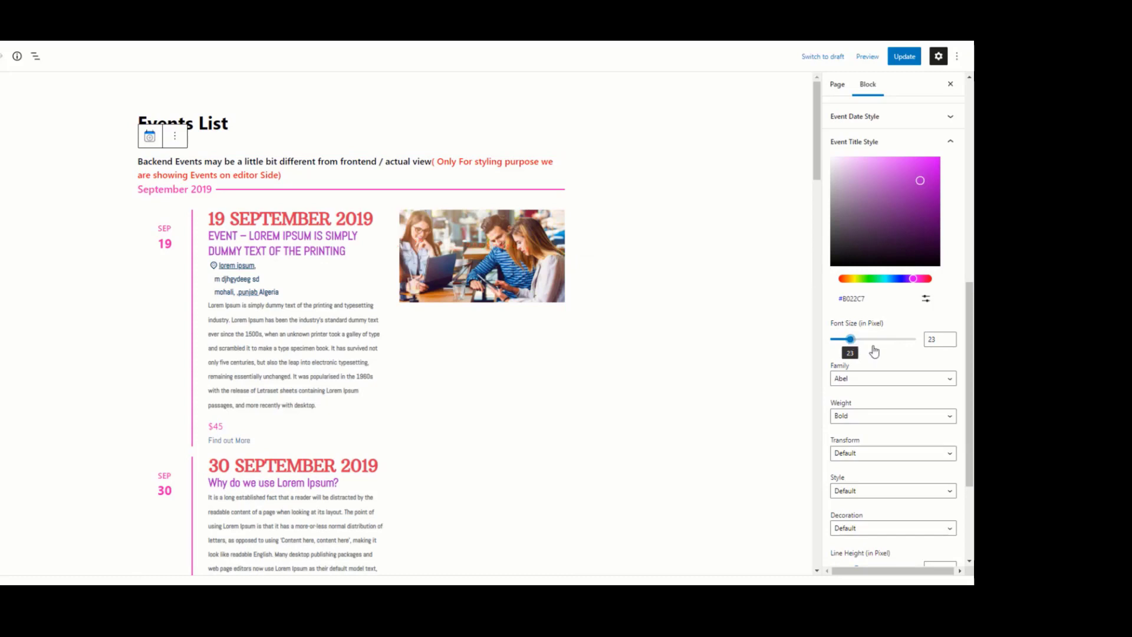
{"action": "left_click", "coordinate": [938, 339]}
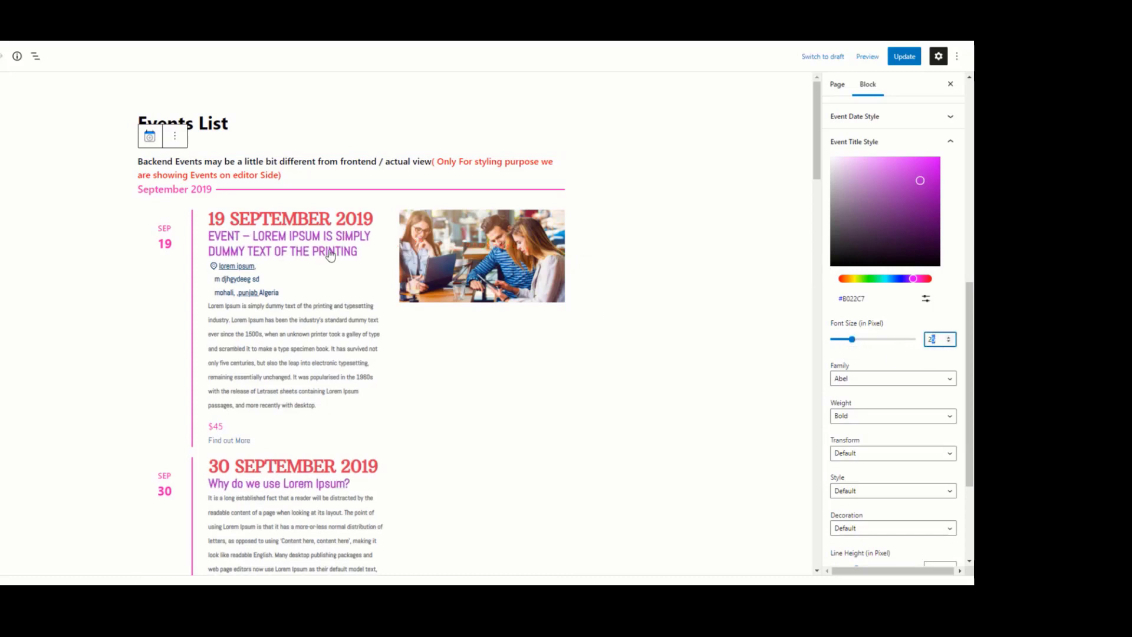
- Set the event titles to Archivo Black, weight 100, with Capitalize transform
{"action": "scroll", "coordinate": [840, 369], "scroll_direction": "down", "scroll_amount": 1}
{"action": "scroll", "coordinate": [839, 369], "scroll_direction": "down", "scroll_amount": 1}
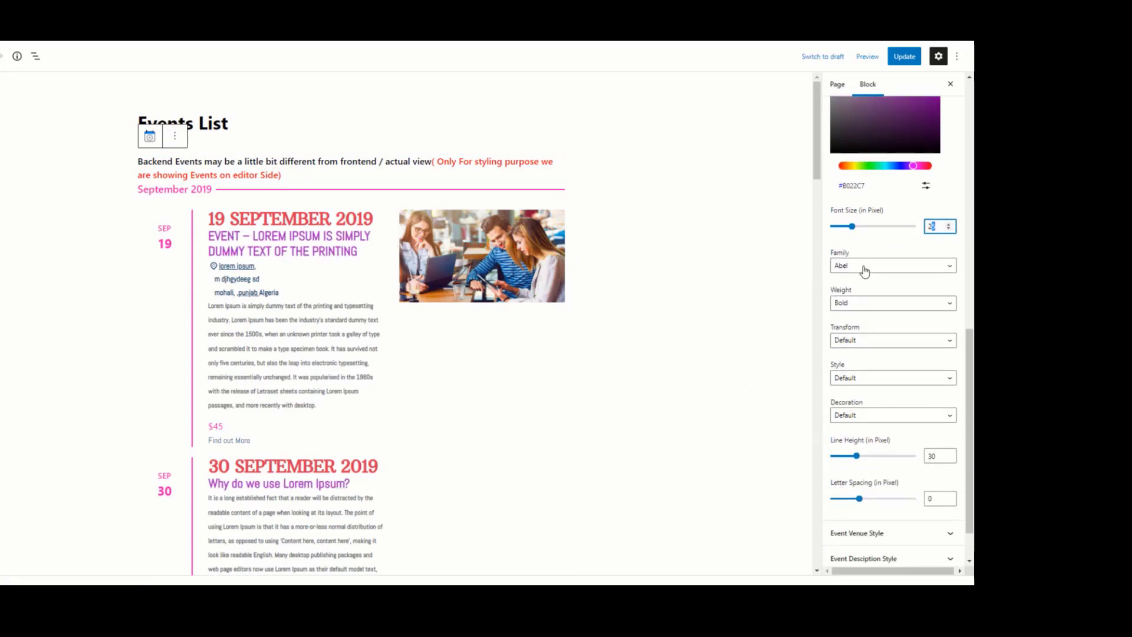
{"action": "left_click", "coordinate": [865, 271]}
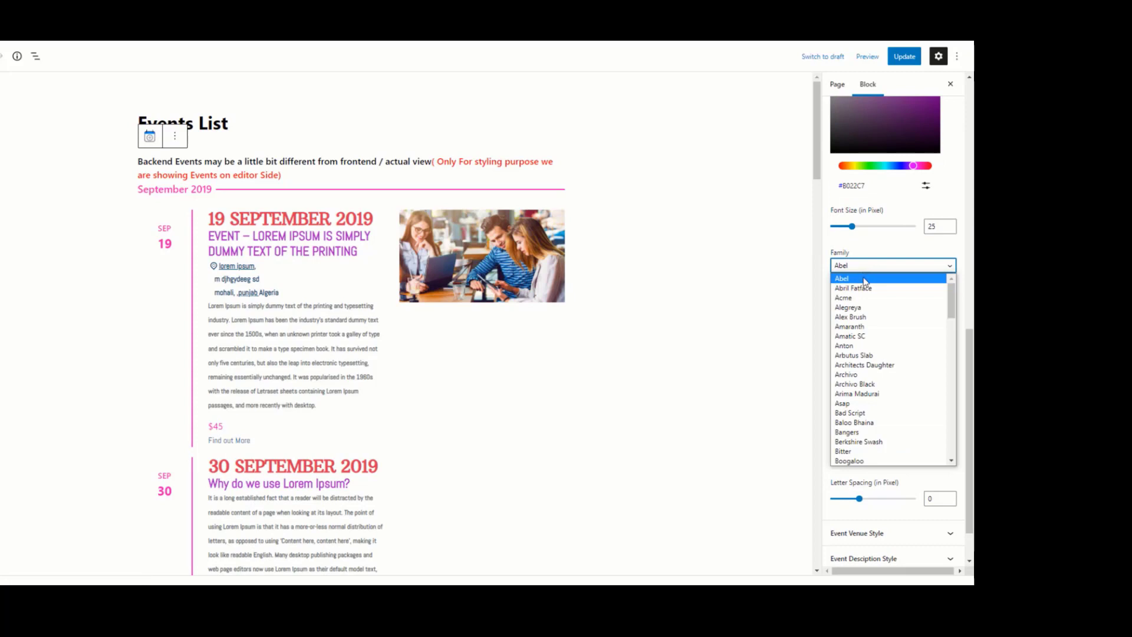
{"action": "left_click", "coordinate": [865, 384]}
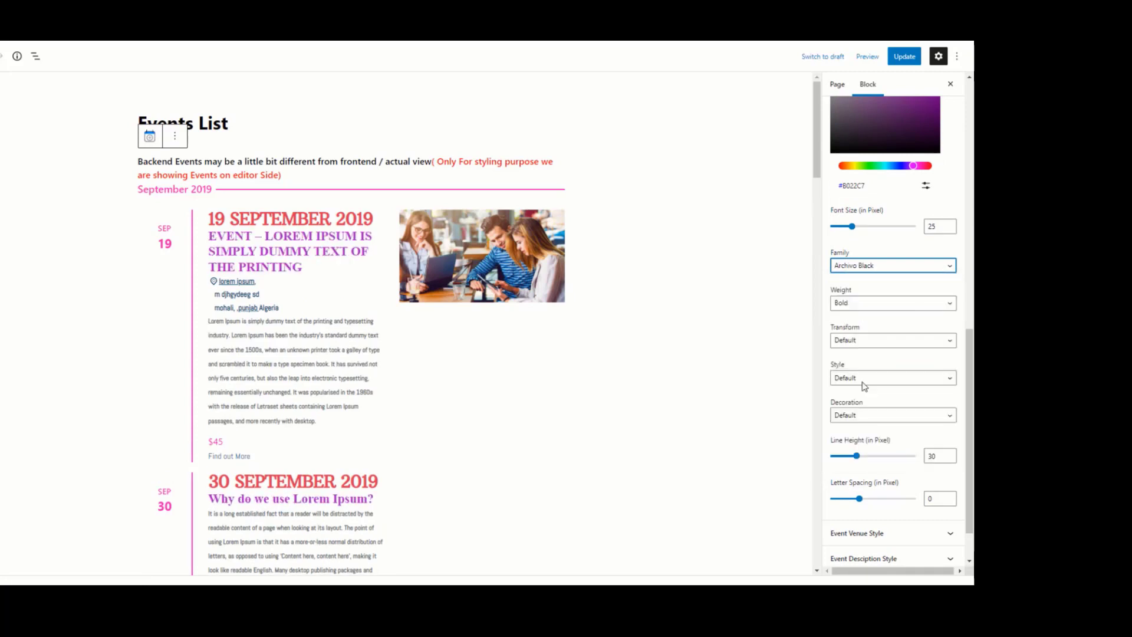
{"action": "left_click", "coordinate": [859, 305]}
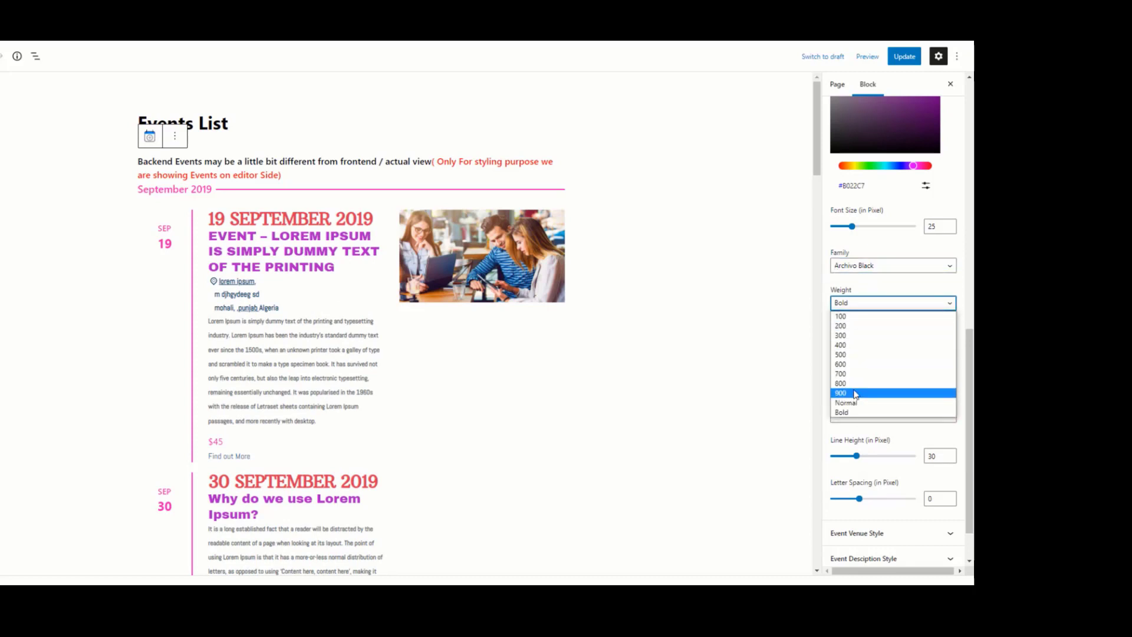
{"action": "left_click", "coordinate": [853, 317]}
{"action": "left_click", "coordinate": [861, 342]}
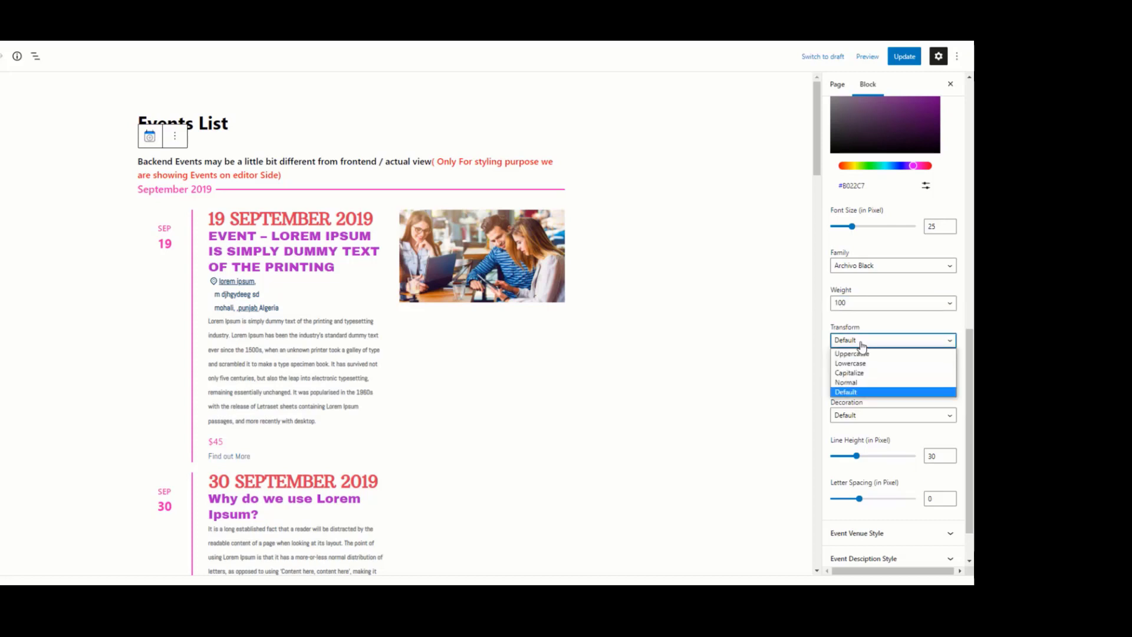
{"action": "left_click", "coordinate": [849, 372]}
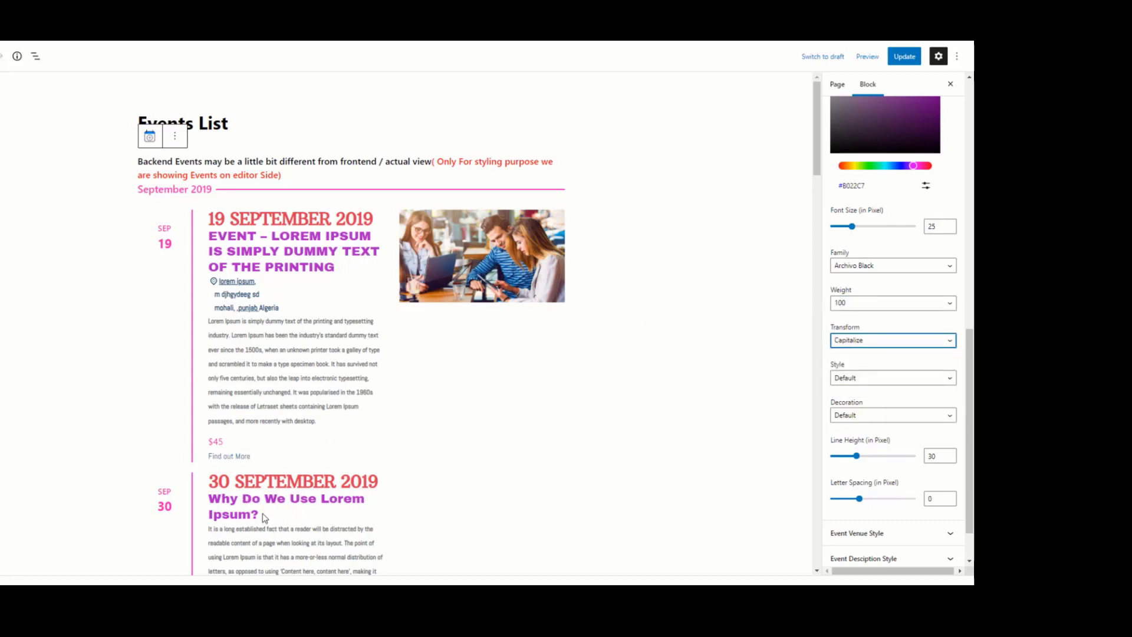
- Reduce the event title line height to 11
{"action": "left_click_drag", "start_coordinate": [263, 517], "coordinate": [209, 504]}
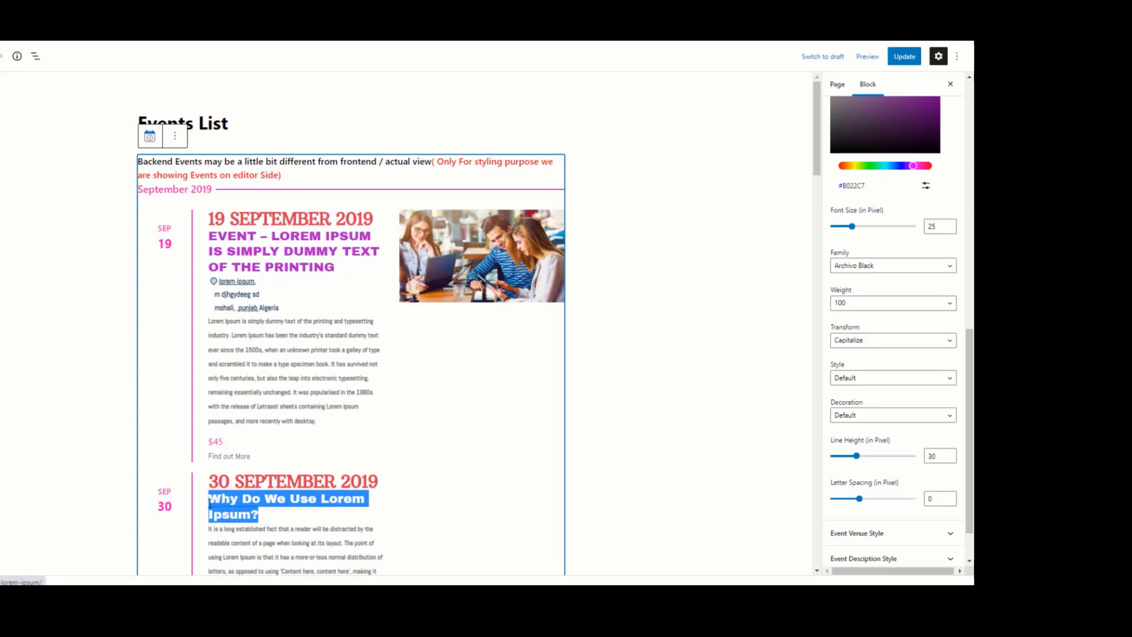
{"action": "left_click", "coordinate": [312, 520]}
{"action": "scroll", "coordinate": [930, 337], "scroll_direction": "down", "scroll_amount": 1}
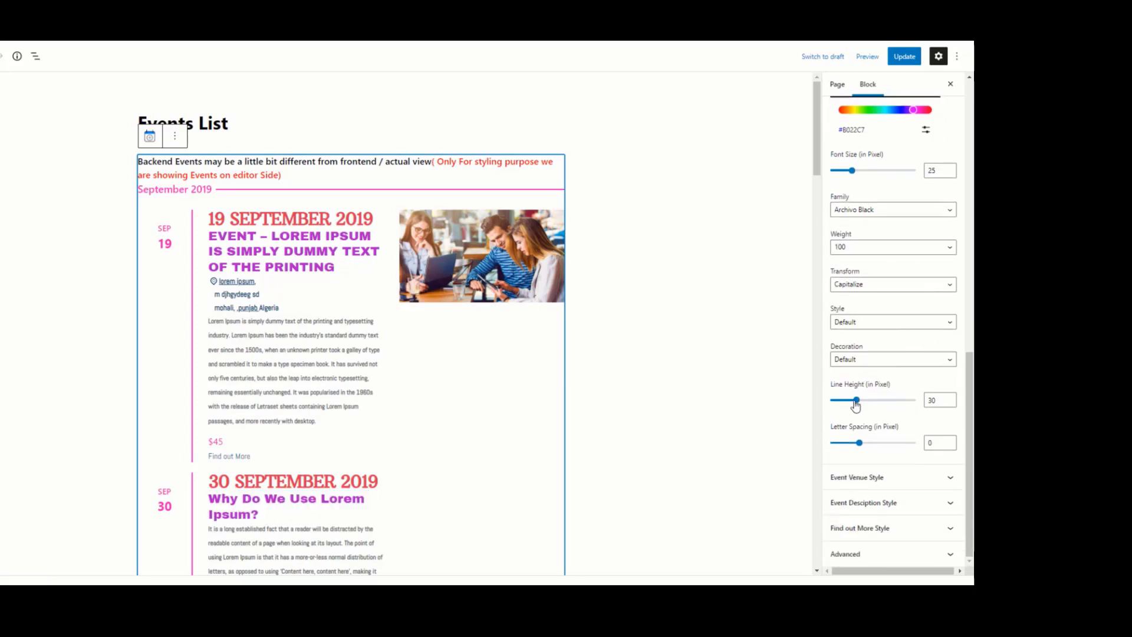
{"action": "left_click_drag", "start_coordinate": [856, 402], "coordinate": [842, 404]}
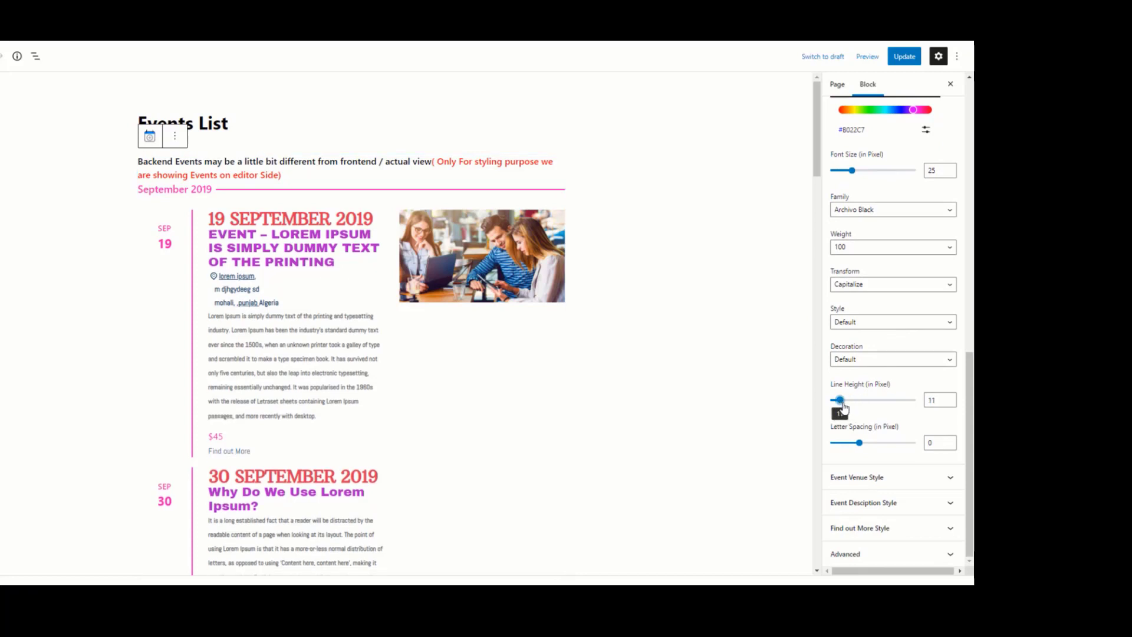
{"action": "left_click", "coordinate": [894, 482]}
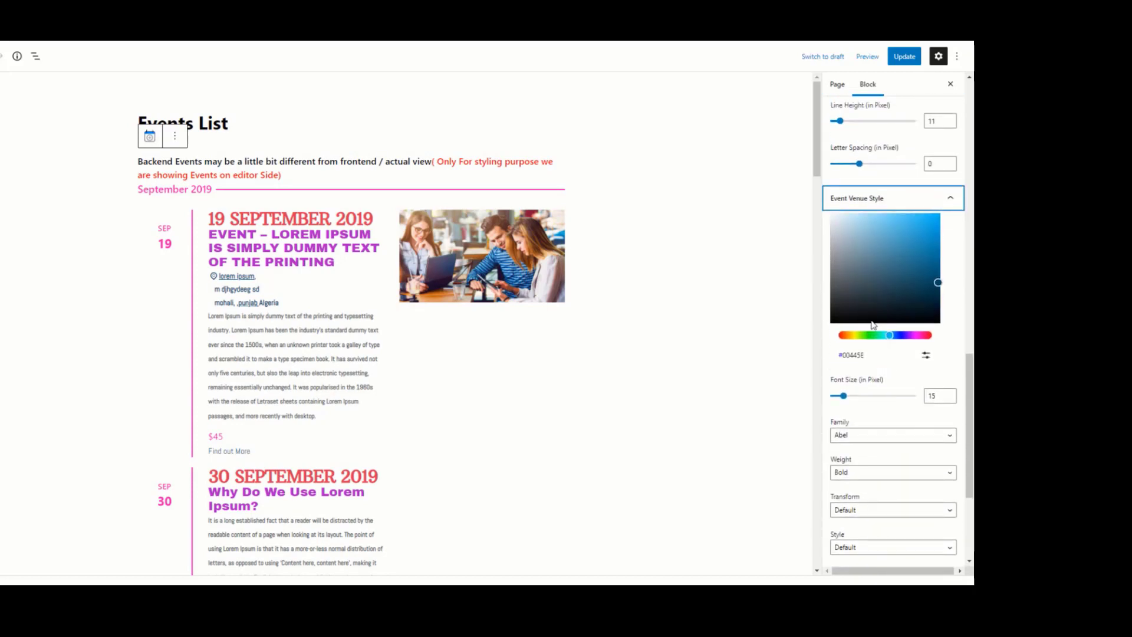
{"action": "left_click_drag", "start_coordinate": [893, 336], "coordinate": [922, 337]}
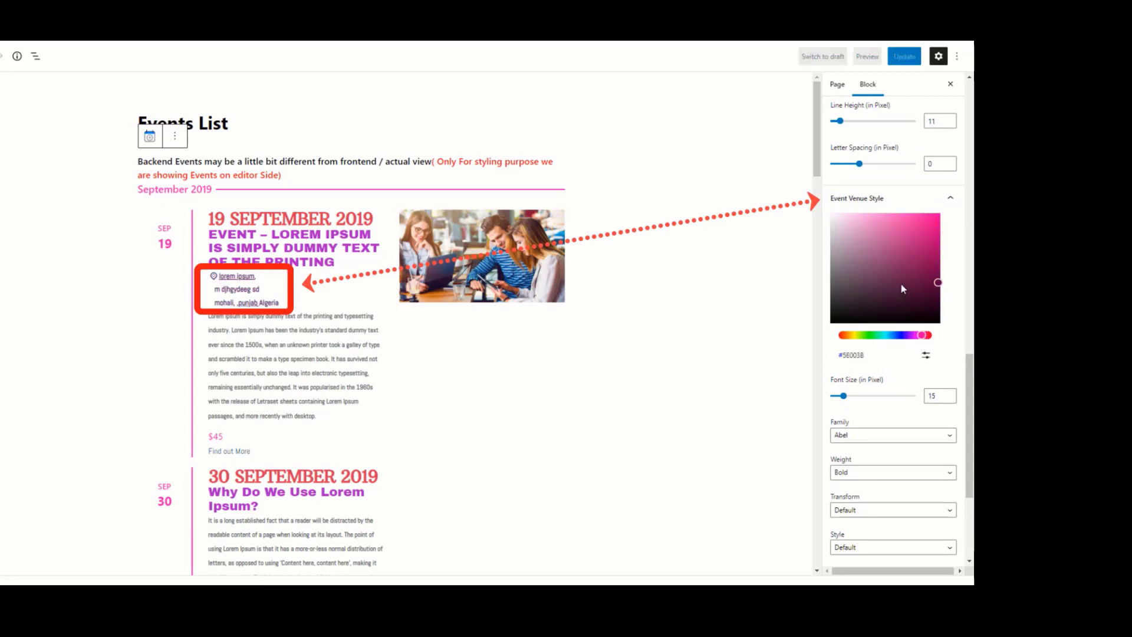
{"action": "left_click", "coordinate": [928, 223]}
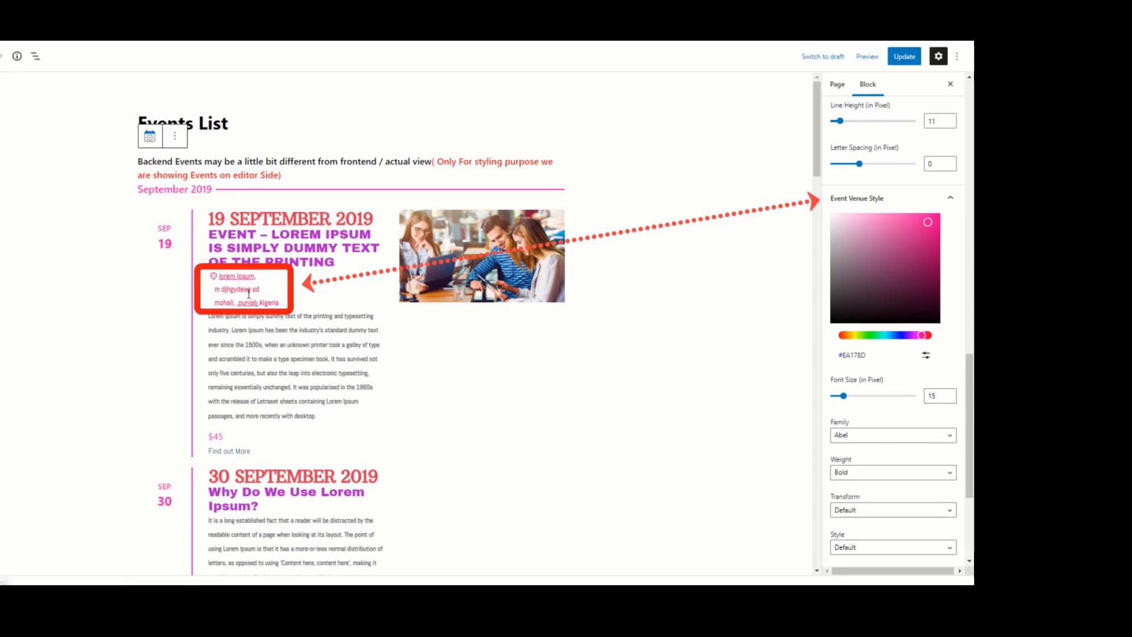
{"action": "scroll", "coordinate": [895, 321], "scroll_direction": "down", "scroll_amount": 3}
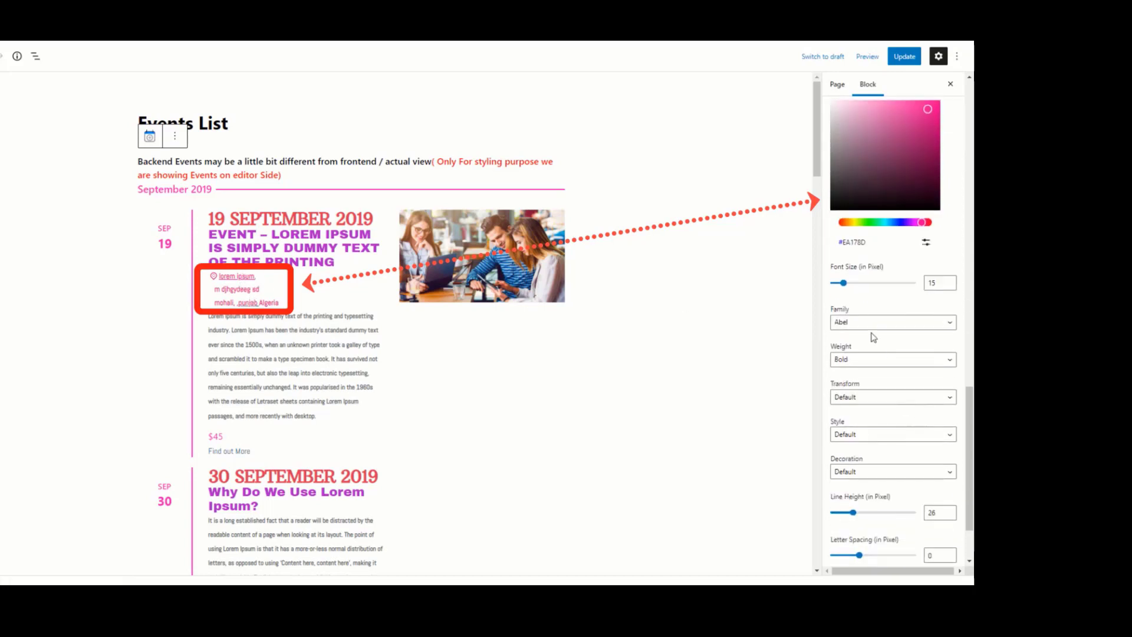
{"action": "left_click", "coordinate": [865, 322]}
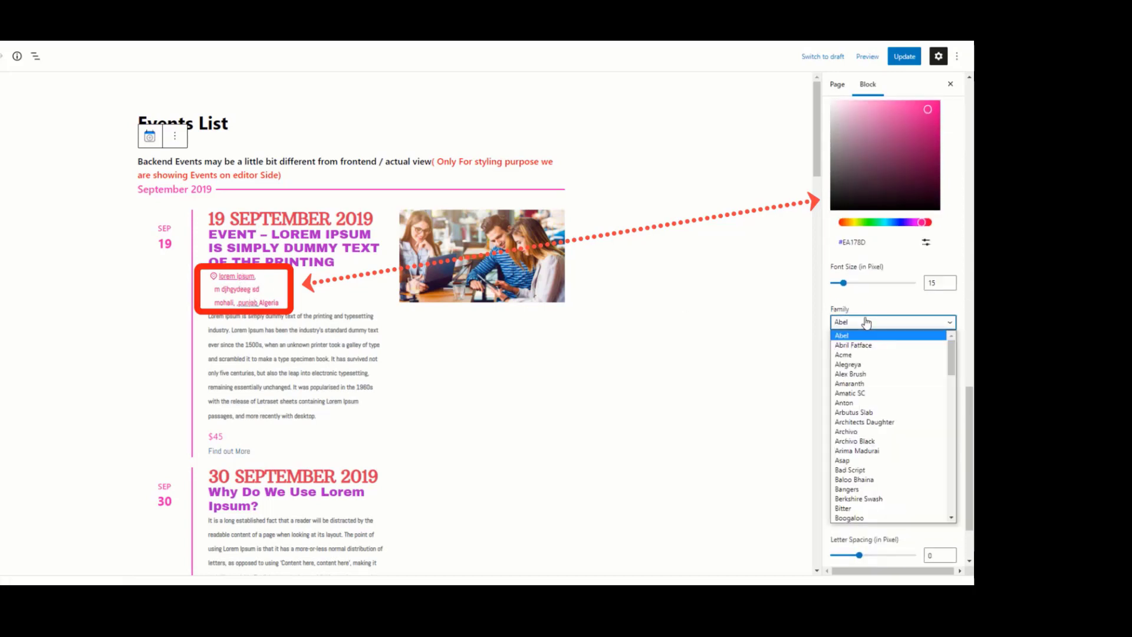
{"action": "left_click", "coordinate": [865, 373]}
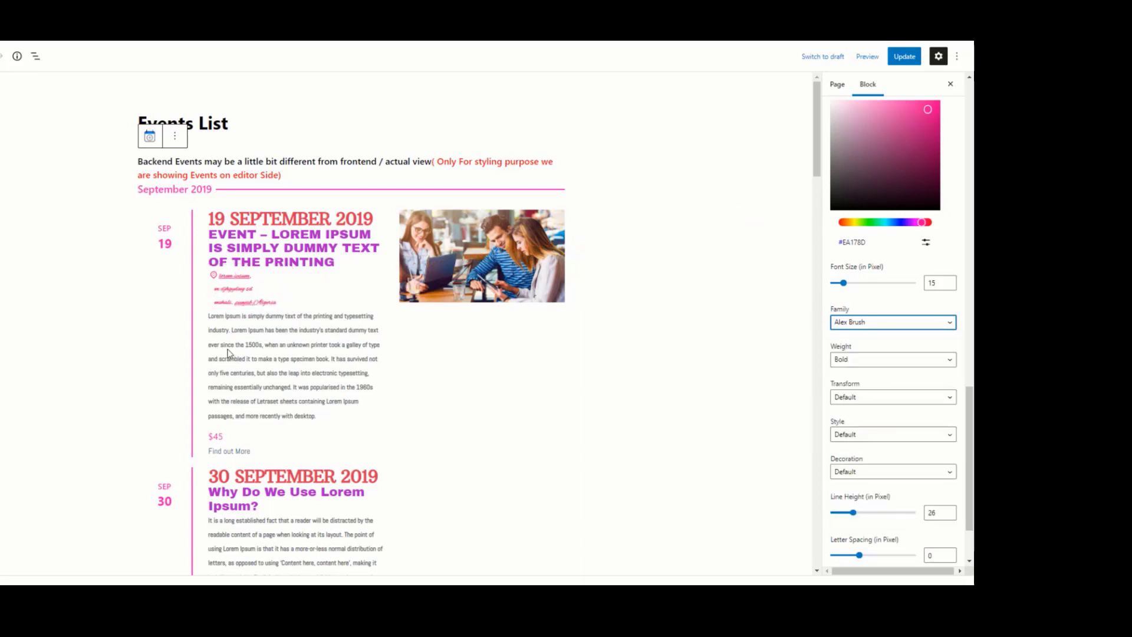
{"action": "left_click_drag", "start_coordinate": [253, 290], "coordinate": [216, 274]}
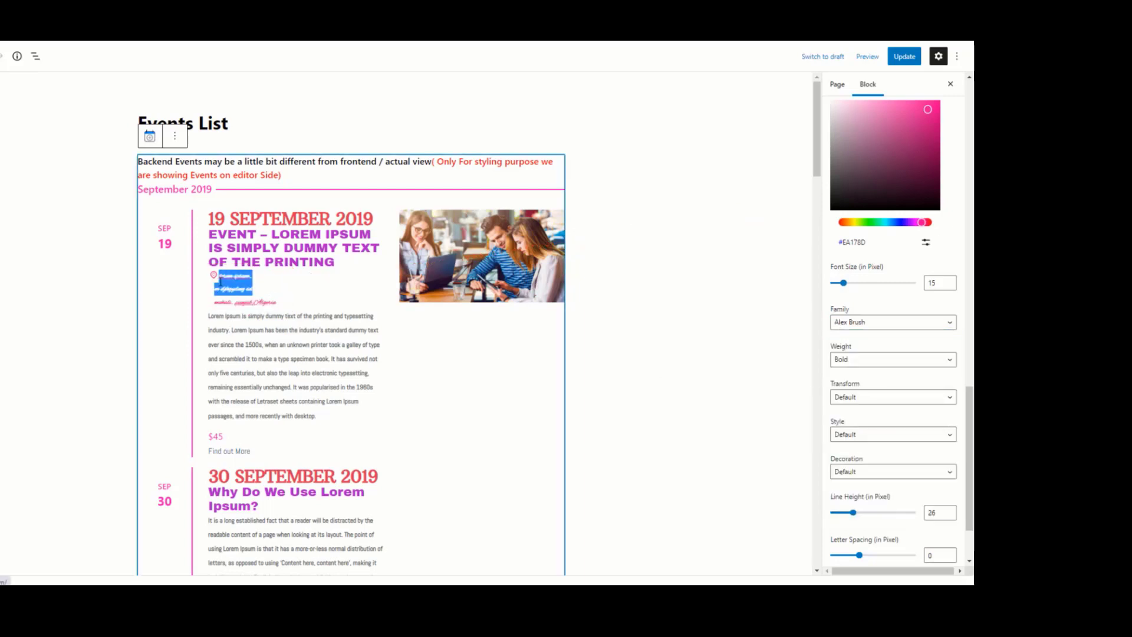
{"action": "scroll", "coordinate": [889, 426], "scroll_direction": "down", "scroll_amount": 2}
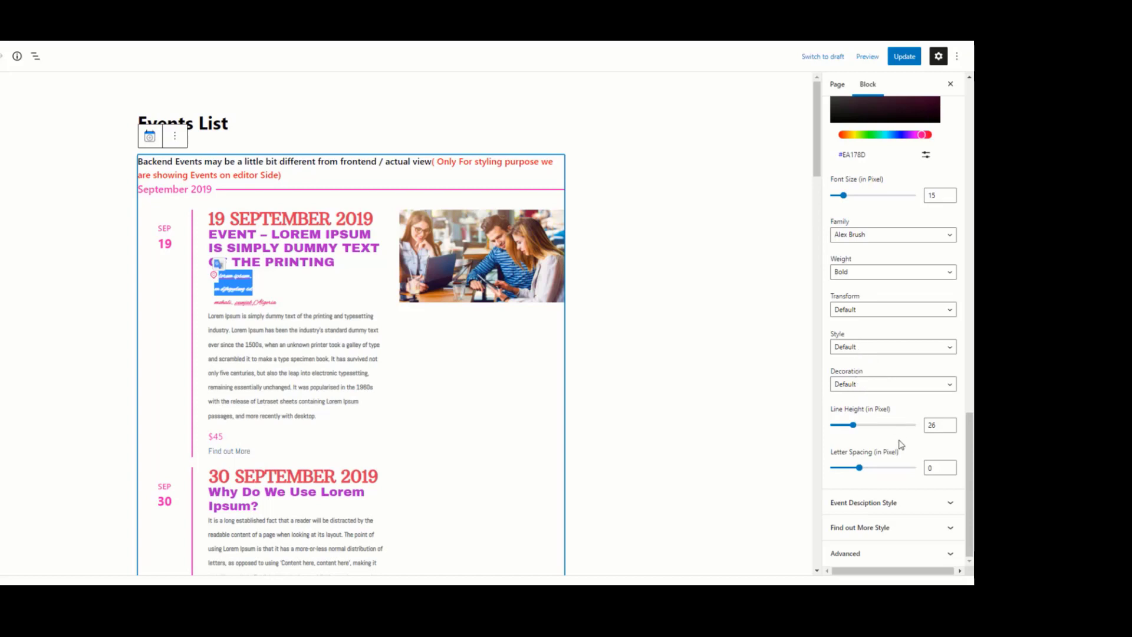
- Set the Event Description text colour to purple
{"action": "left_click", "coordinate": [886, 504]}
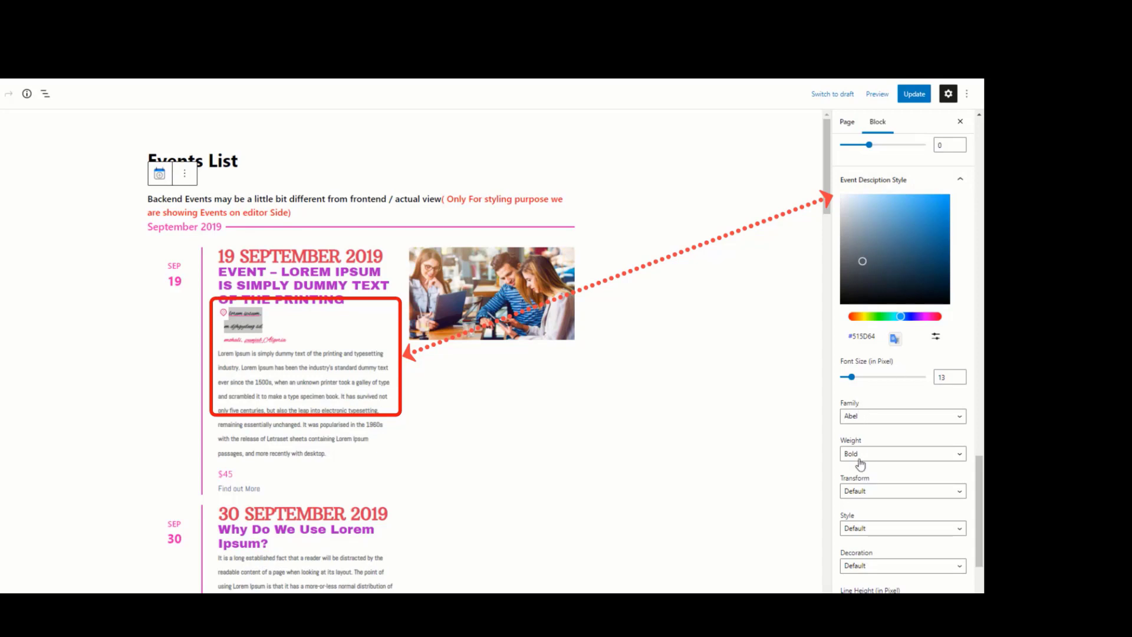
{"action": "scroll", "coordinate": [871, 531], "scroll_direction": "down", "scroll_amount": 2}
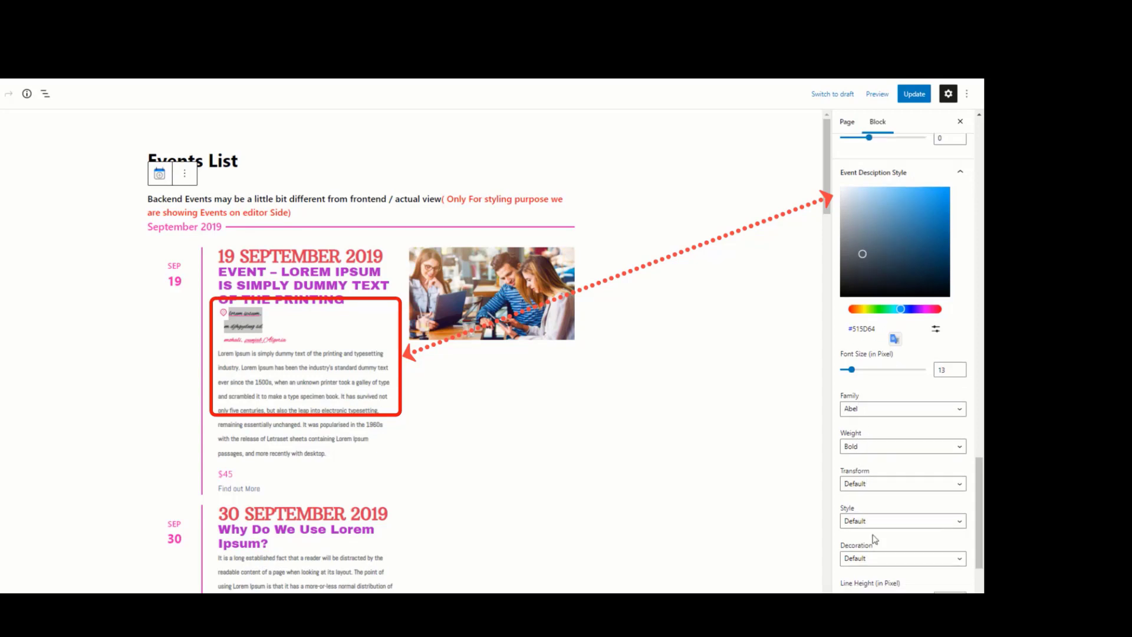
{"action": "scroll", "coordinate": [879, 498], "scroll_direction": "up", "scroll_amount": 4}
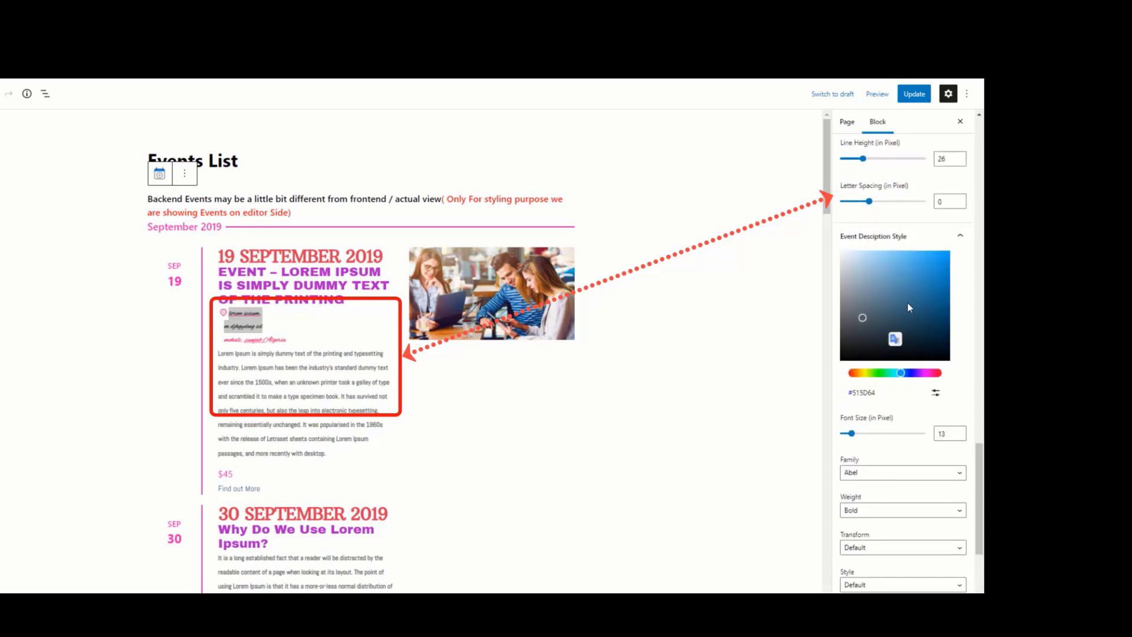
{"action": "left_click_drag", "start_coordinate": [908, 302], "coordinate": [927, 275]}
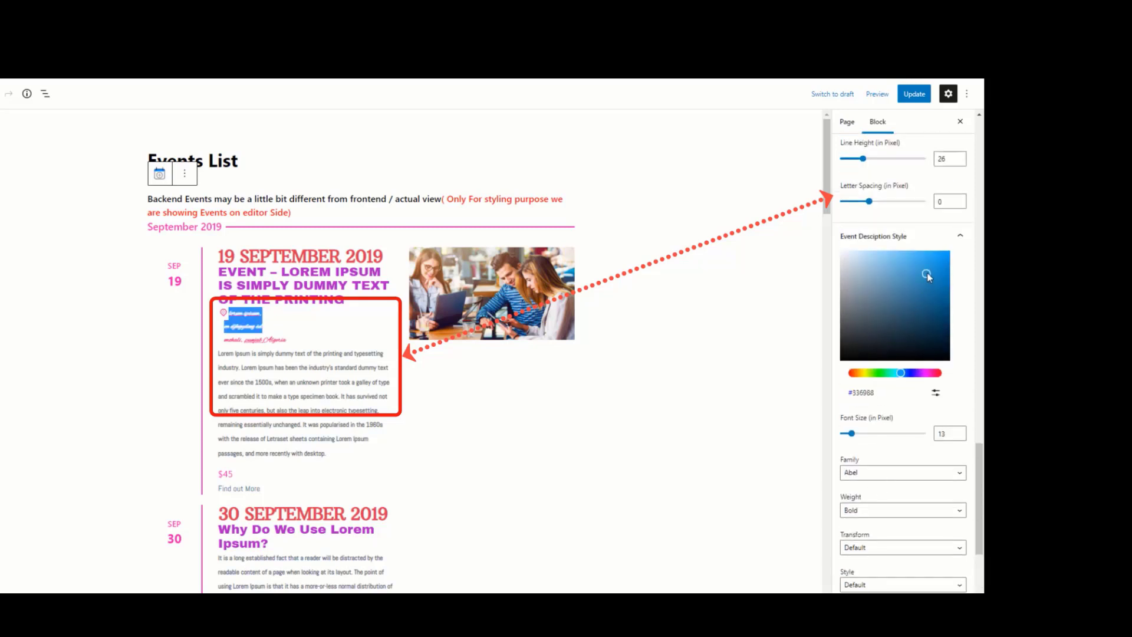
{"action": "left_click", "coordinate": [922, 373]}
- Give descriptions font size 25, Amatic SC, line height 32 and letter spacing 1
{"action": "scroll", "coordinate": [872, 424], "scroll_direction": "down", "scroll_amount": 2}
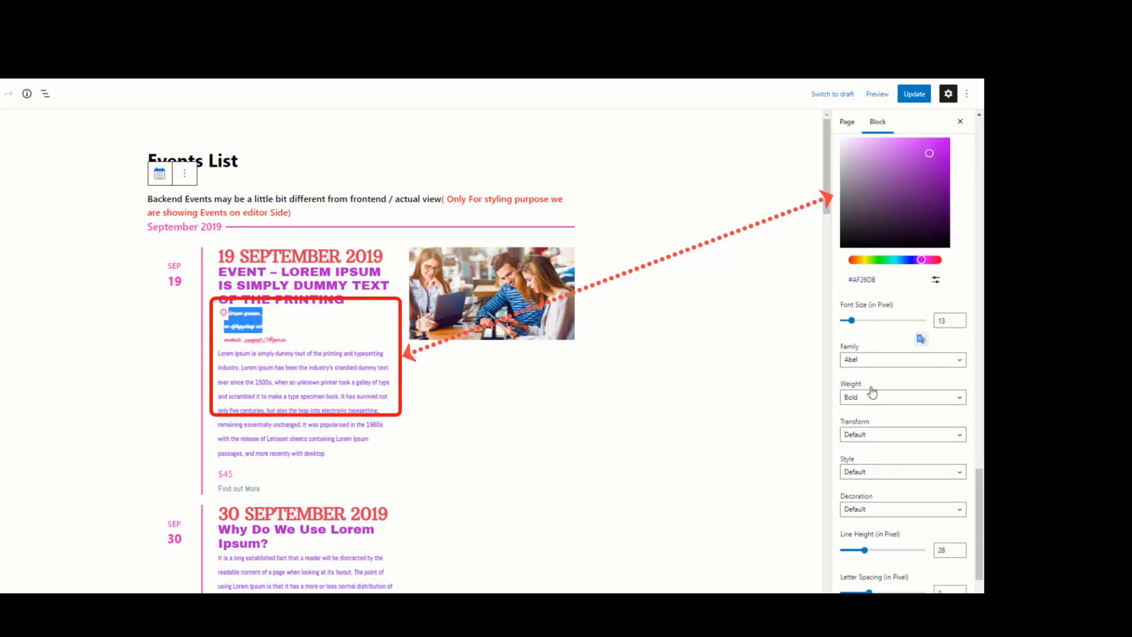
{"action": "left_click", "coordinate": [862, 322]}
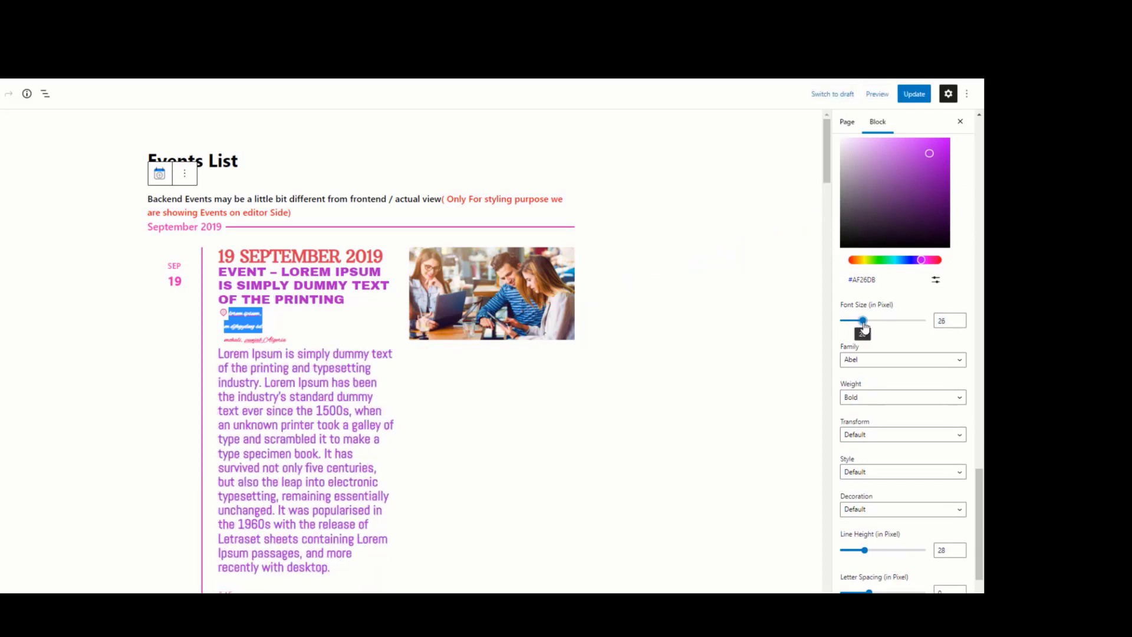
{"action": "left_click", "coordinate": [861, 322]}
{"action": "scroll", "coordinate": [881, 372], "scroll_direction": "down", "scroll_amount": 1}
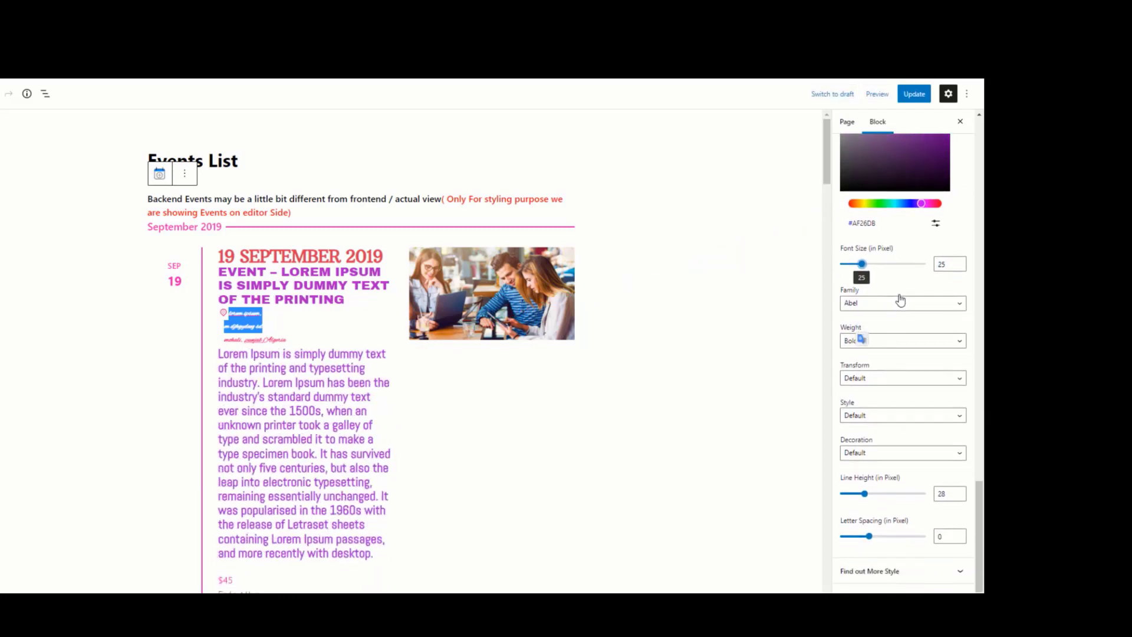
{"action": "left_click", "coordinate": [890, 303]}
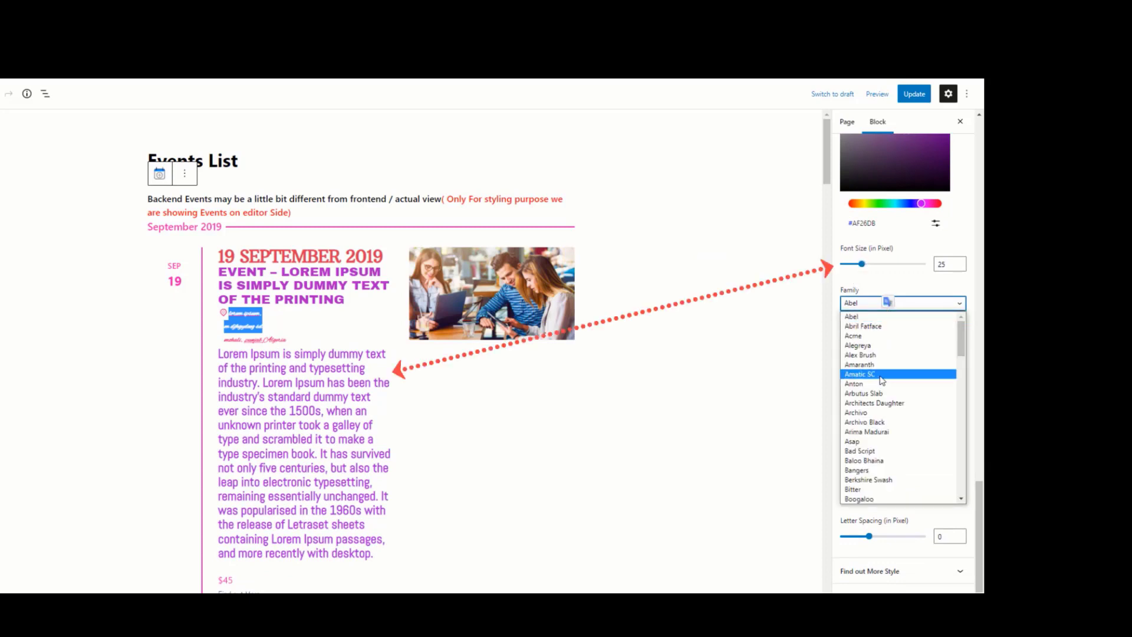
{"action": "key", "text": "Escape"}
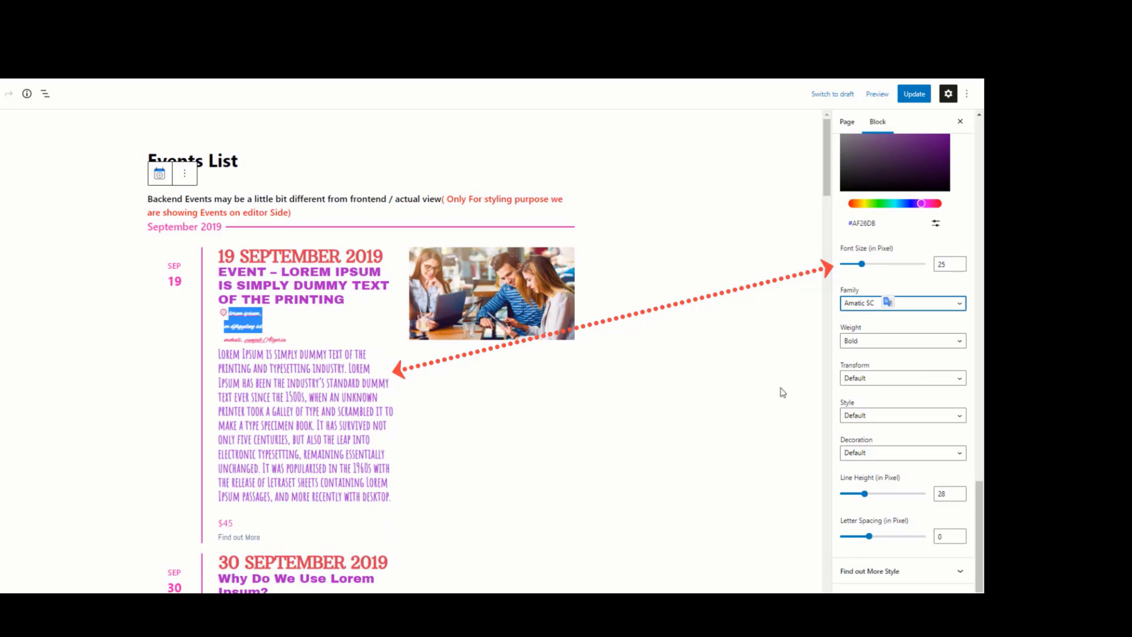
{"action": "scroll", "coordinate": [920, 378], "scroll_direction": "down", "scroll_amount": 1}
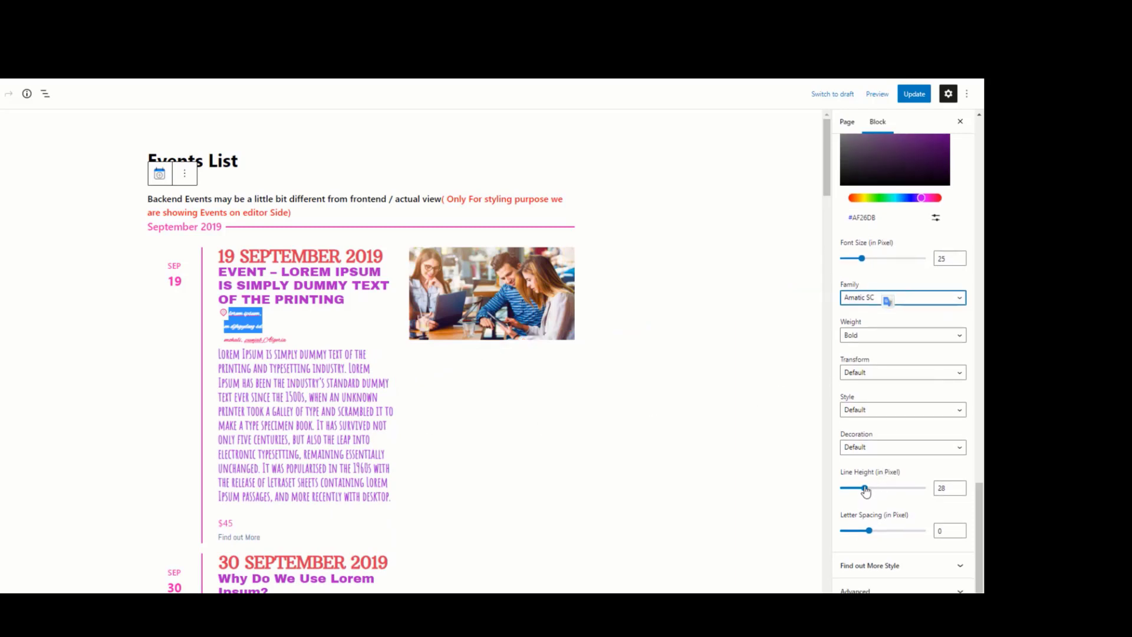
{"action": "left_click_drag", "start_coordinate": [866, 490], "coordinate": [870, 488]}
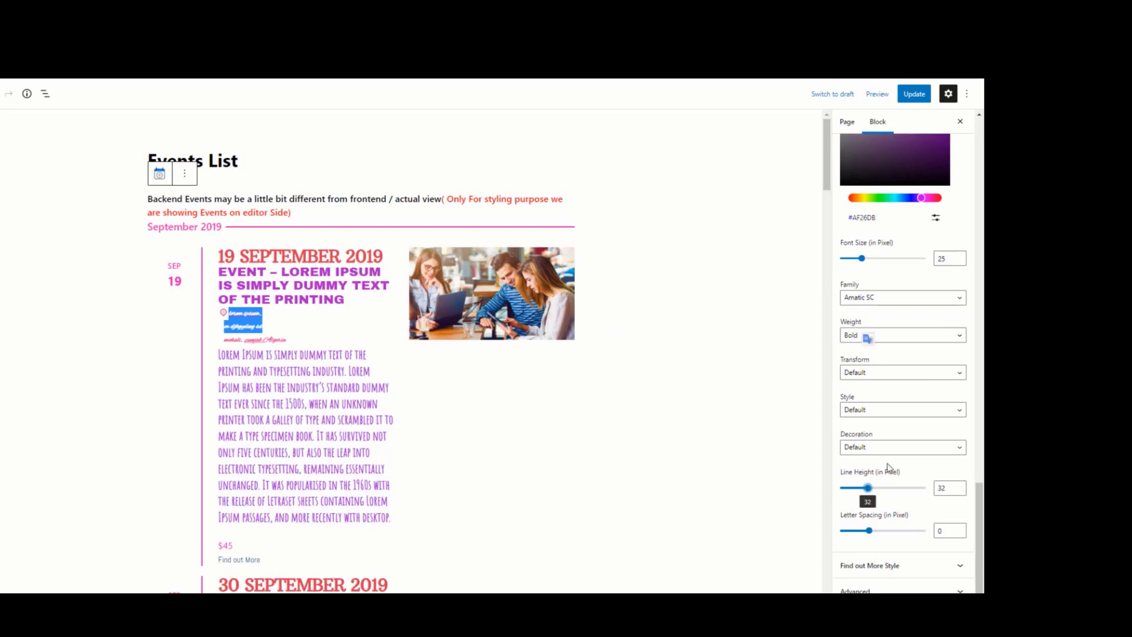
{"action": "left_click_drag", "start_coordinate": [871, 532], "coordinate": [876, 532]}
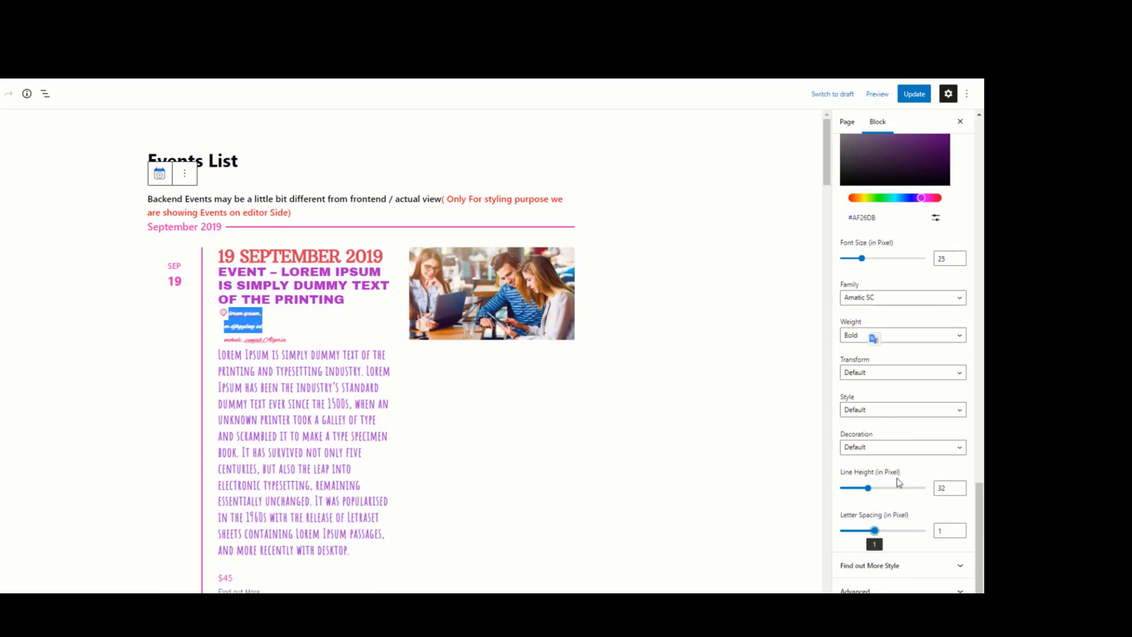
- Replace the Find out More link text with 'Read more'
{"action": "left_click", "coordinate": [886, 575]}
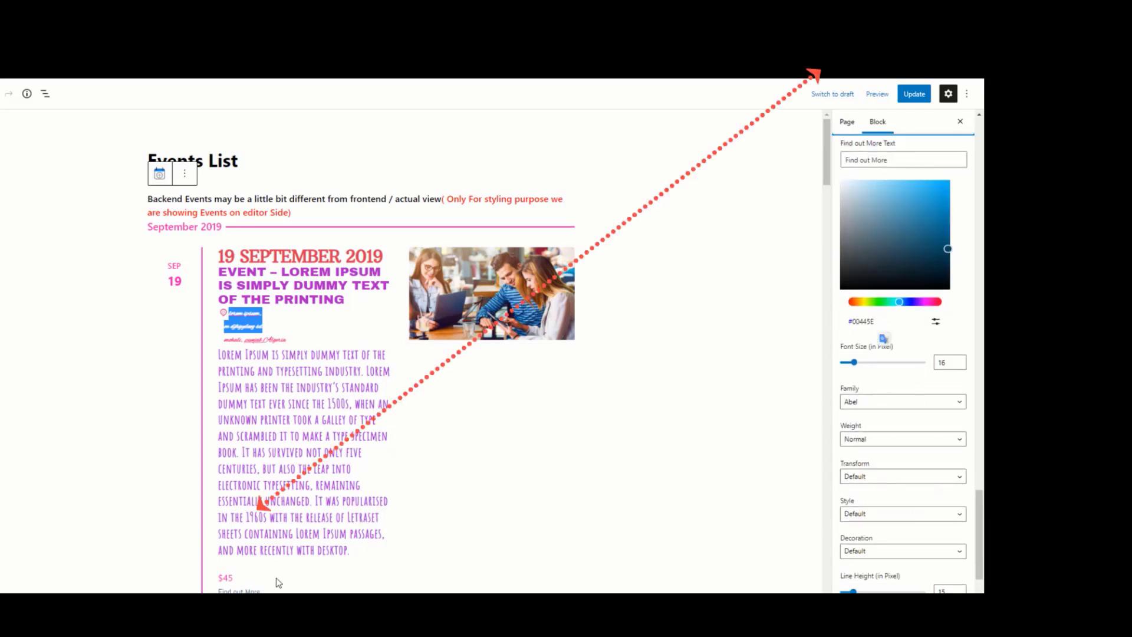
{"action": "scroll", "coordinate": [247, 494], "scroll_direction": "down", "scroll_amount": 3}
{"action": "scroll", "coordinate": [921, 448], "scroll_direction": "up", "scroll_amount": 3}
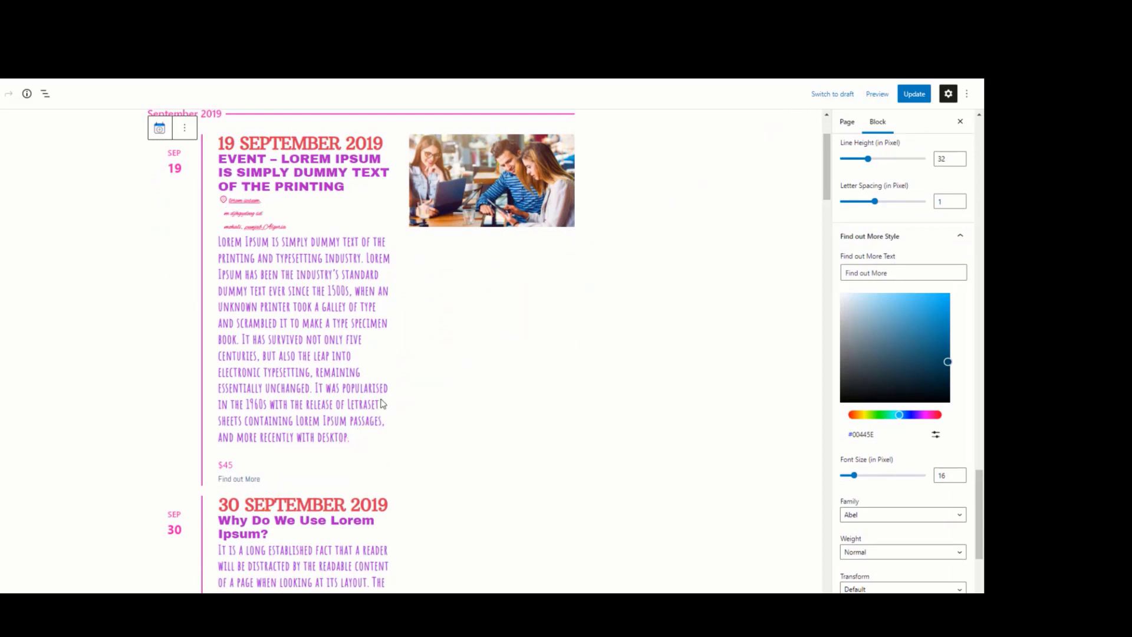
{"action": "left_click", "coordinate": [902, 272]}
{"action": "left_click_drag", "start_coordinate": [903, 271], "coordinate": [846, 272]}
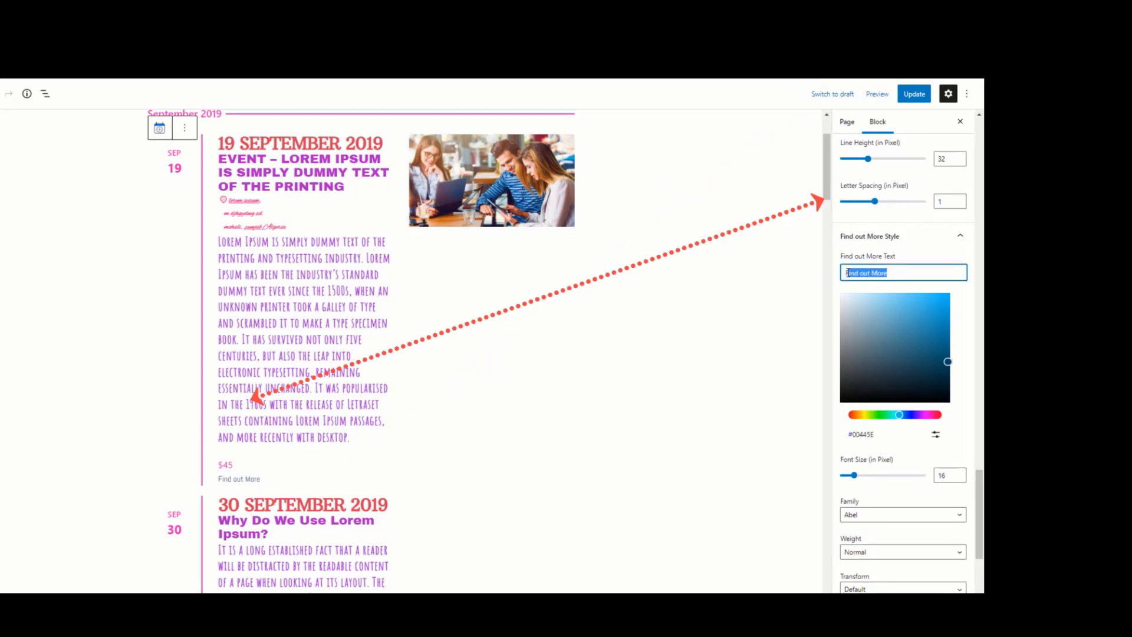
{"action": "key", "text": "BackSpace"}
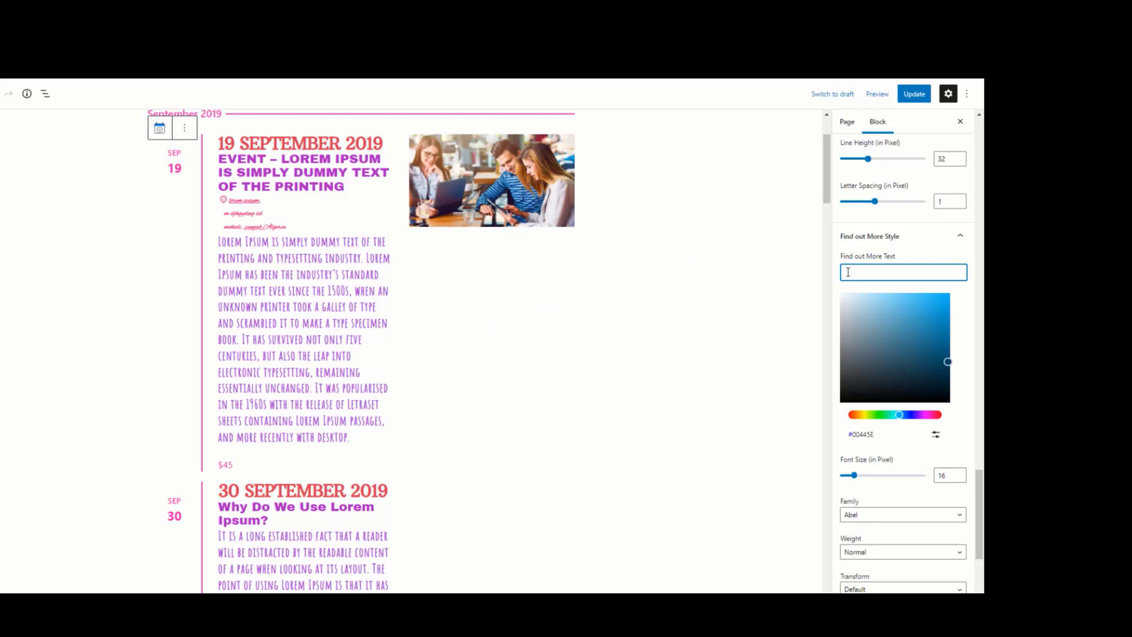
{"action": "type", "text": "read"}
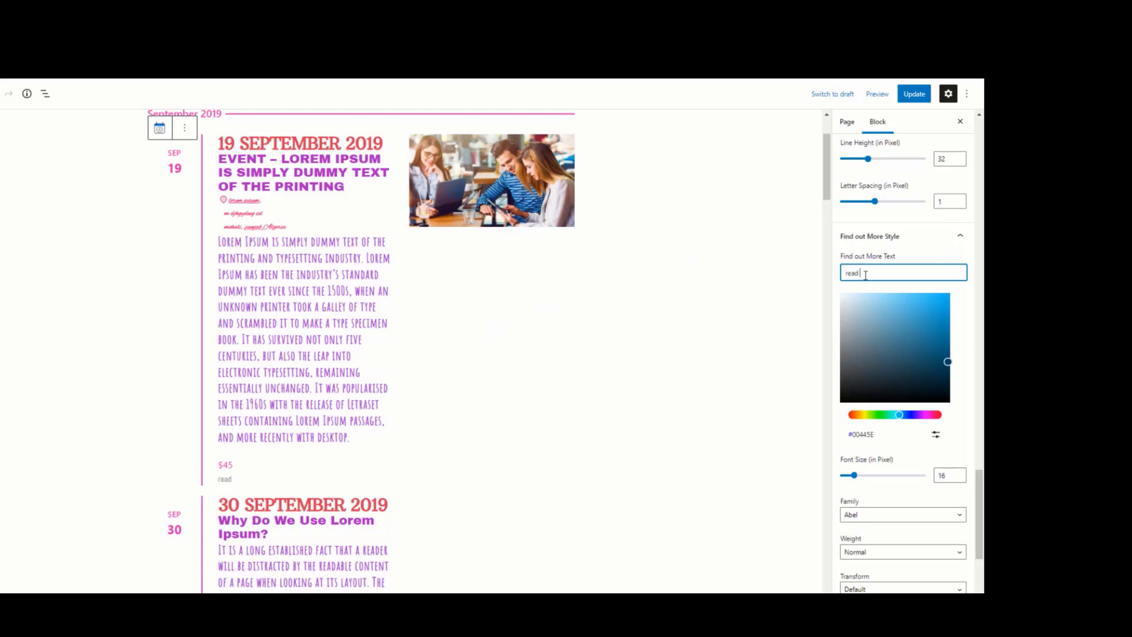
{"action": "type", "text": " more"}
{"action": "key", "text": "BackSpace"}
{"action": "type", "text": "R"}
{"action": "left_click_drag", "start_coordinate": [882, 276], "coordinate": [853, 271]}
{"action": "left_click", "coordinate": [882, 271]}
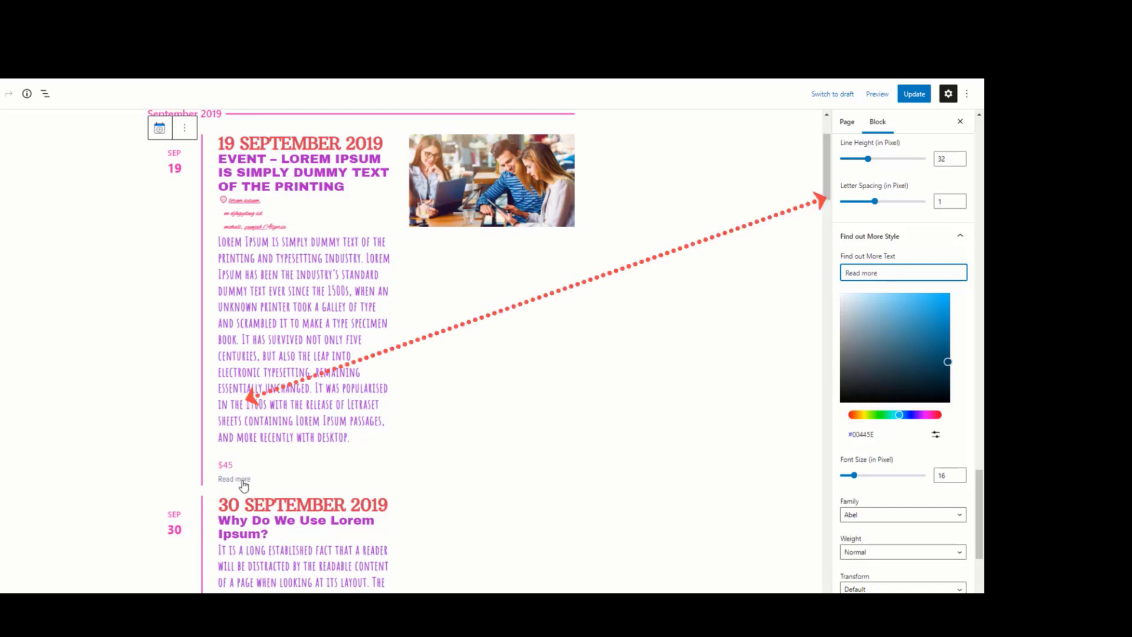
- Shift the Read more link colour toward a vivid magenta
{"action": "scroll", "coordinate": [381, 454], "scroll_direction": "down", "scroll_amount": 3}
{"action": "scroll", "coordinate": [382, 458], "scroll_direction": "up", "scroll_amount": 2}
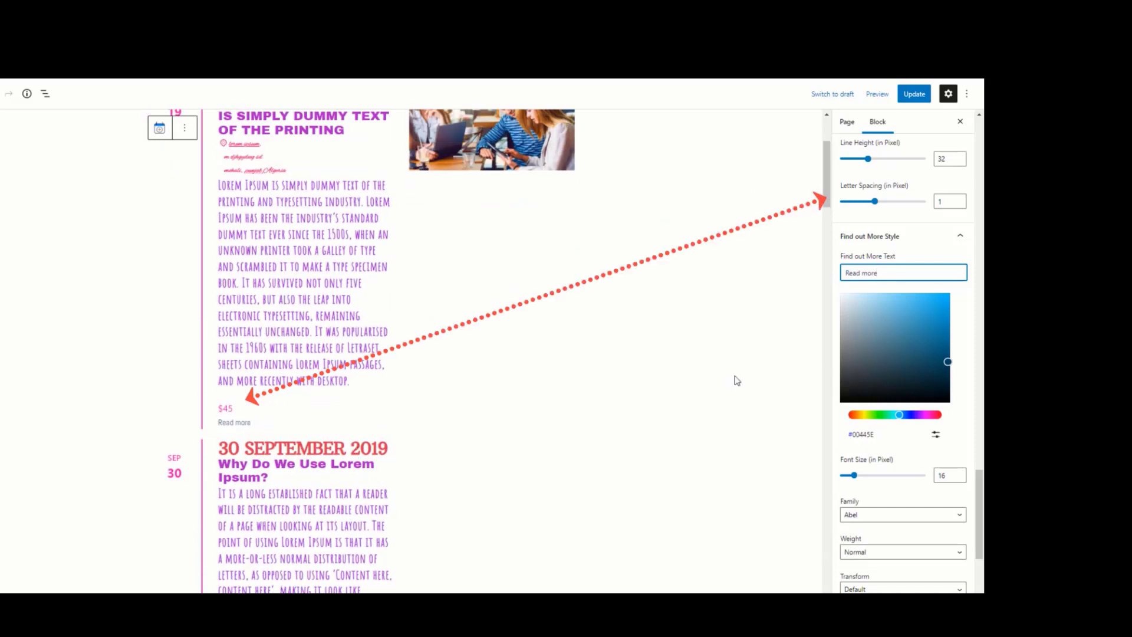
{"action": "left_click_drag", "start_coordinate": [904, 417], "coordinate": [924, 415]}
{"action": "mouse_move", "coordinate": [916, 345]}
{"action": "left_mouse_down"}
{"action": "mouse_move", "coordinate": [933, 297]}
{"action": "mouse_move", "coordinate": [948, 316]}
{"action": "mouse_move", "coordinate": [944, 305]}
{"action": "mouse_move", "coordinate": [918, 320]}
{"action": "mouse_move", "coordinate": [931, 308]}
{"action": "left_mouse_up"}
- Make the Read more link red #E13726, 41 px, in Amatic SC
{"action": "left_click", "coordinate": [853, 417]}
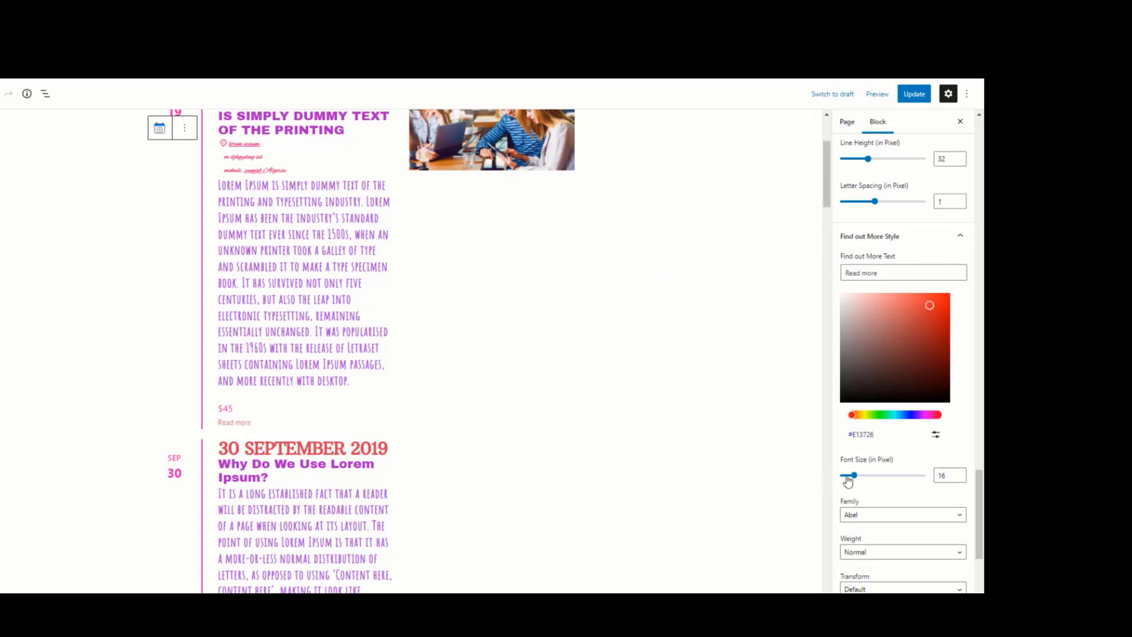
{"action": "mouse_move", "coordinate": [857, 477]}
{"action": "left_click_drag", "start_coordinate": [857, 477], "coordinate": [877, 476]}
{"action": "scroll", "coordinate": [866, 410], "scroll_direction": "down", "scroll_amount": 3}
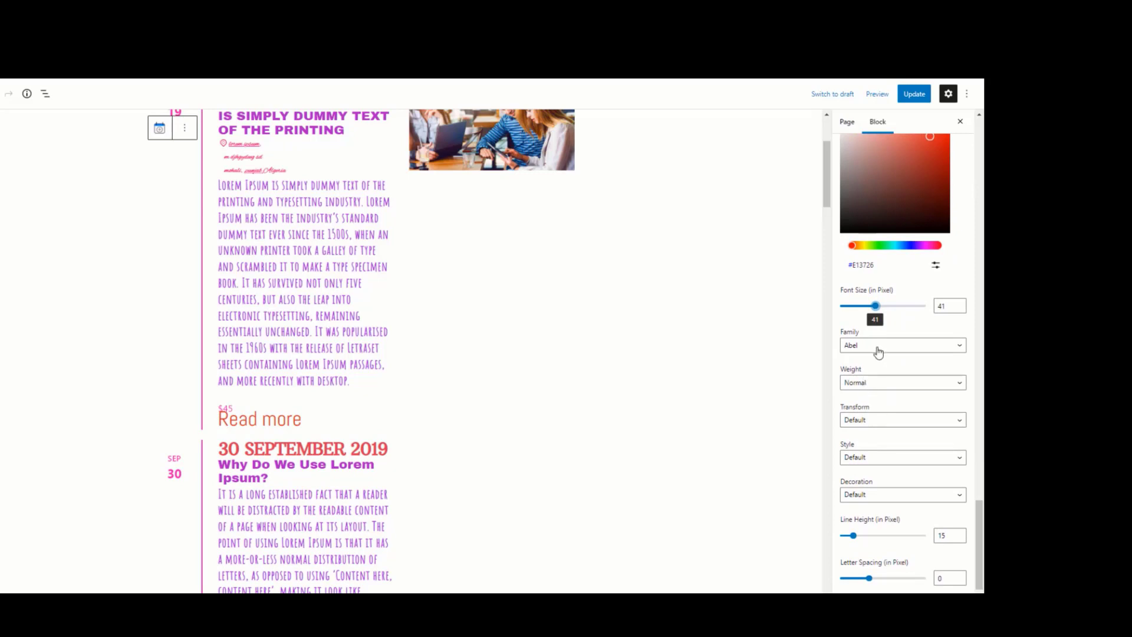
{"action": "left_click", "coordinate": [875, 346]}
{"action": "left_click", "coordinate": [870, 421]}
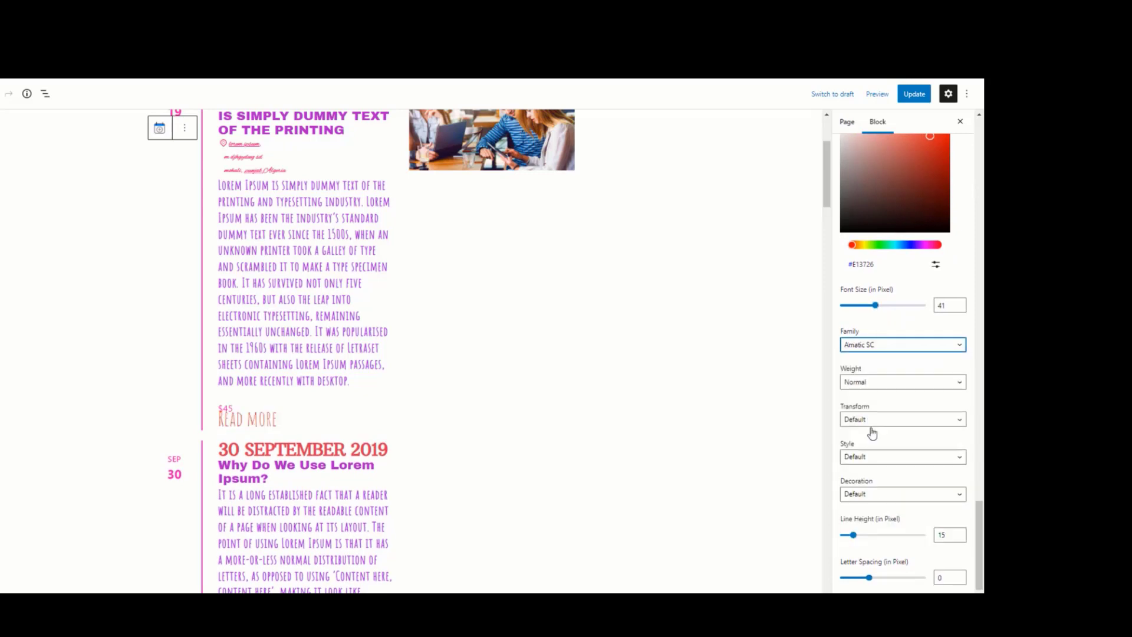
- Set the link line height to 28 and update the page
{"action": "scroll", "coordinate": [872, 430], "scroll_direction": "down", "scroll_amount": 1}
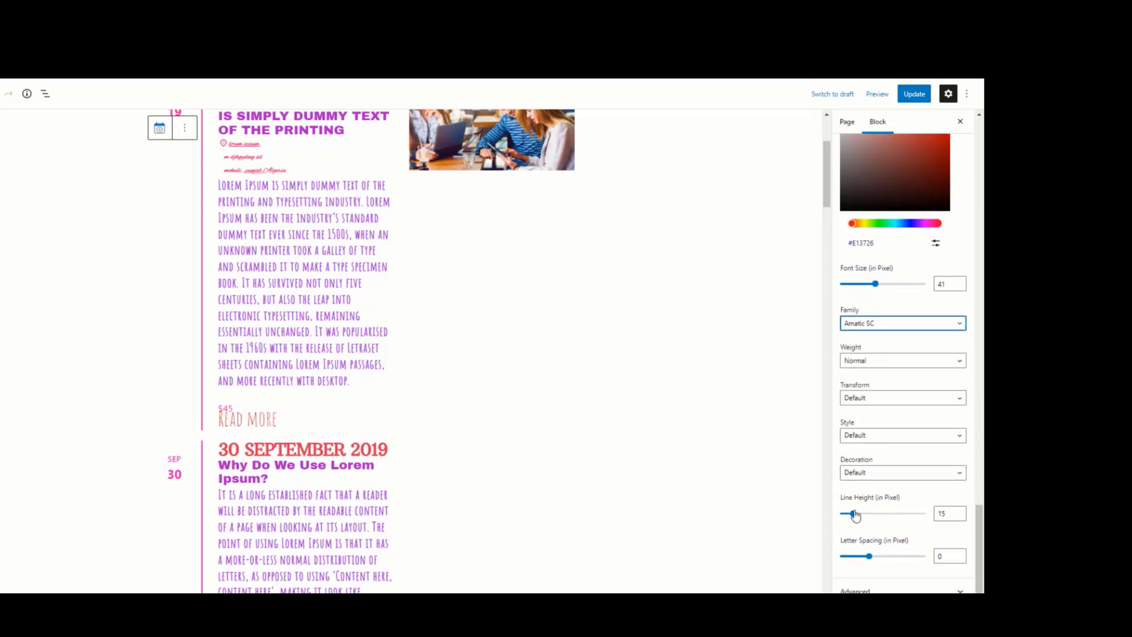
{"action": "left_click_drag", "start_coordinate": [855, 515], "coordinate": [865, 513]}
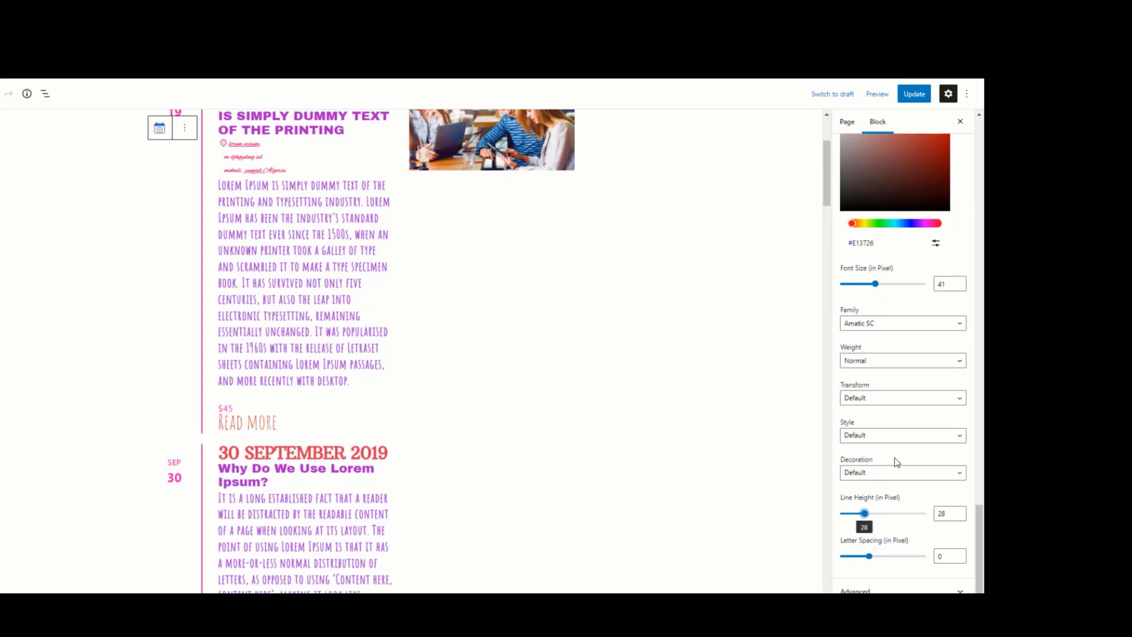
{"action": "scroll", "coordinate": [640, 445], "scroll_direction": "up", "scroll_amount": 3}
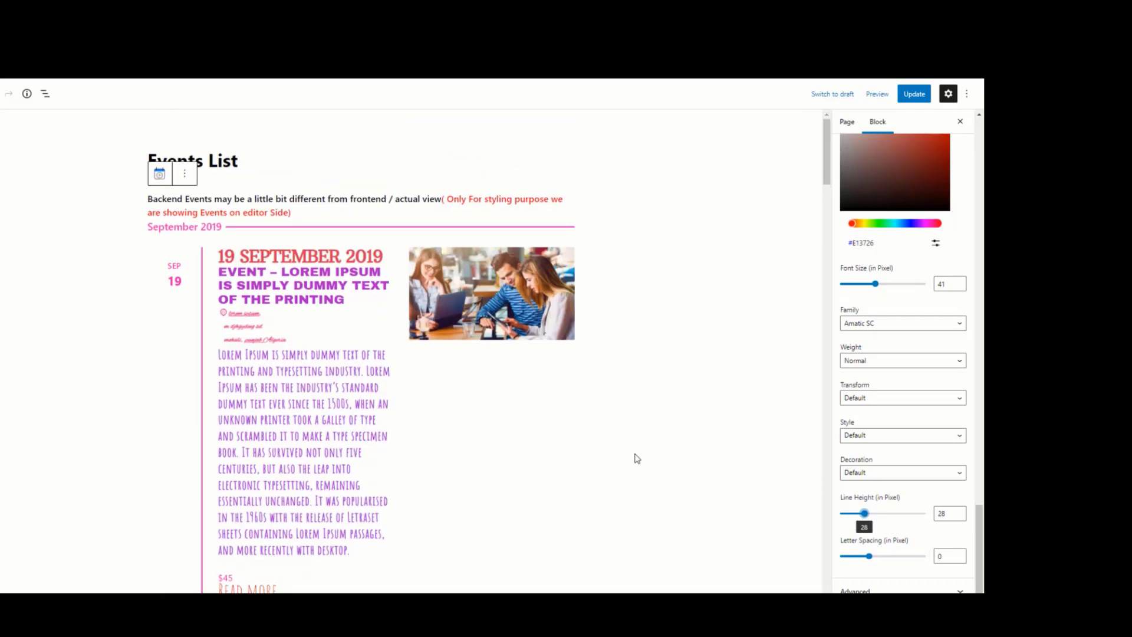
{"action": "scroll", "coordinate": [931, 544], "scroll_direction": "down", "scroll_amount": 5}
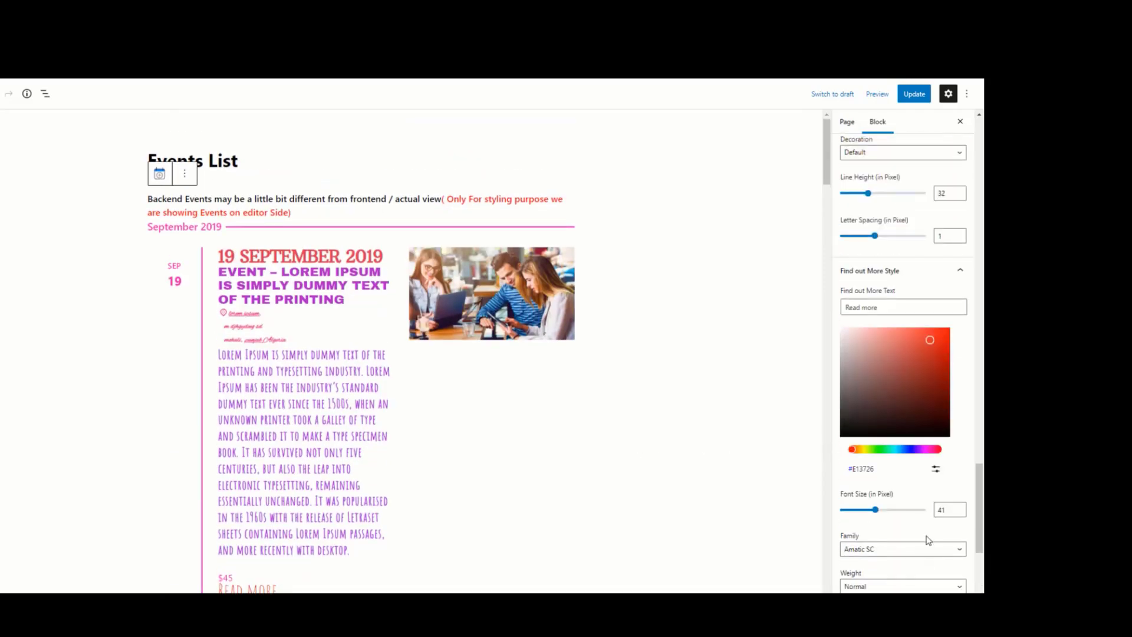
{"action": "scroll", "coordinate": [928, 540], "scroll_direction": "up", "scroll_amount": 2}
{"action": "left_click", "coordinate": [912, 94]}
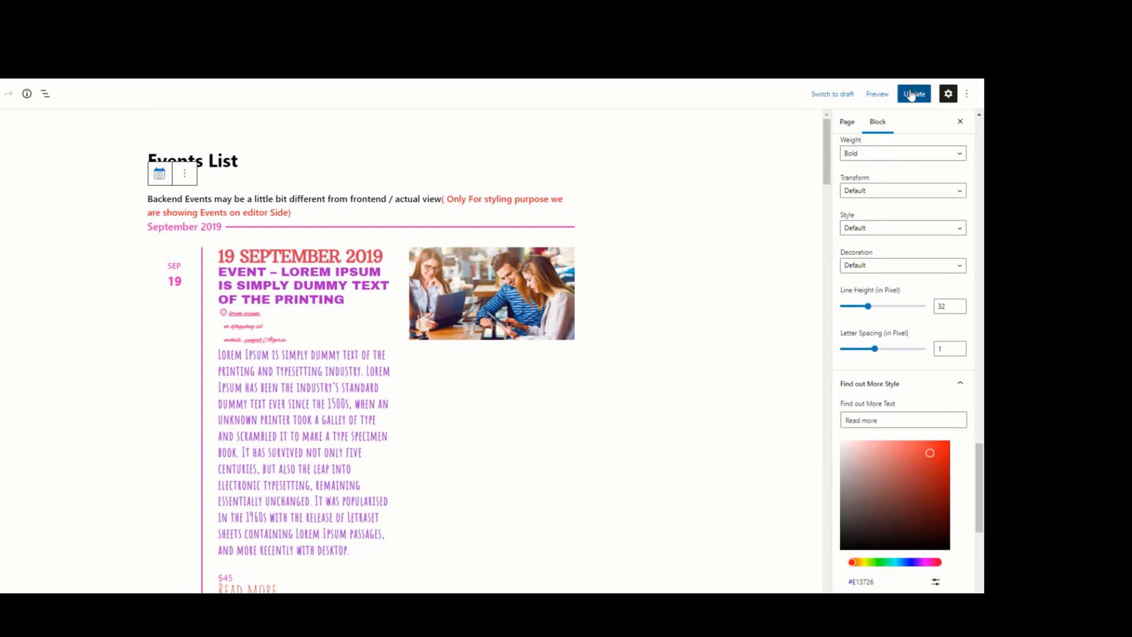